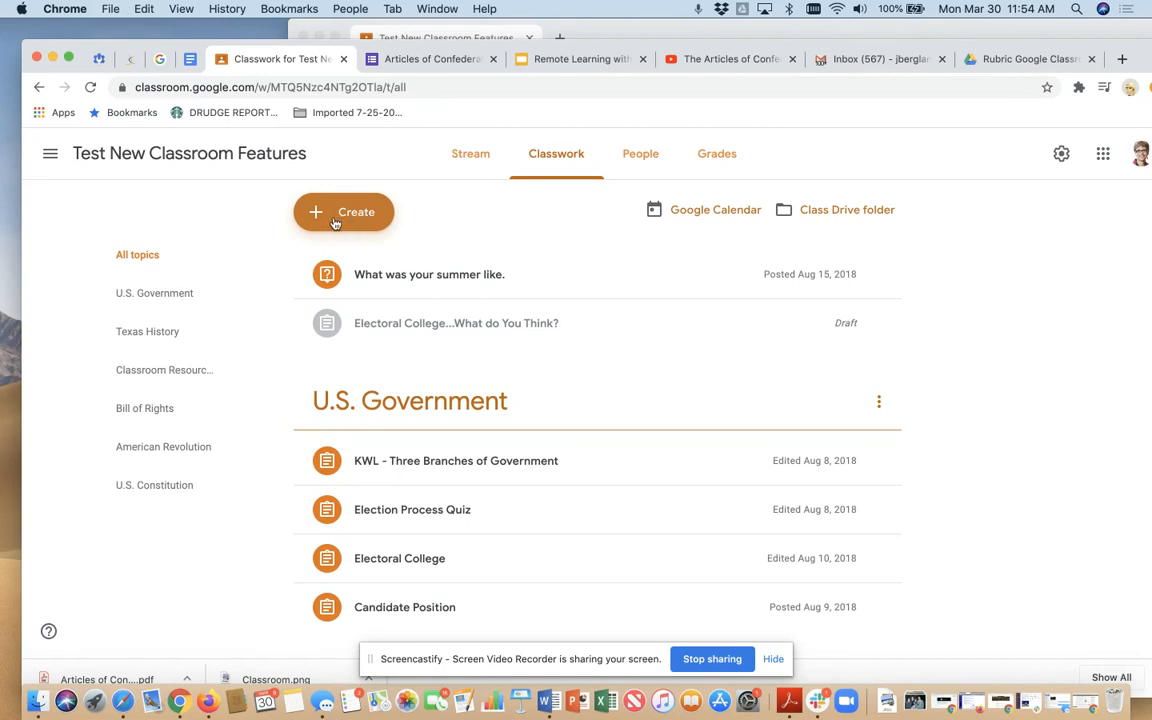
- Create a new assignment titled "Compare and Contrast the AC and the Constitution"
left_click(342, 224)
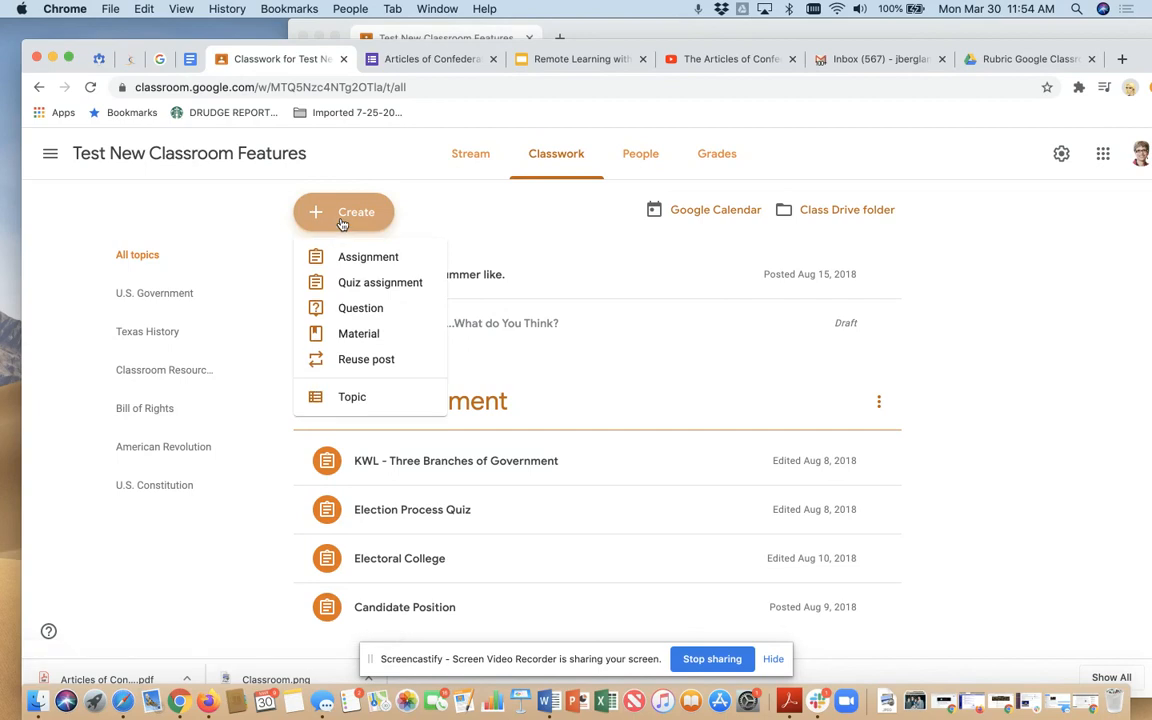
left_click(361, 266)
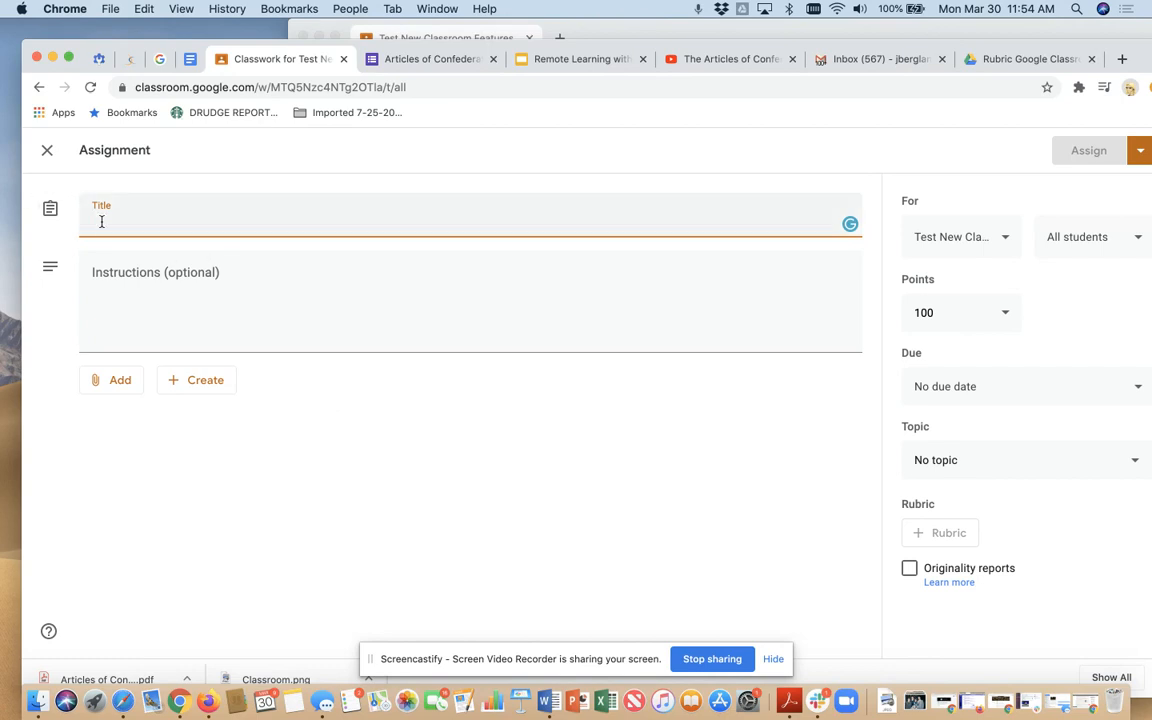
type("Compare and C")
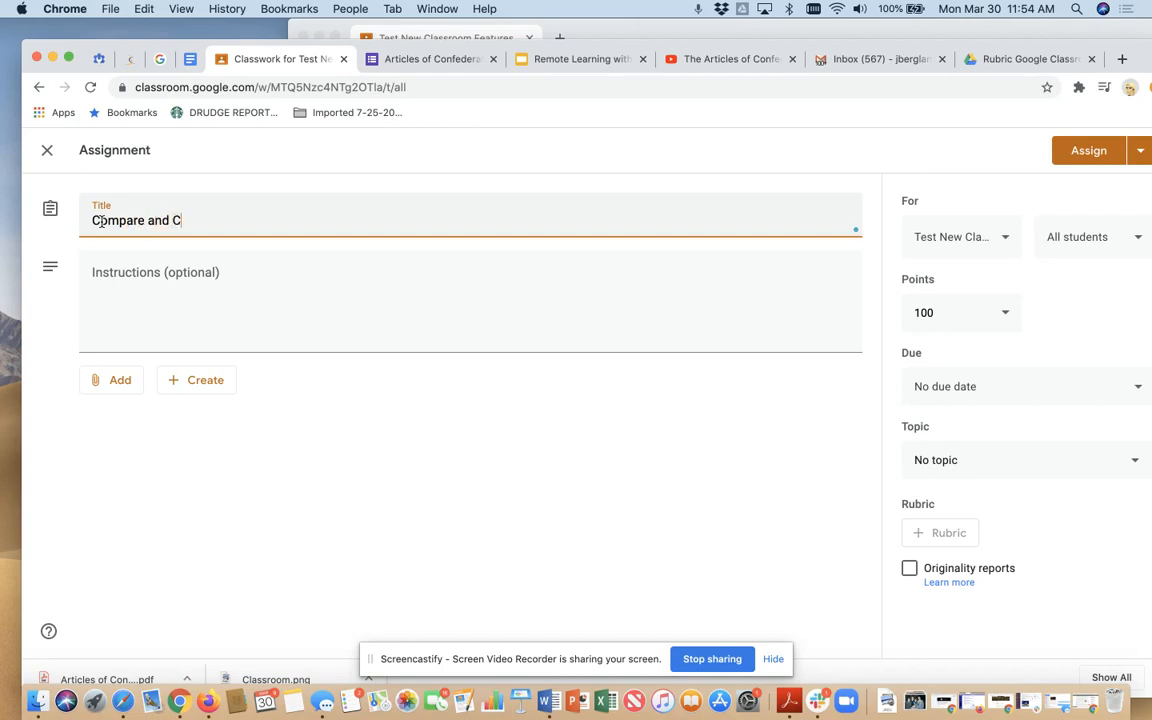
type("ontrast the AC ")
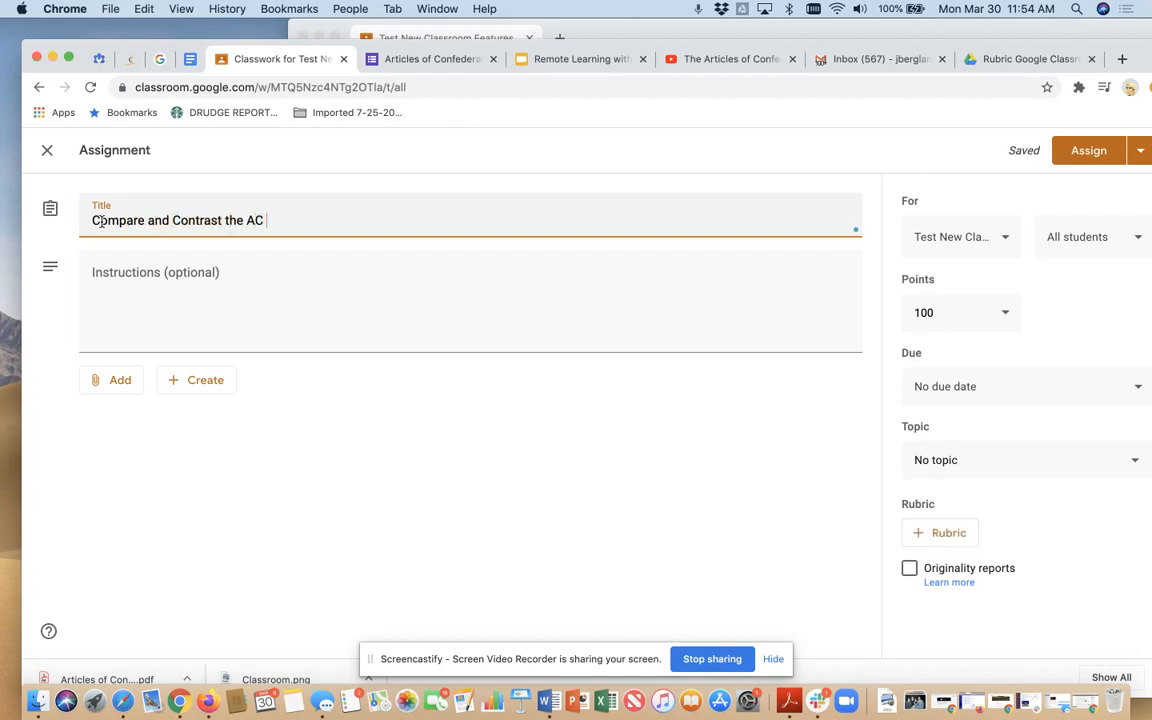
type("and the Cons")
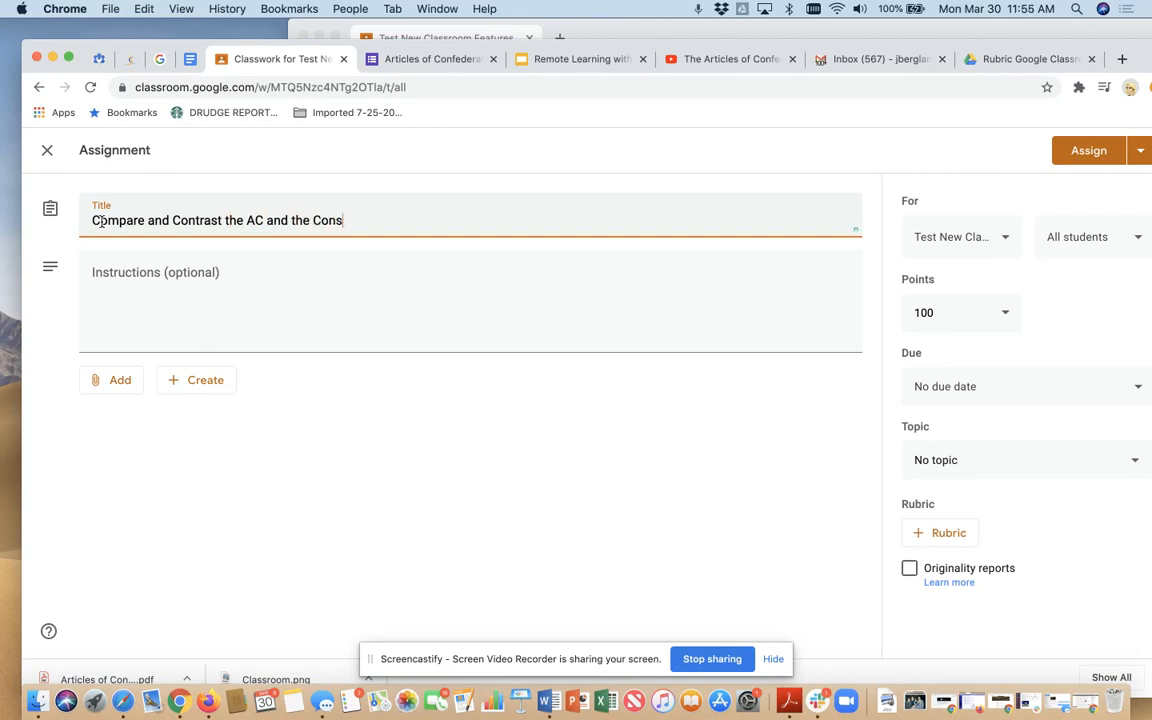
type("titution")
- Enter the assignment instructions "Use this venn diagram to compare ......"
left_click(113, 287)
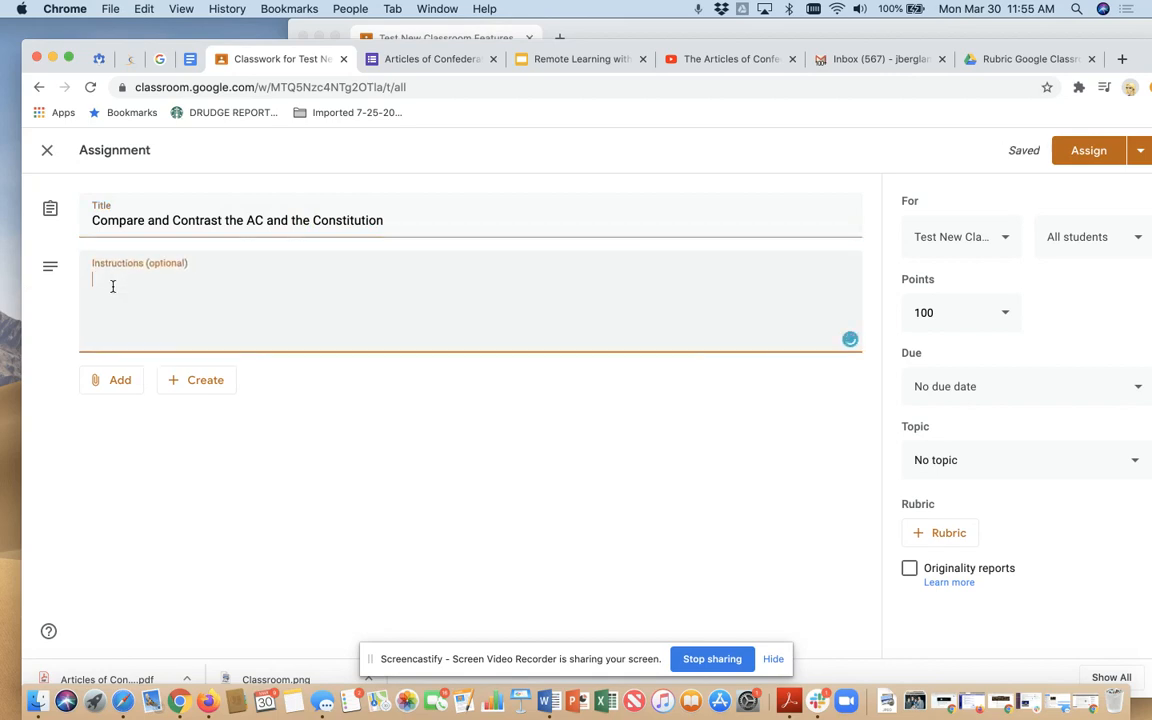
type("Use this ")
type("venn Disa")
key("BackSpace")
key("BackSpace")
key("BackSpace")
key("BackSpace")
type("diag")
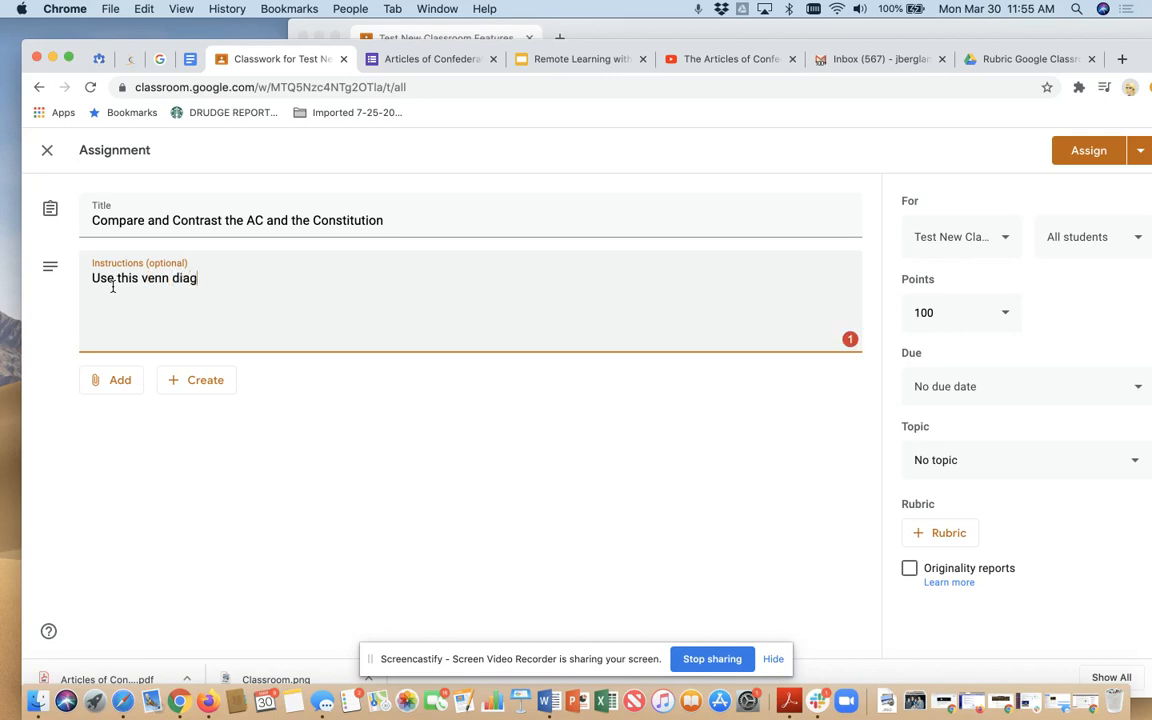
type("ram to compare ......")
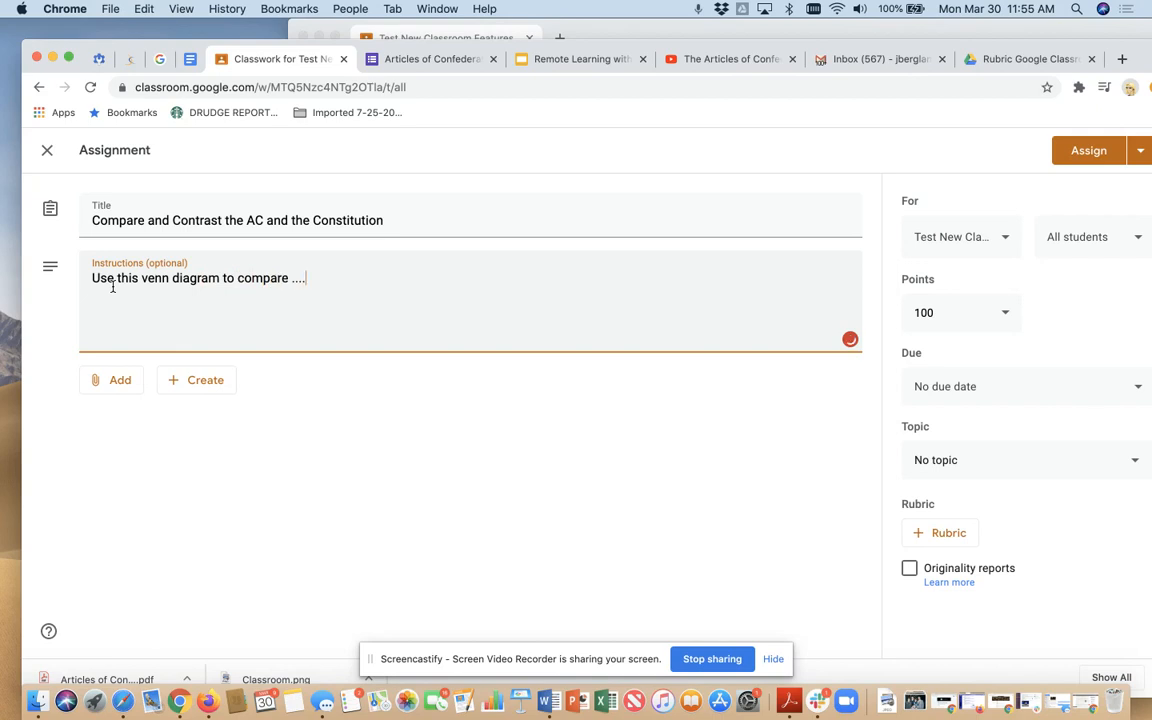
- Attach the 2 Circle Venn Diagram drawing from My Drive to the assignment
left_click(121, 380)
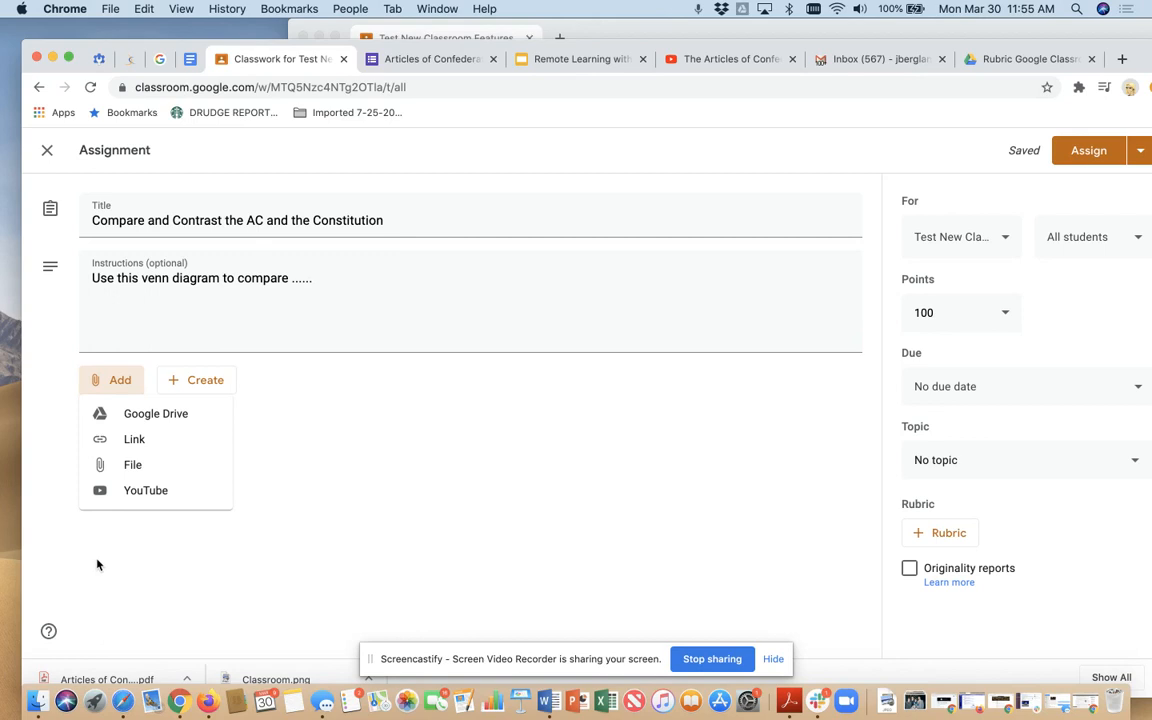
left_click(150, 416)
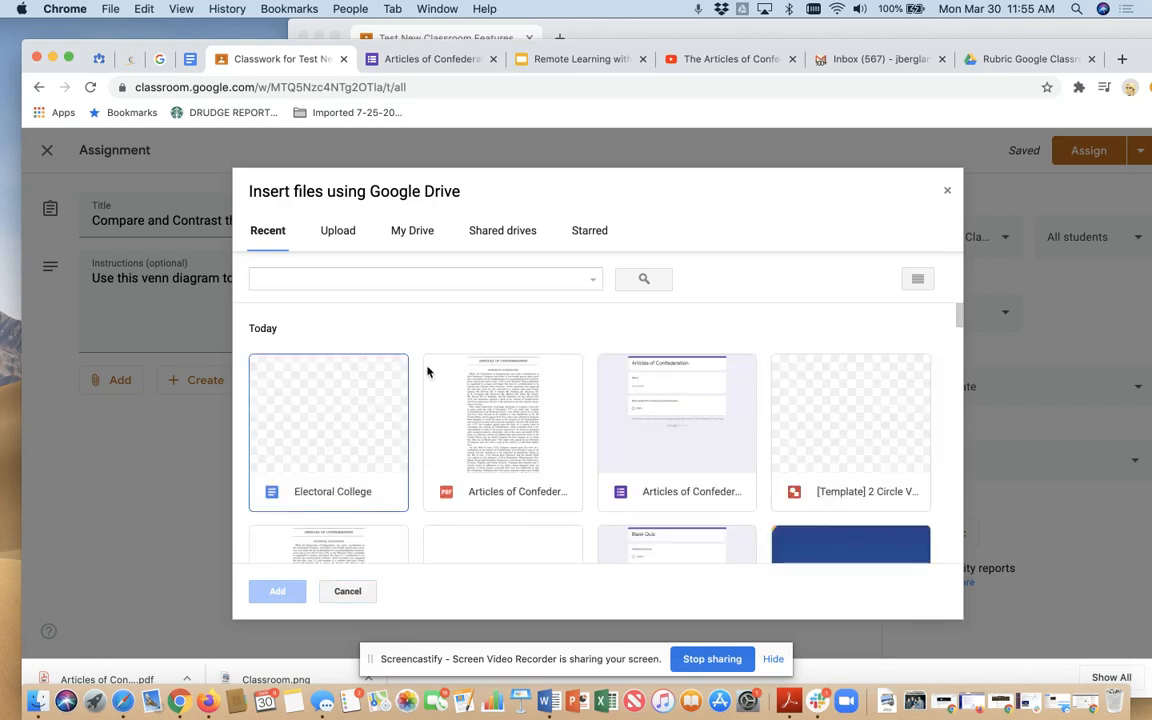
left_click(411, 237)
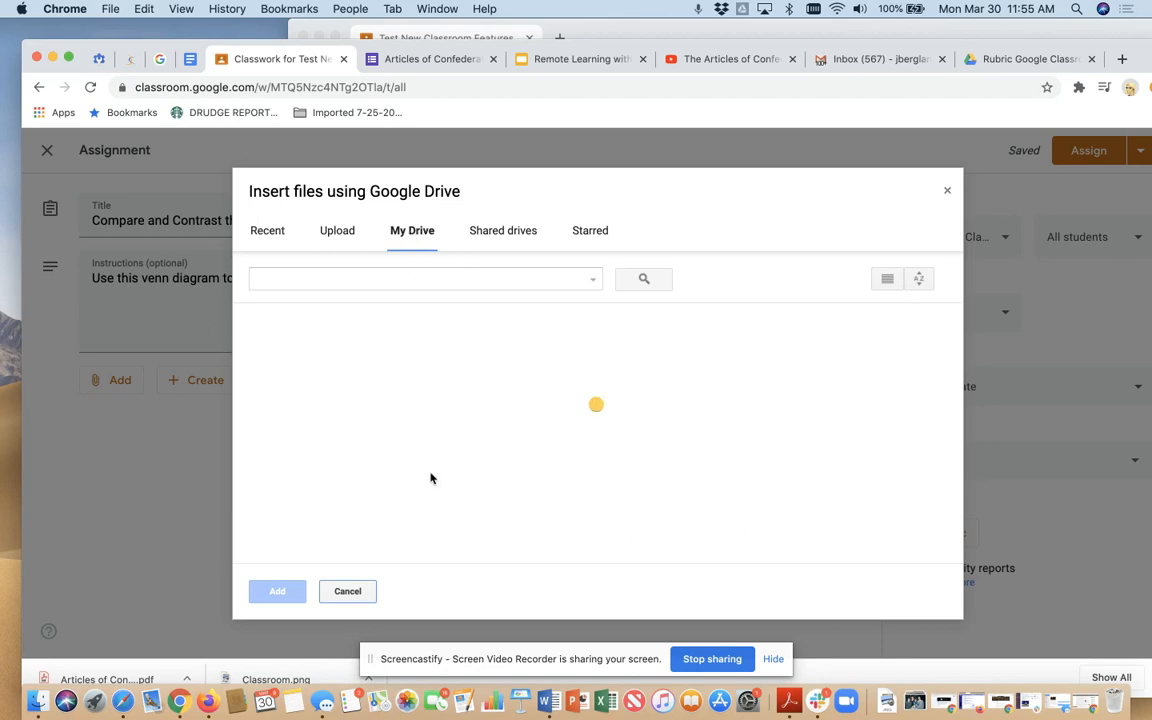
scroll(430, 478, "down", 2)
scroll(430, 478, "down", 5)
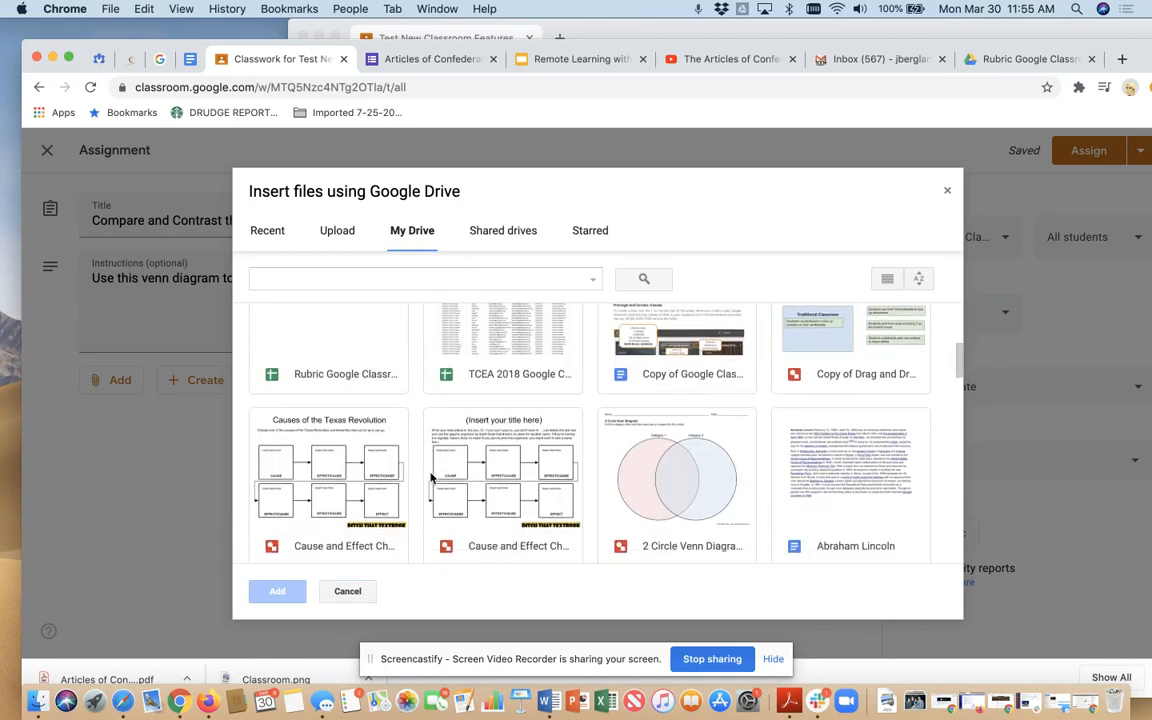
left_click(705, 455)
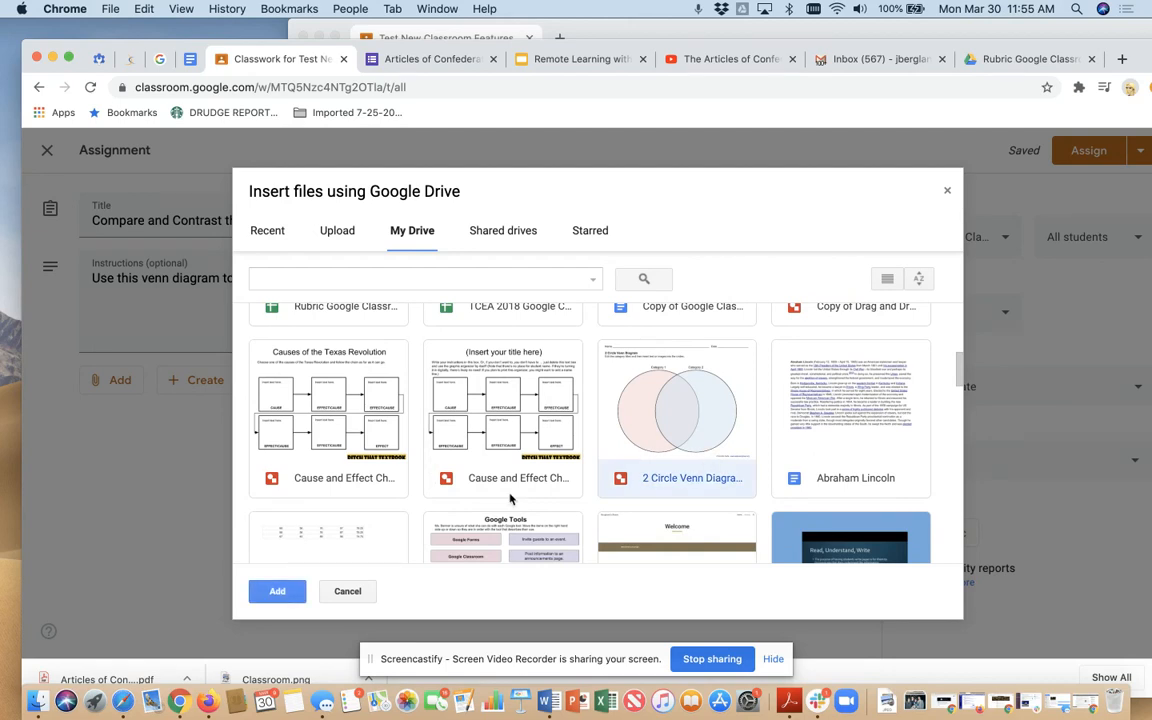
left_click(272, 590)
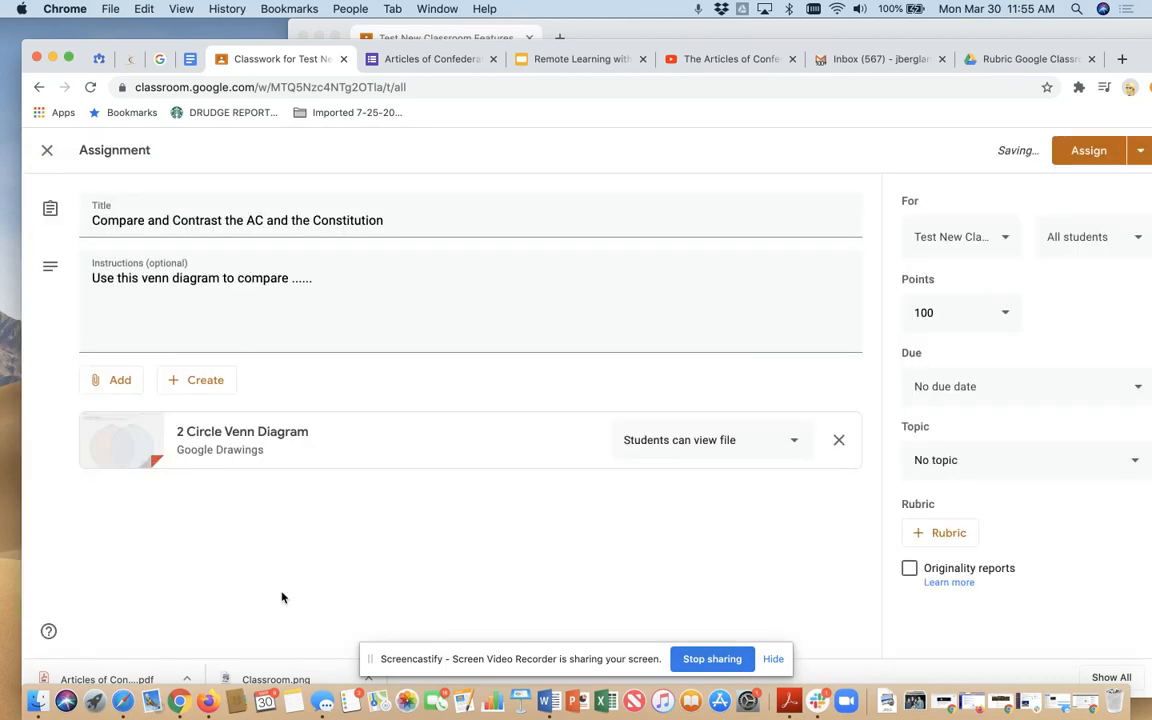
- Set the attached Venn diagram's sharing option to "Make a copy for each student"
left_click(771, 660)
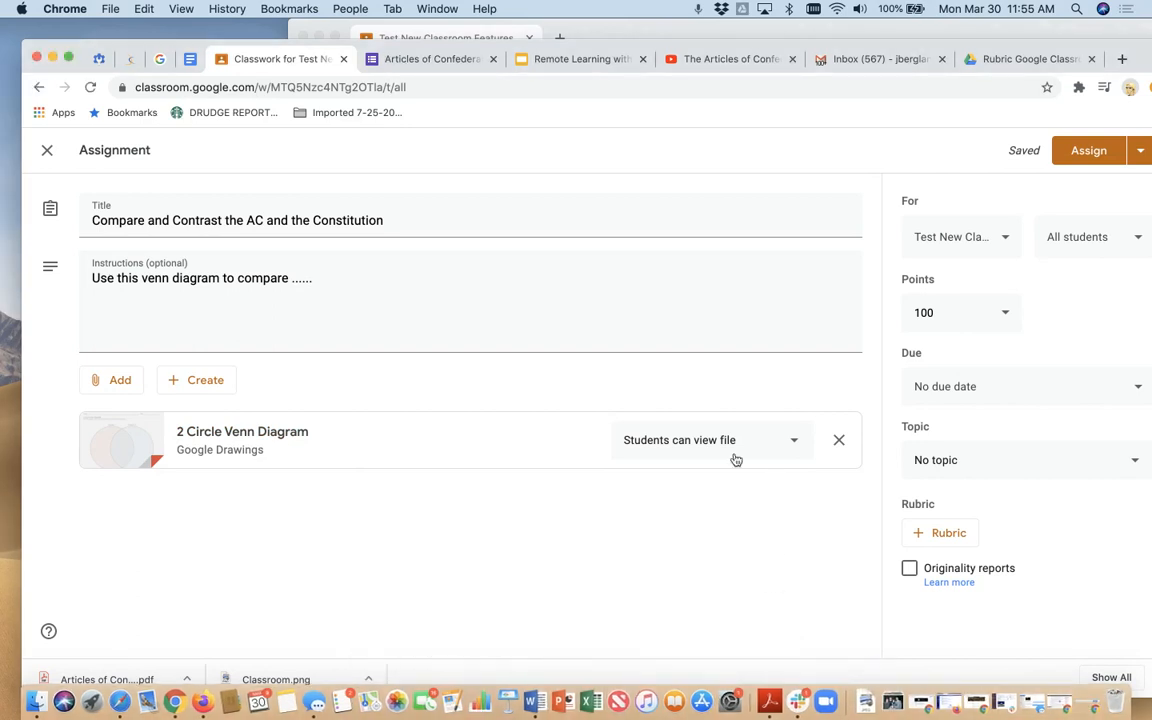
left_click(795, 448)
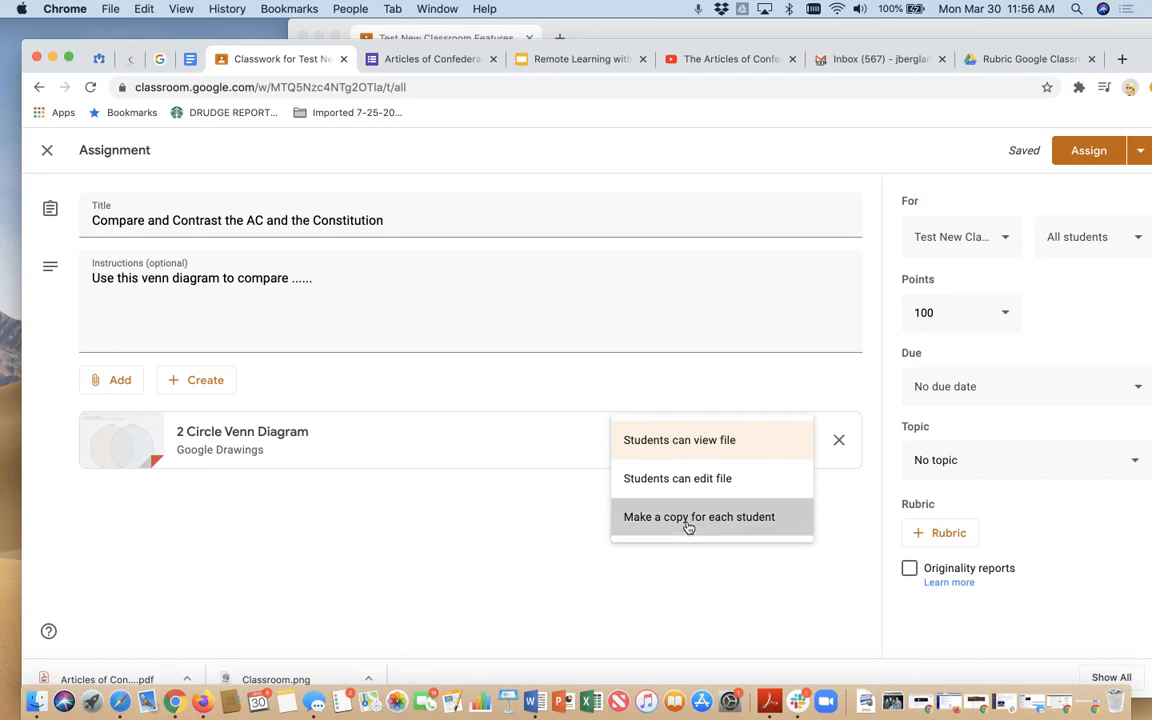
left_click(688, 517)
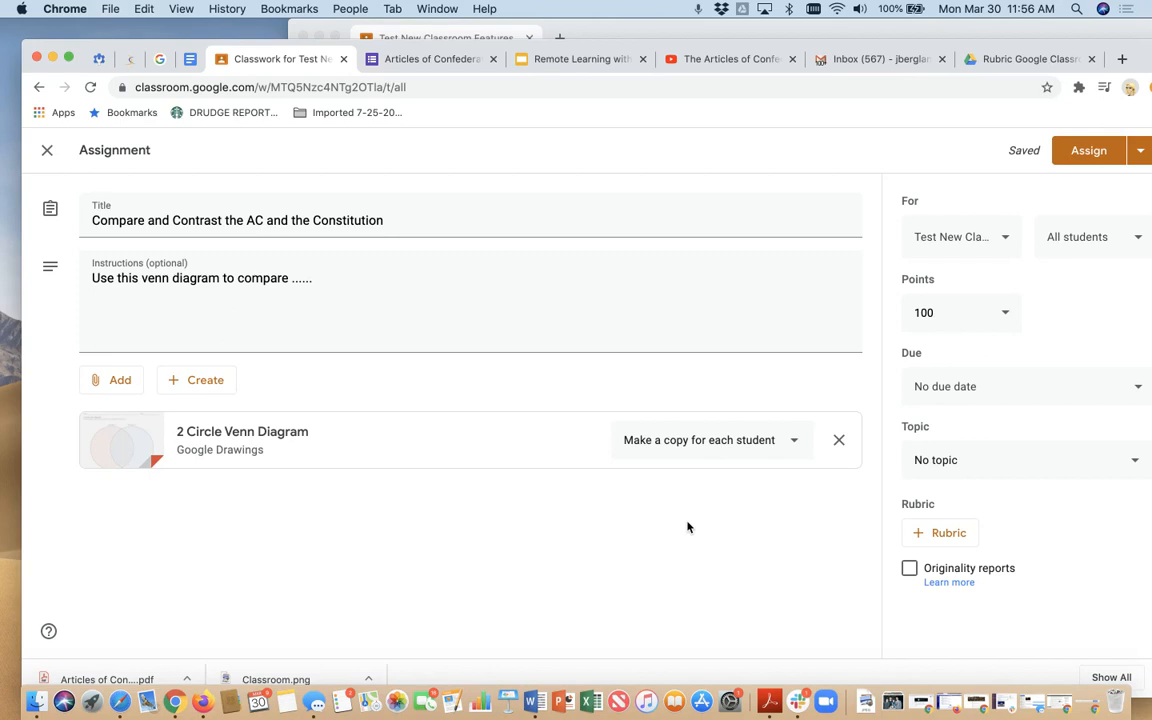
left_click(790, 443)
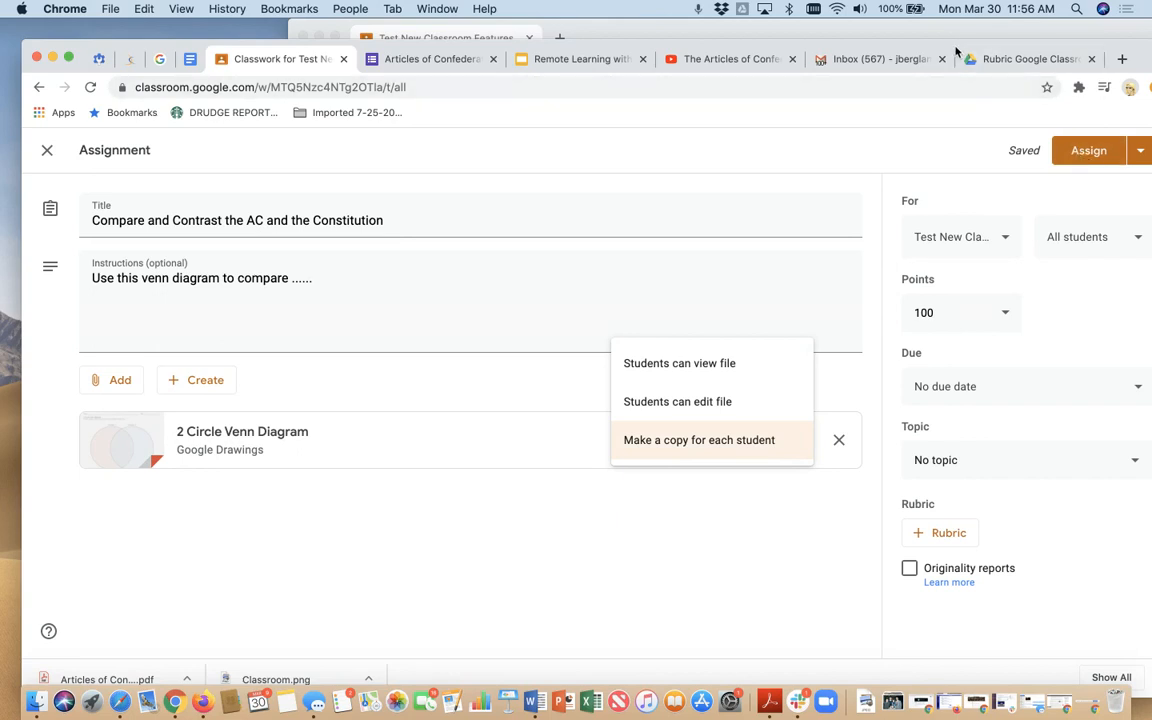
left_click_drag(957, 49, 931, 36)
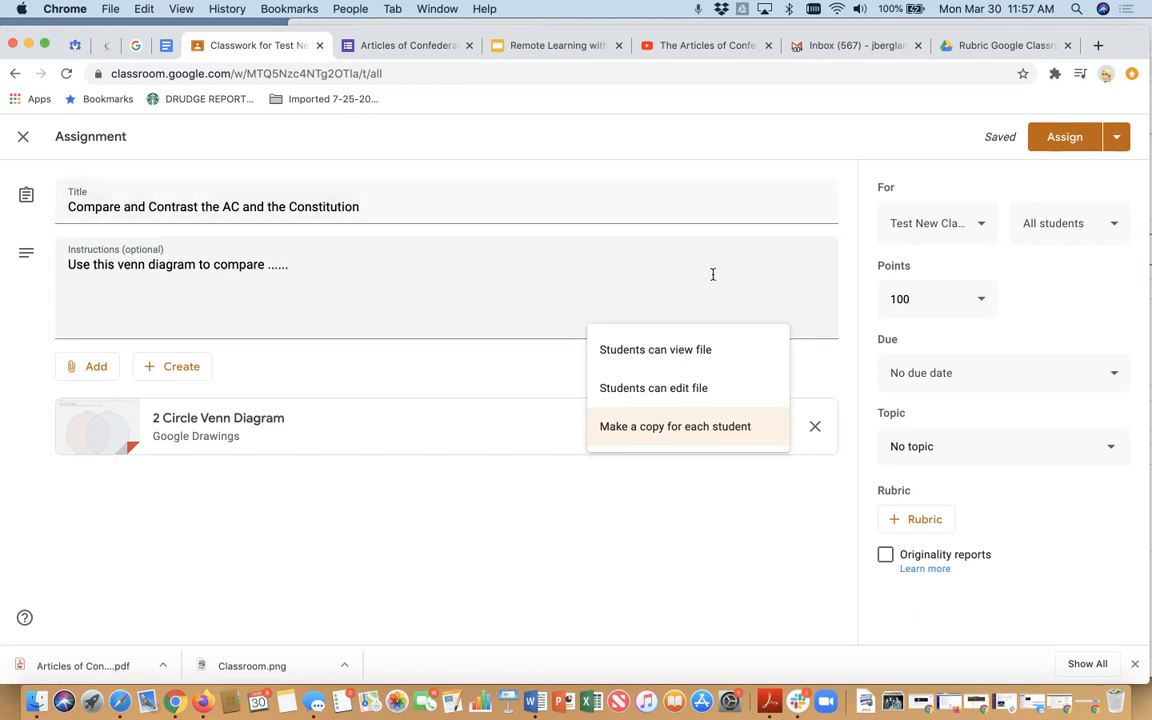
left_click(604, 587)
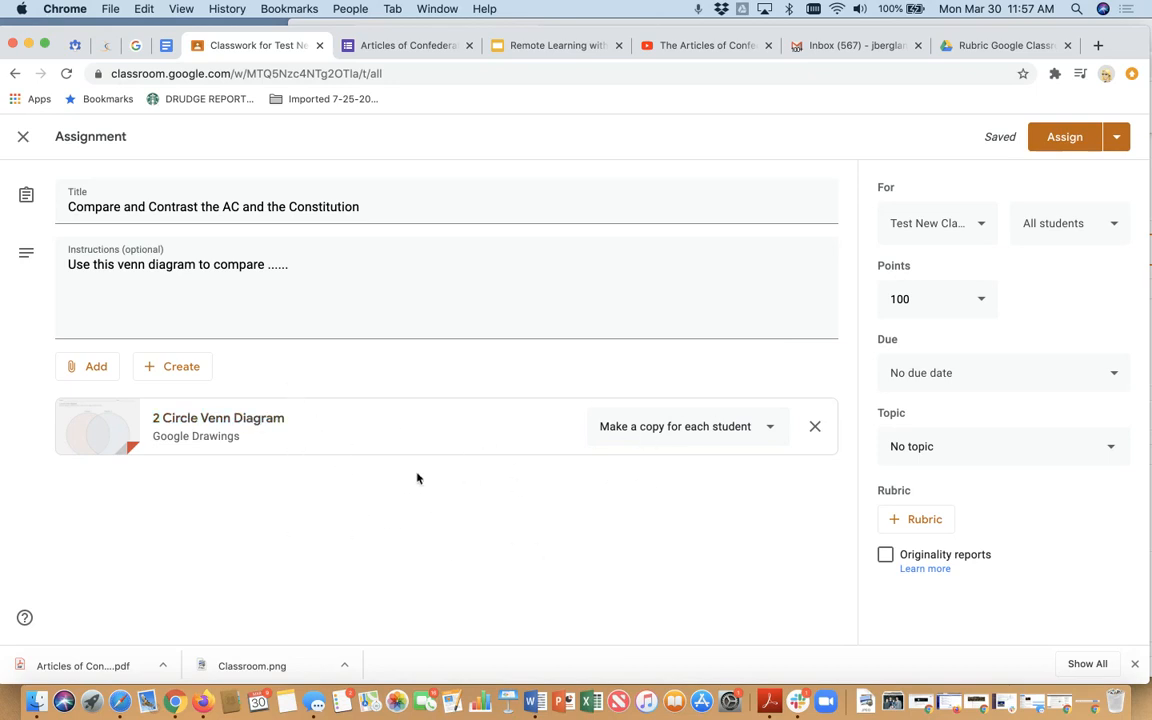
left_click(976, 230)
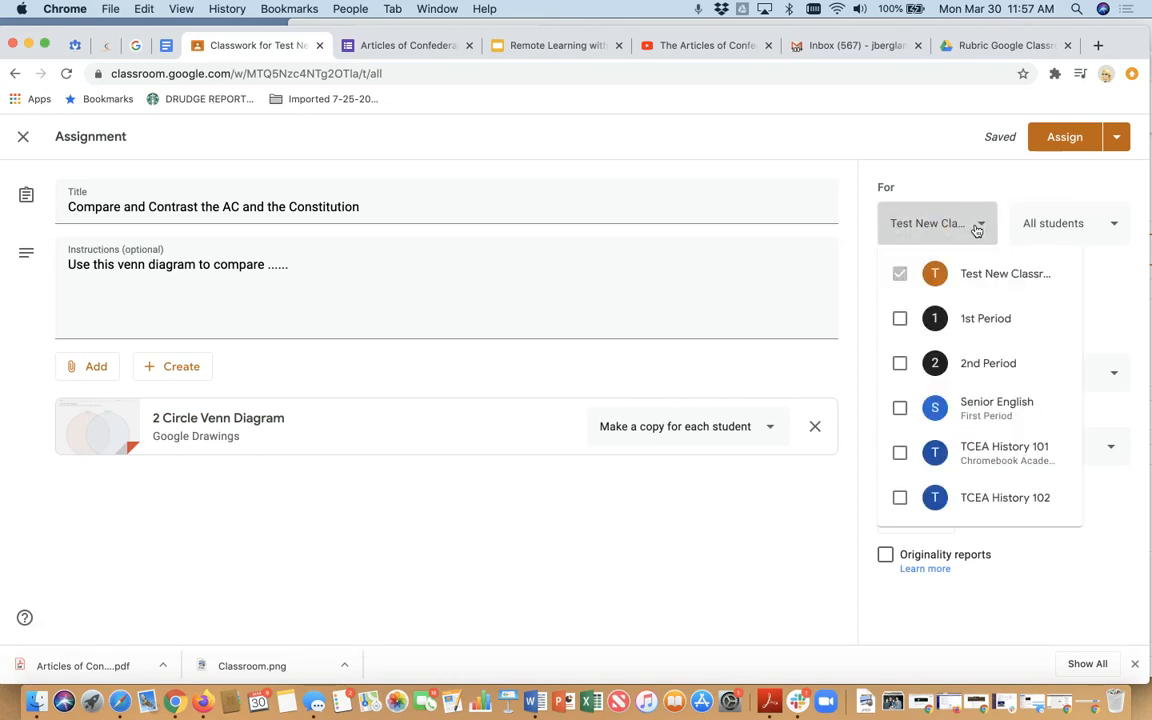
left_click(1082, 223)
left_click(1094, 228)
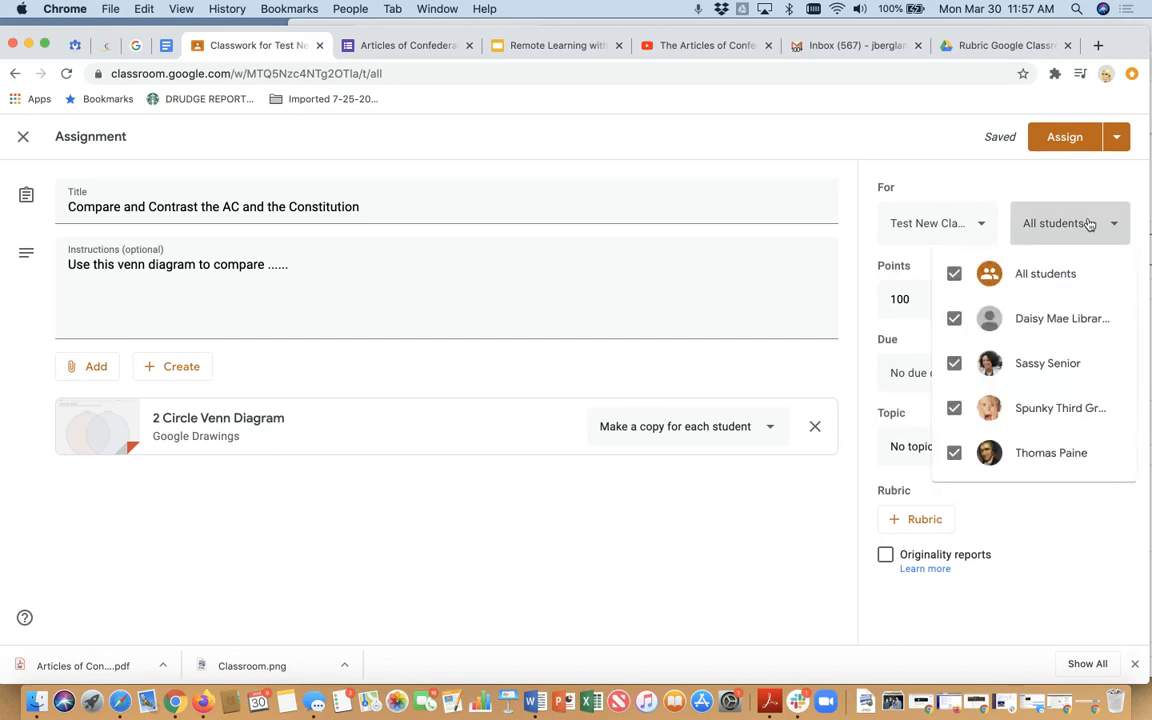
left_click(972, 186)
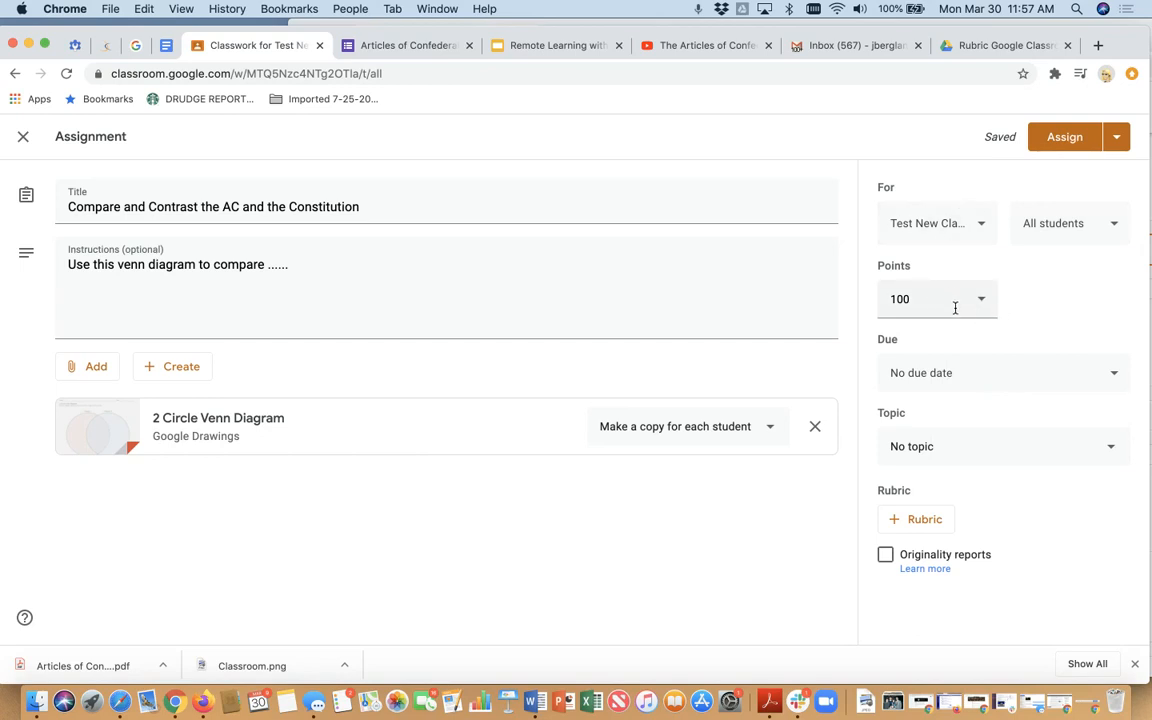
- Set the assignment's due date to Apr 3, 2020 and file it under the U.S. Constitution topic
left_click(995, 378)
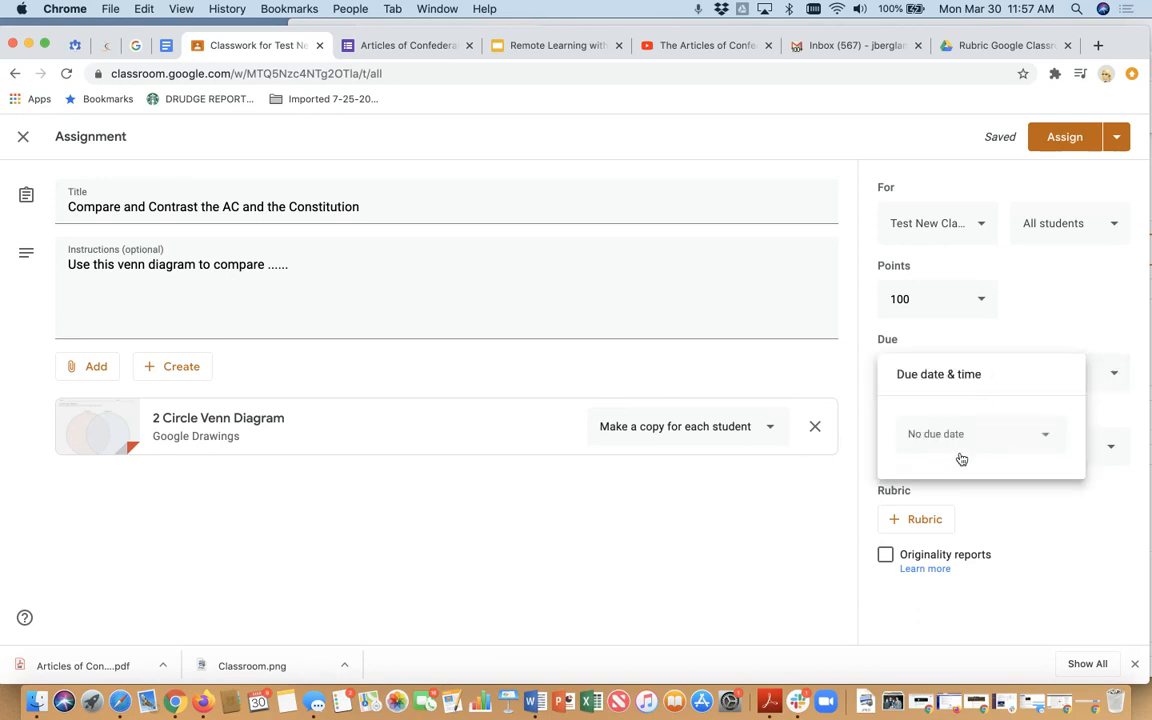
left_click(1045, 437)
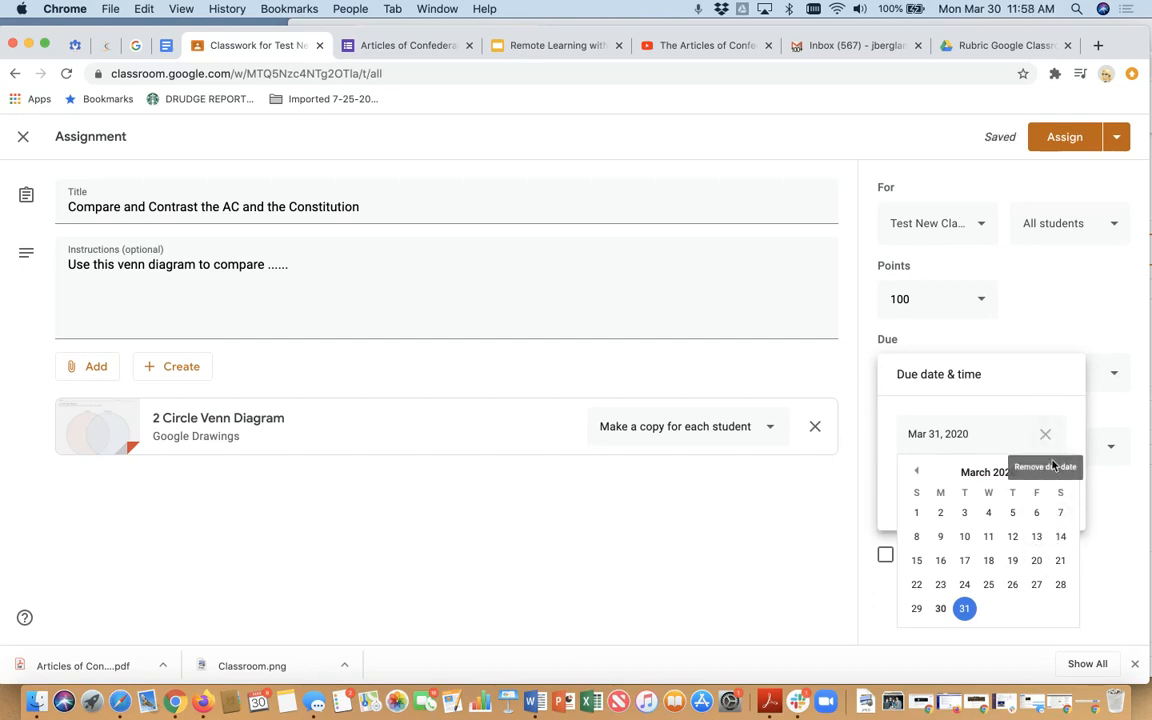
left_click(1060, 471)
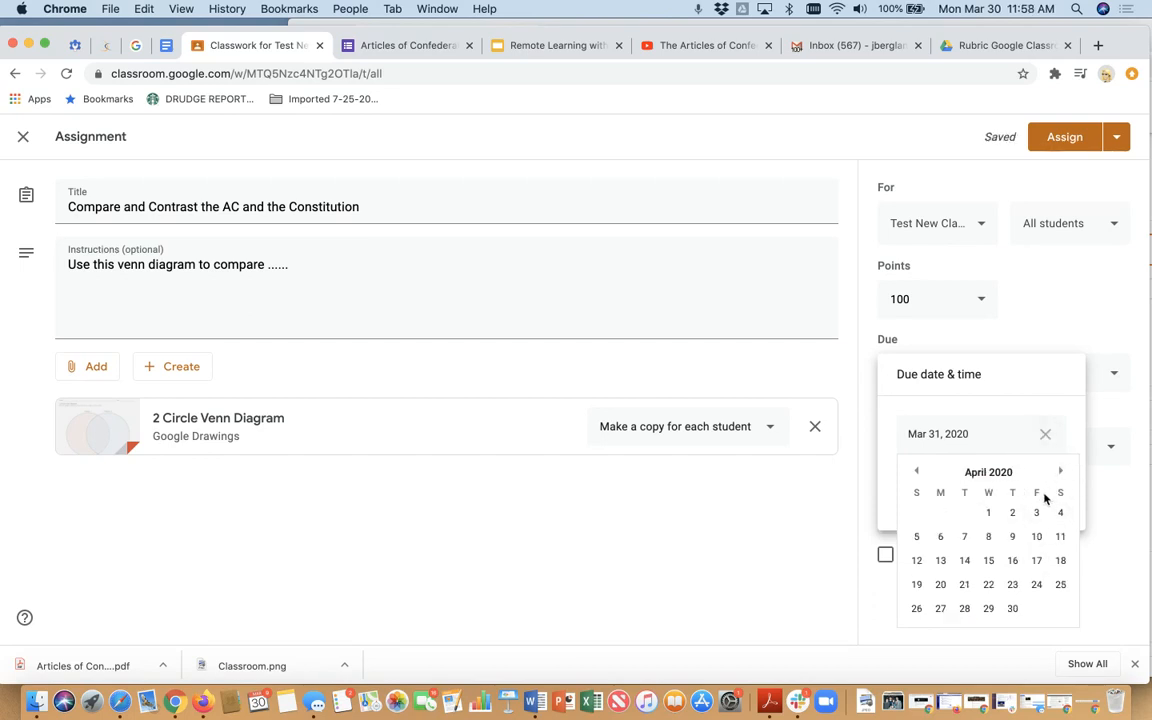
left_click(1036, 512)
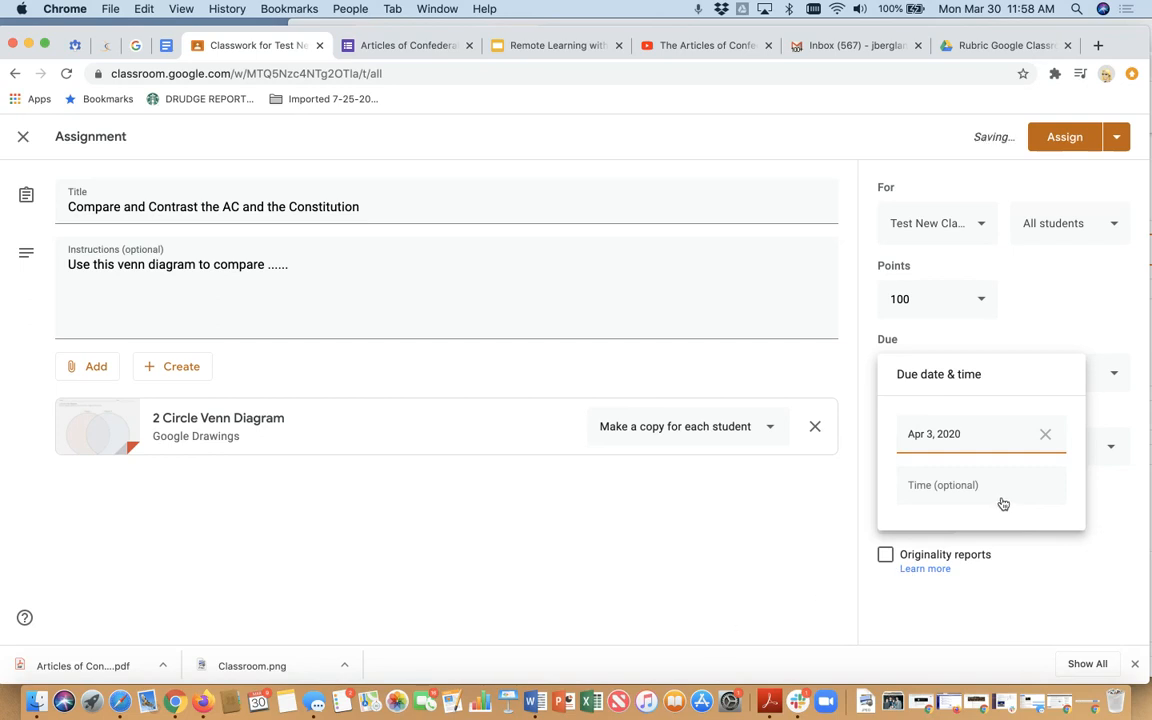
left_click(866, 505)
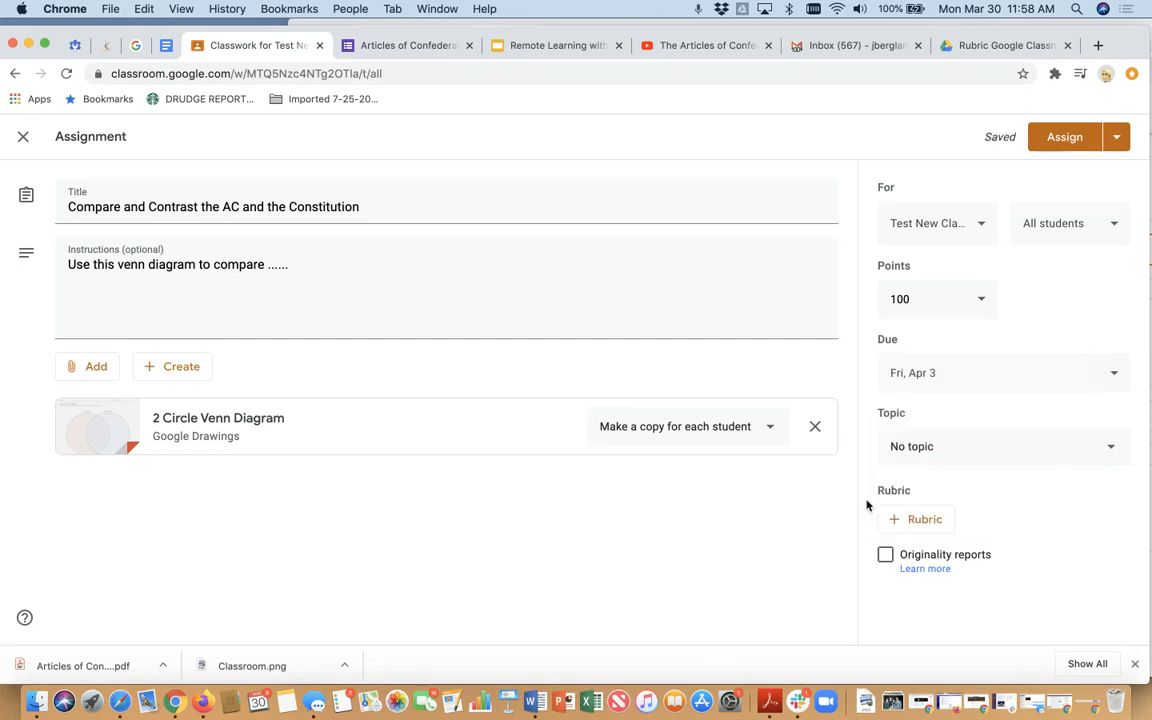
left_click(1005, 449)
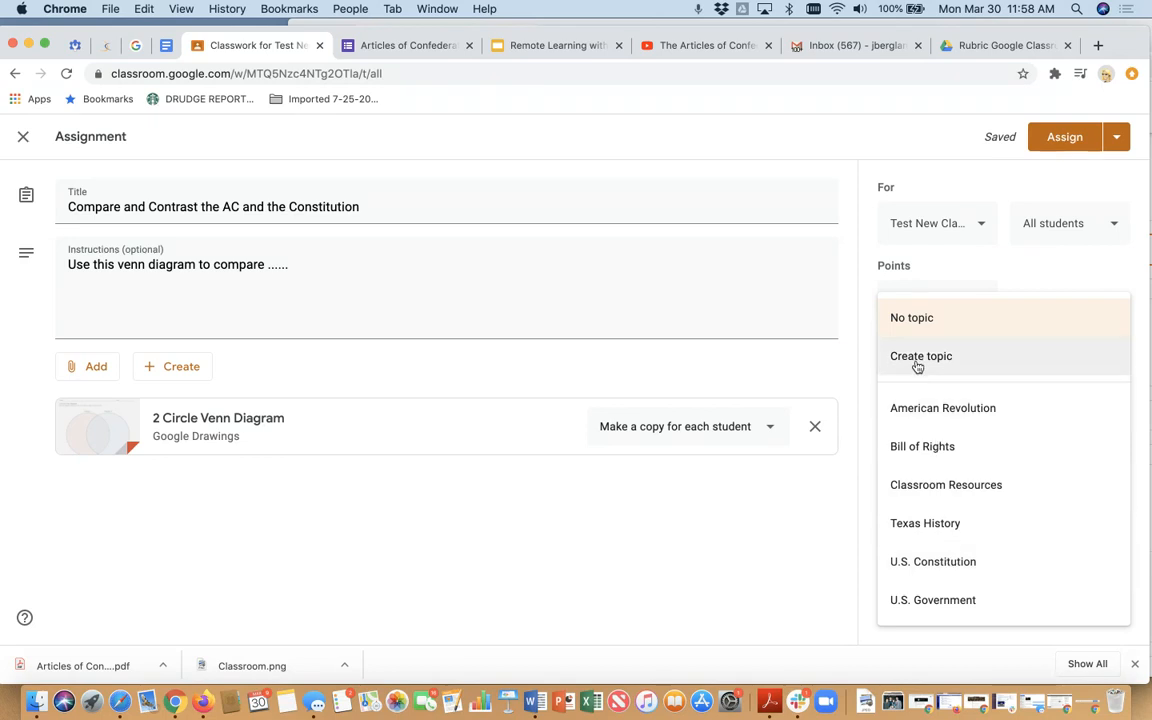
left_click(947, 562)
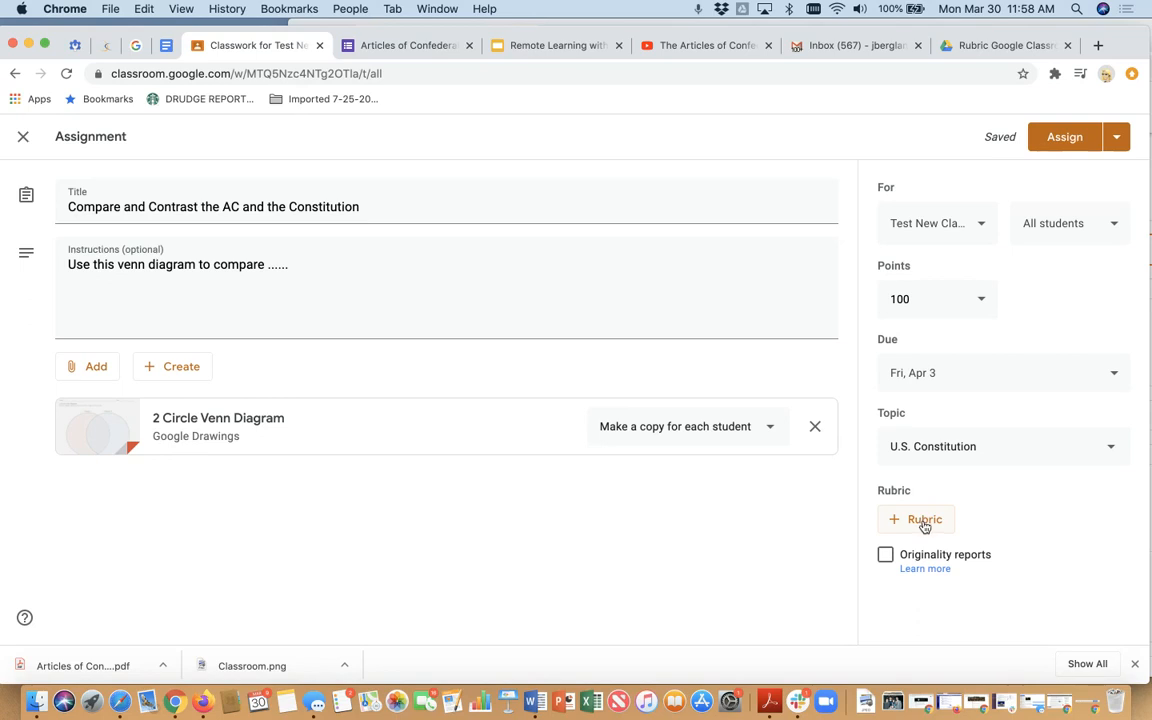
left_click(924, 524)
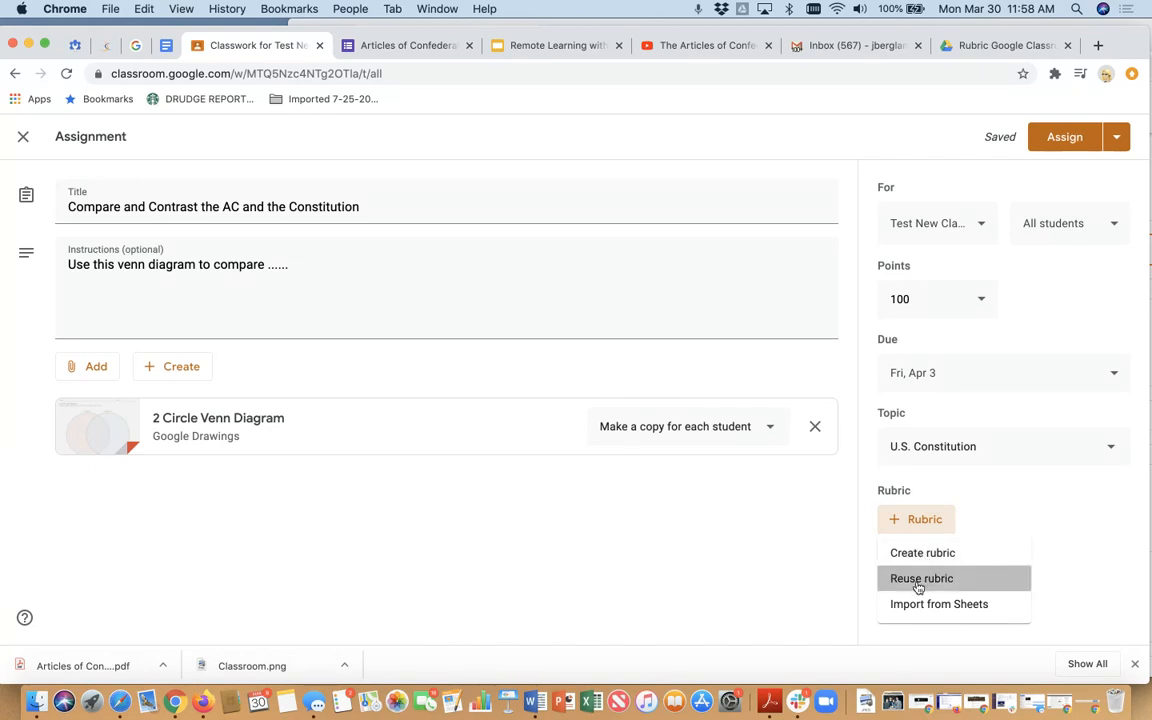
left_click(918, 580)
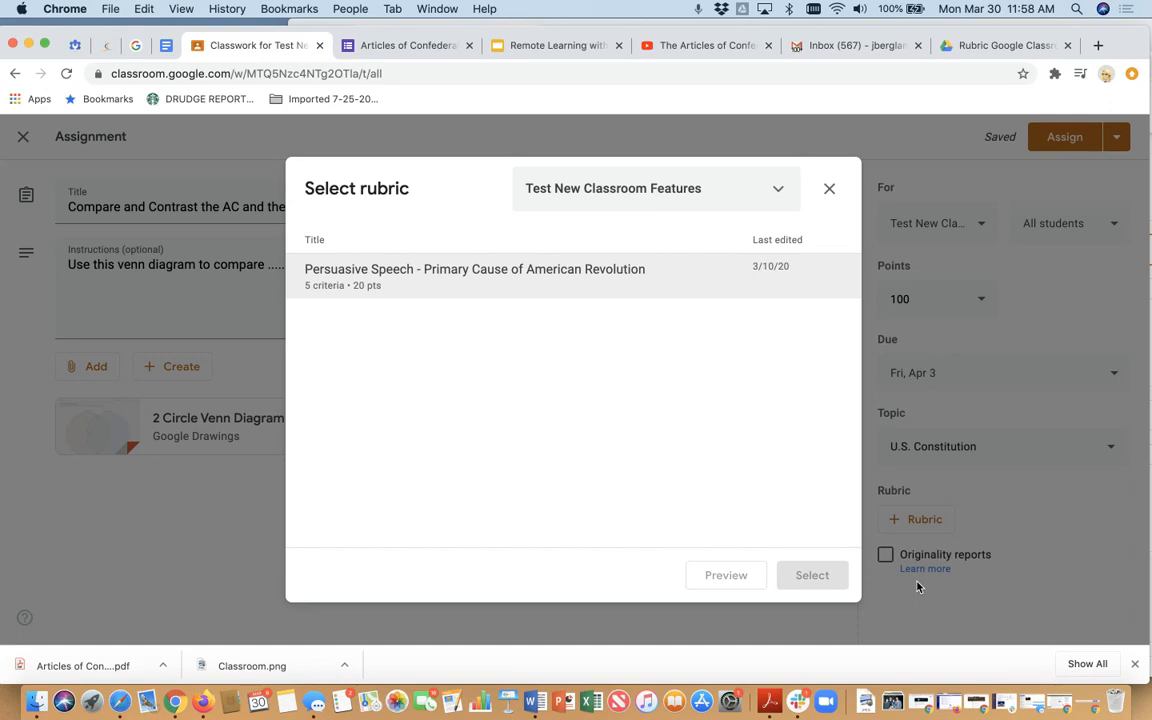
left_click(830, 192)
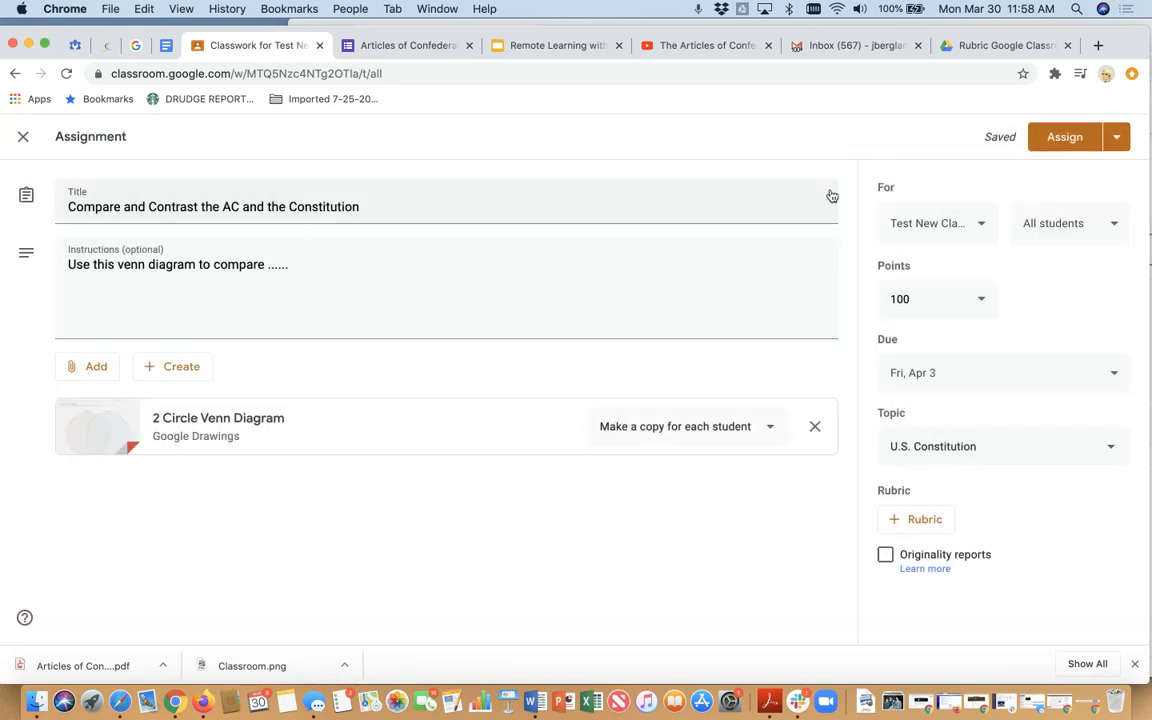
- Import the assignment's rubric from the "Rubric Google Classr..." spreadsheet in Google Drive
left_click(911, 520)
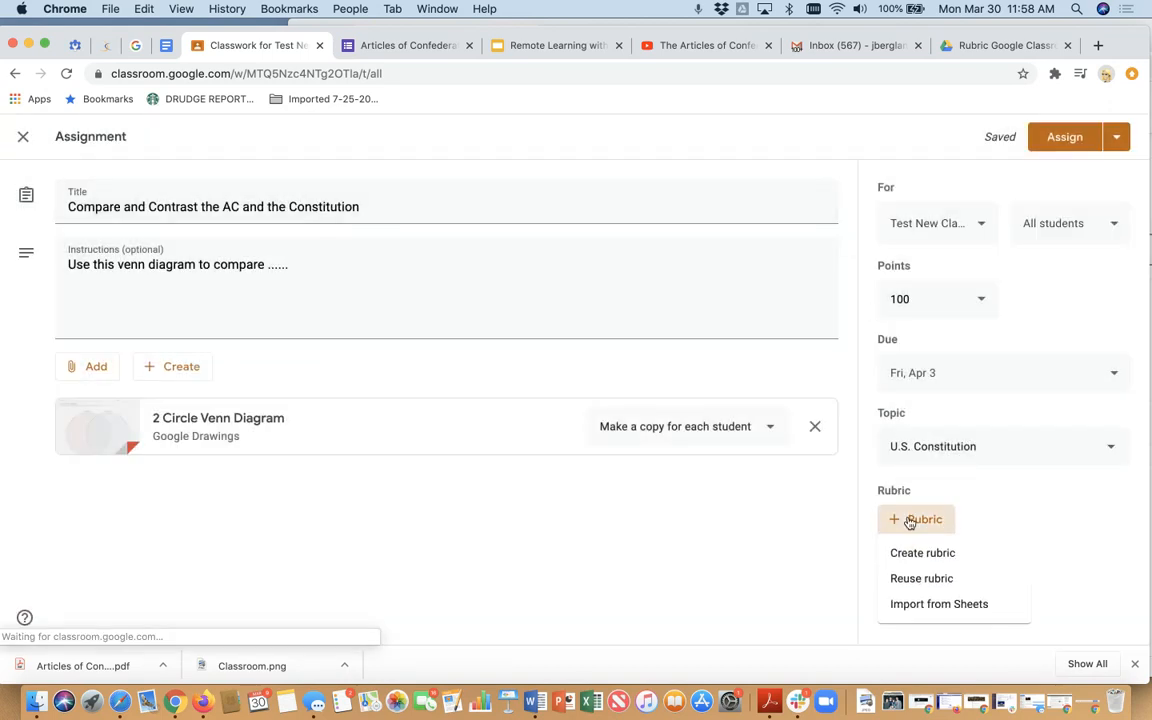
left_click(926, 604)
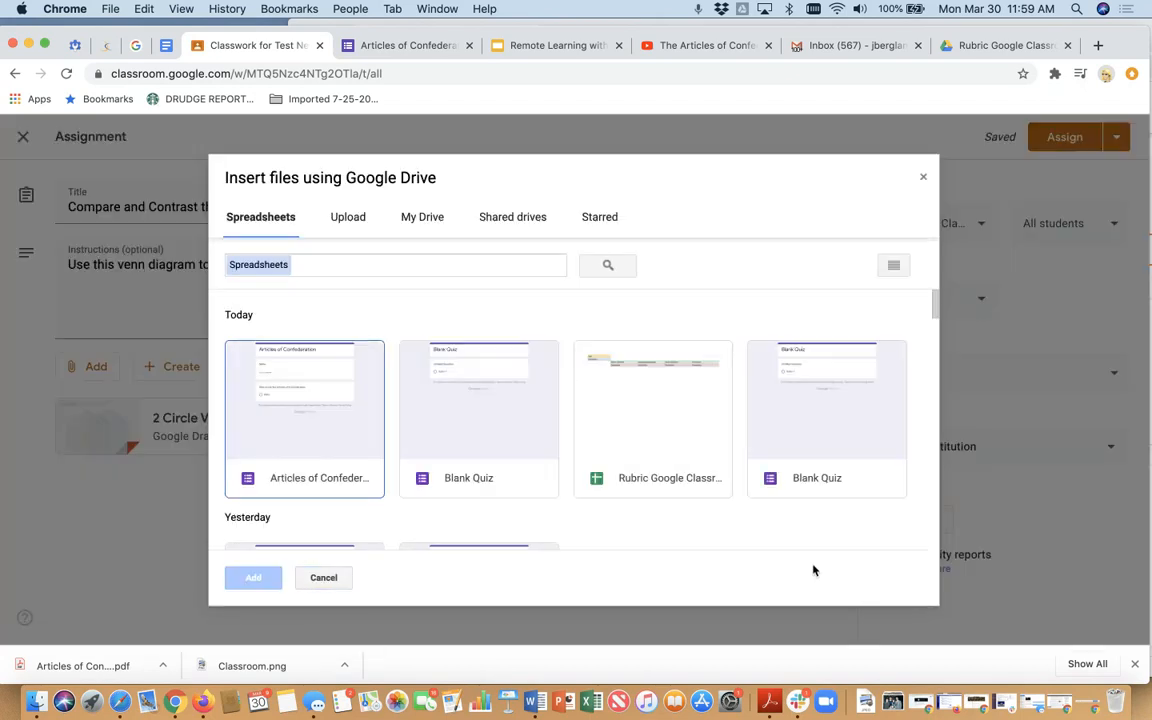
left_click(663, 443)
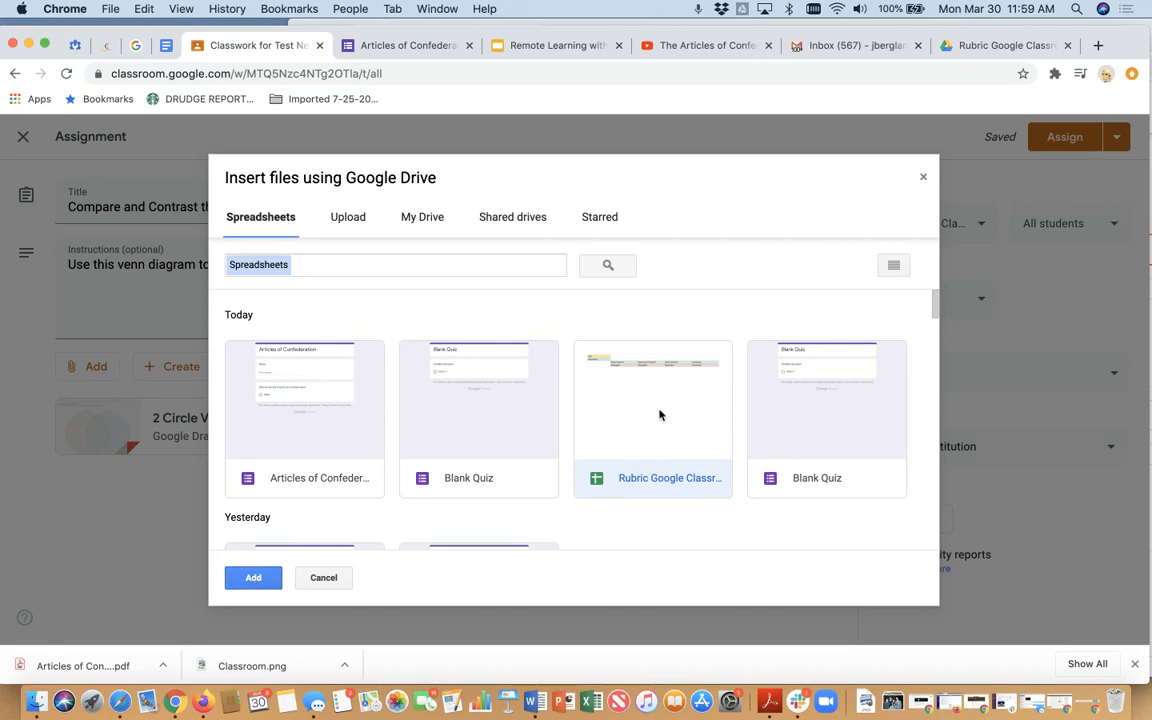
left_click(253, 577)
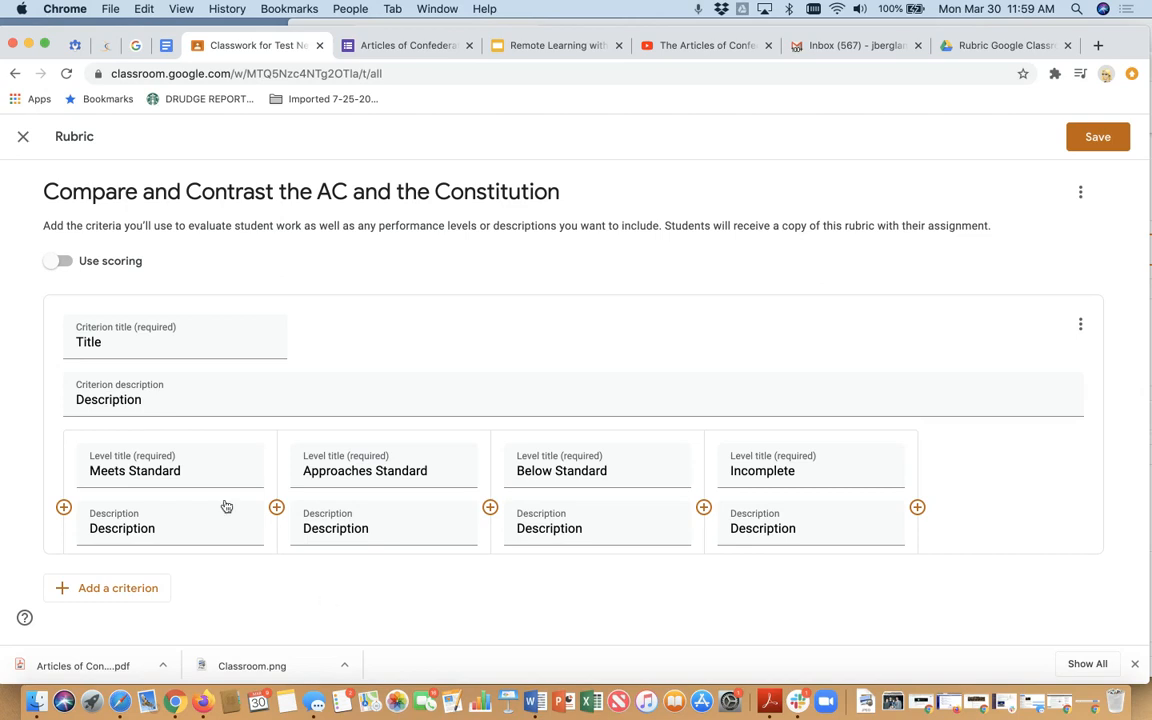
- Set the rubric's criterion title to "Articles of Confederation"
left_click(129, 342)
left_click_drag(129, 342, 62, 337)
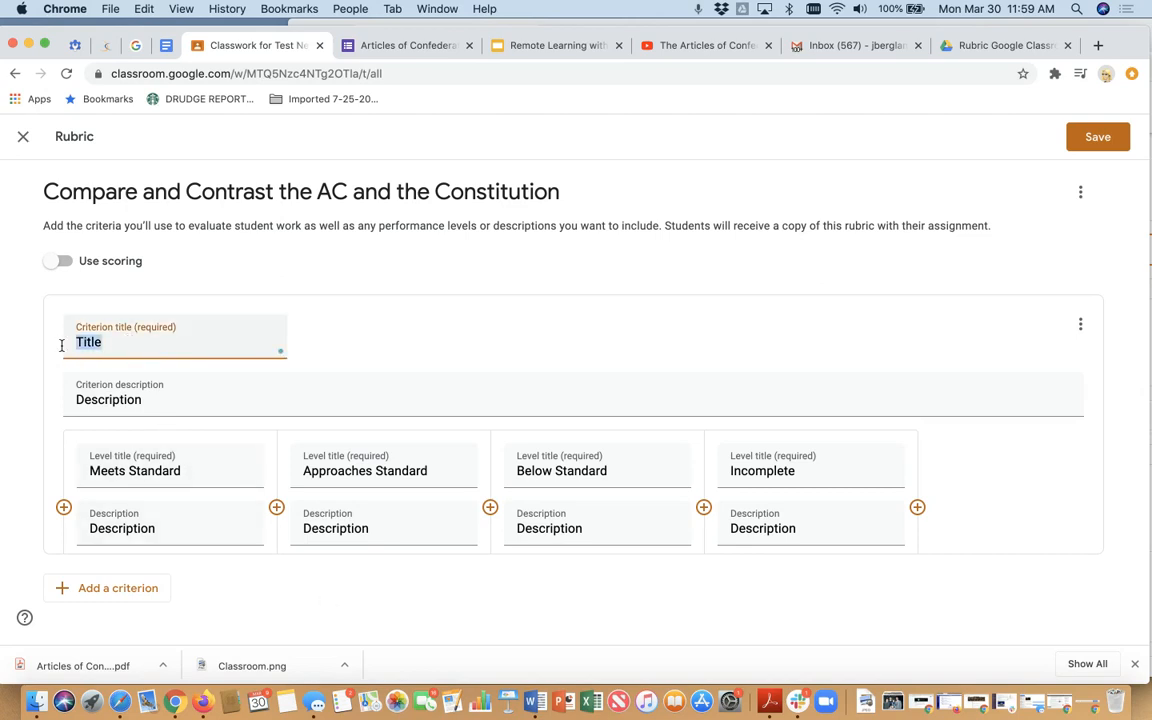
type("Articles of Confederation")
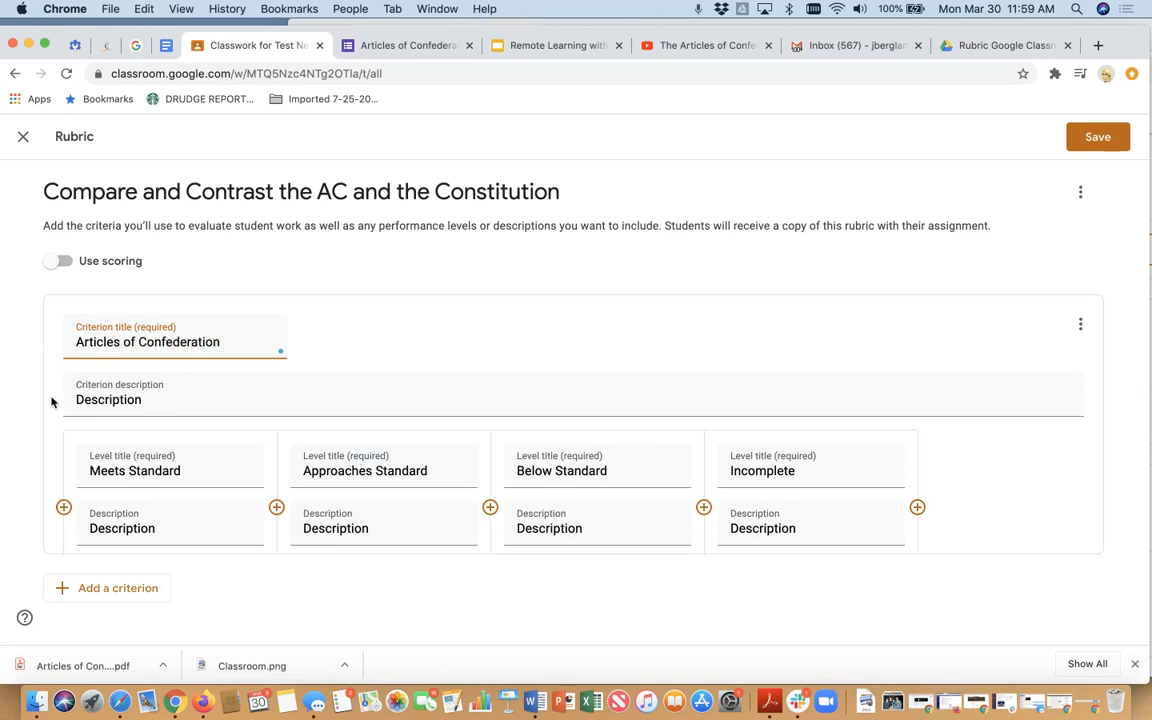
left_click(170, 392)
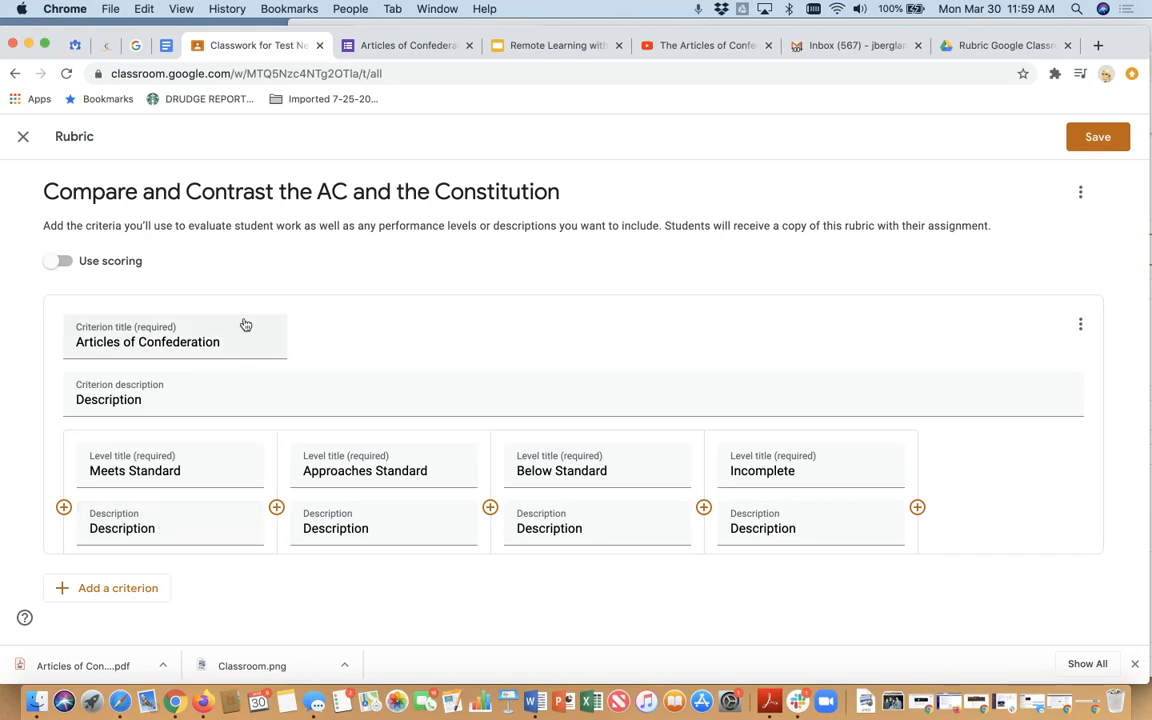
- Switch to the "Remote Learning with Google Classroom, Pt 3" presentation and present slide 8 with the rubric resource links
left_click(568, 45)
scroll(61, 557, "down", 1)
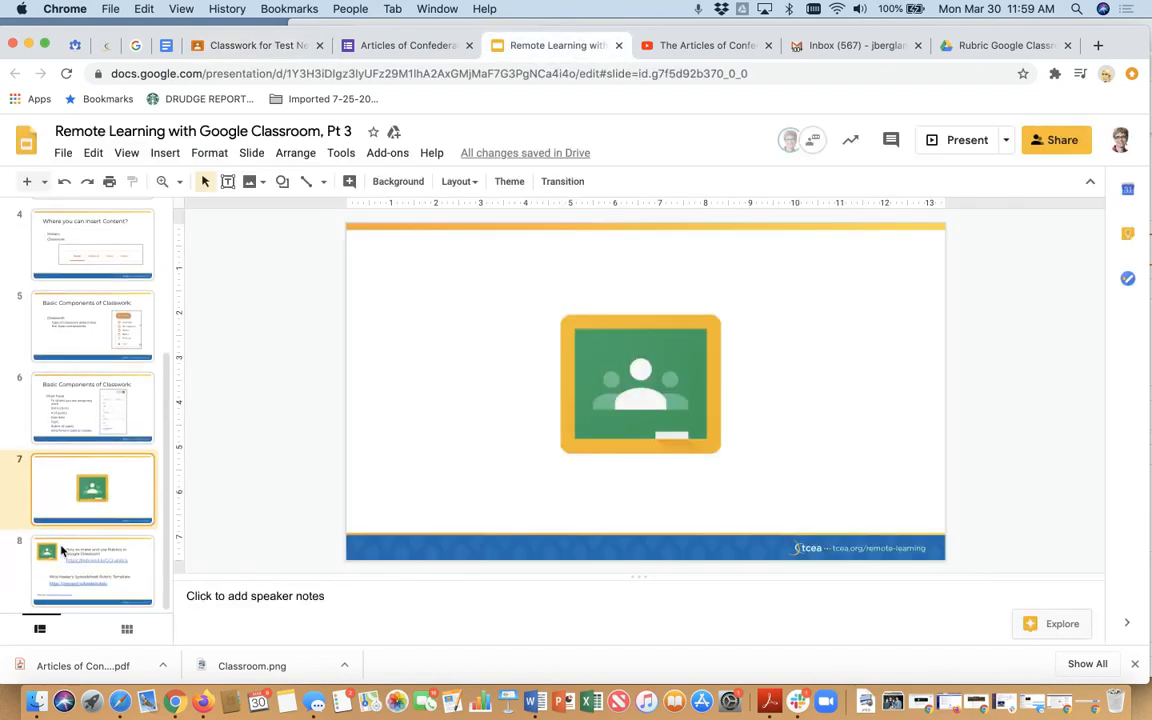
left_click(90, 540)
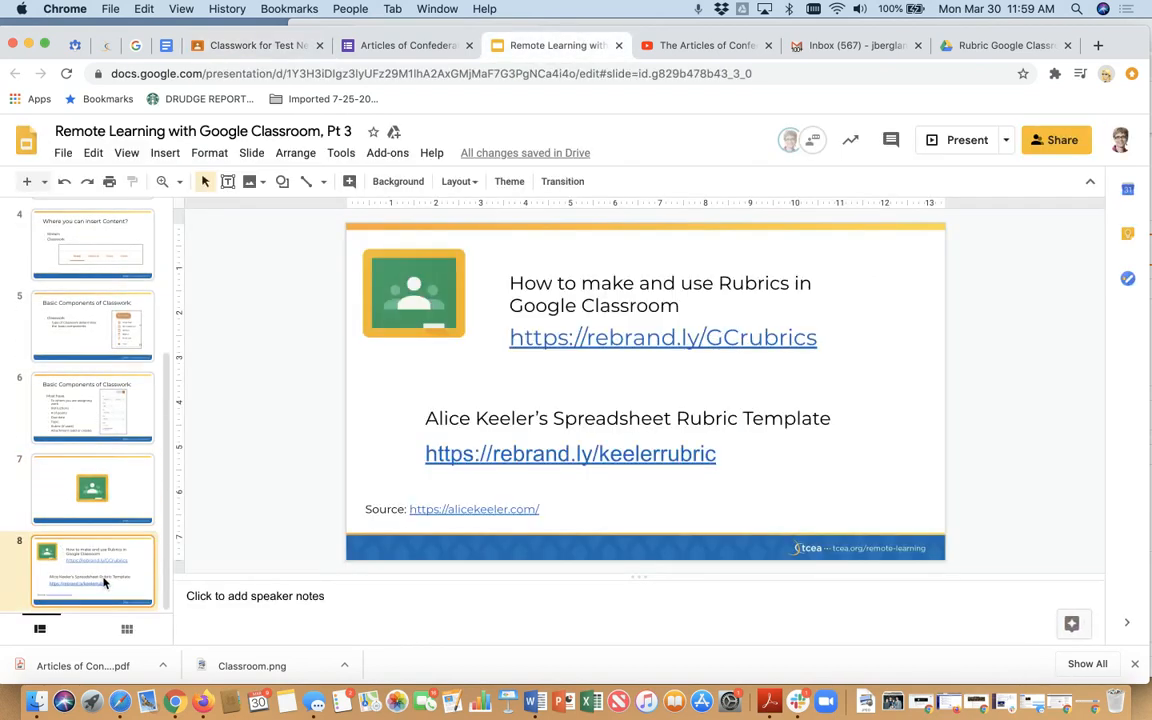
left_click(938, 143)
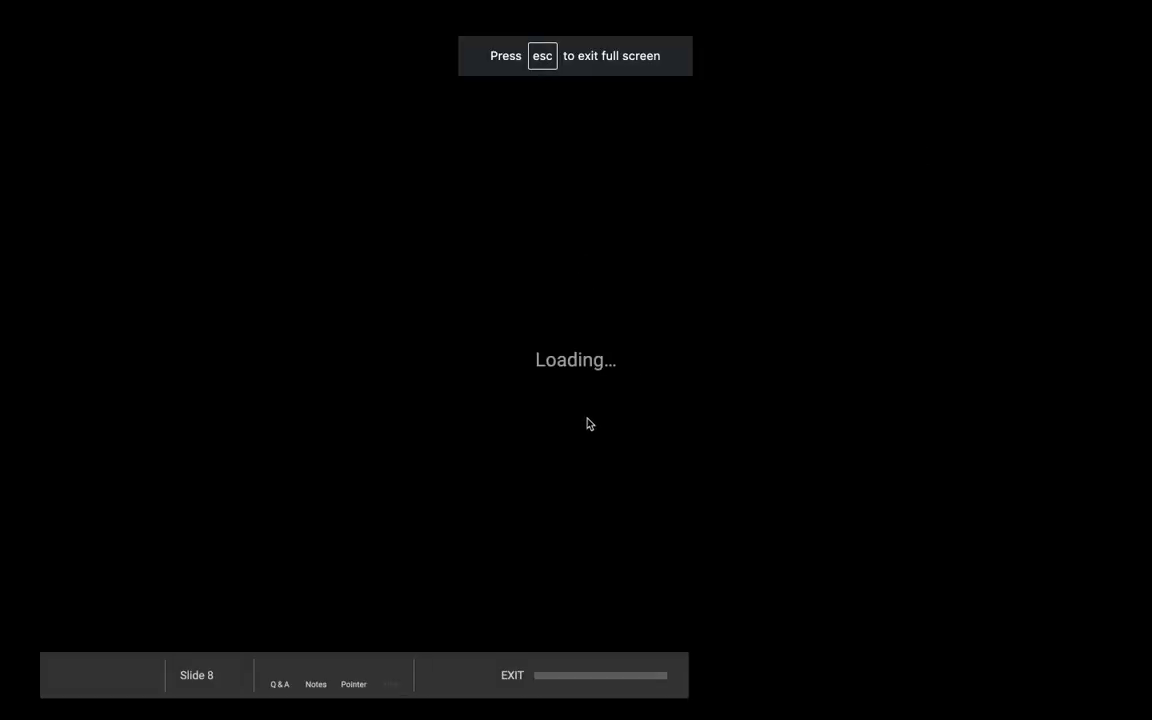
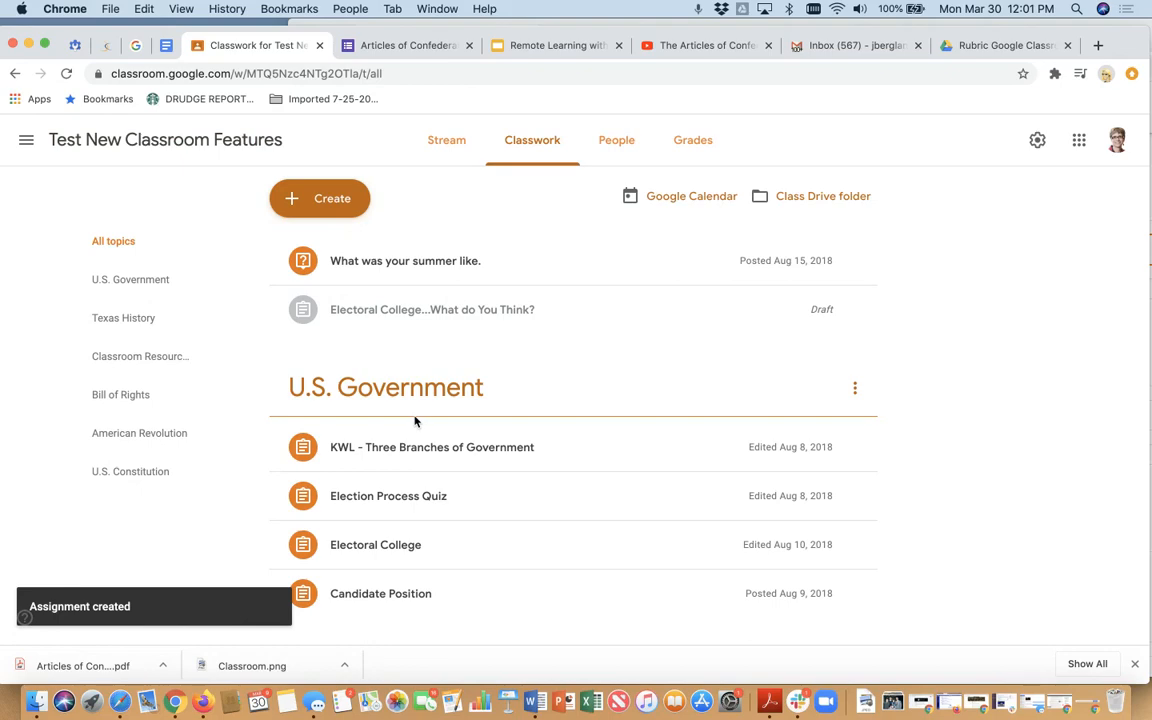
- Review the posted "Compare and Contrast the AC and the Constitution" assignment's instructions and its attached 2 Circle Venn Diagram
scroll(415, 421, "down", 20)
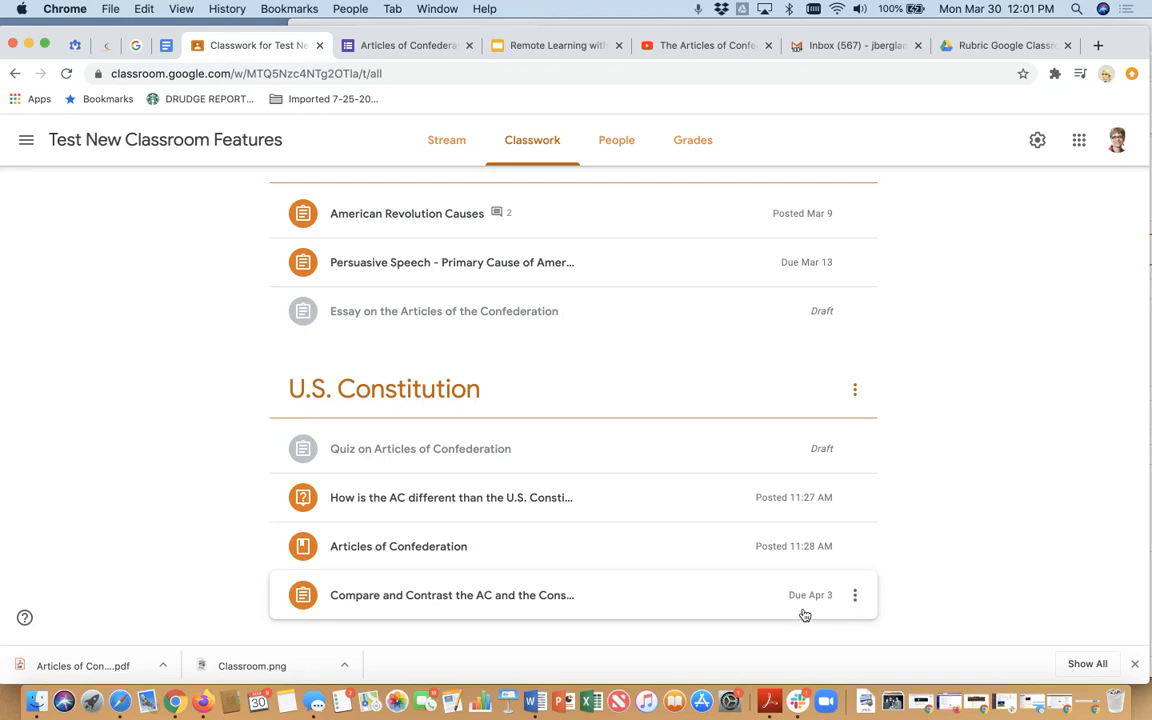
left_click(483, 598)
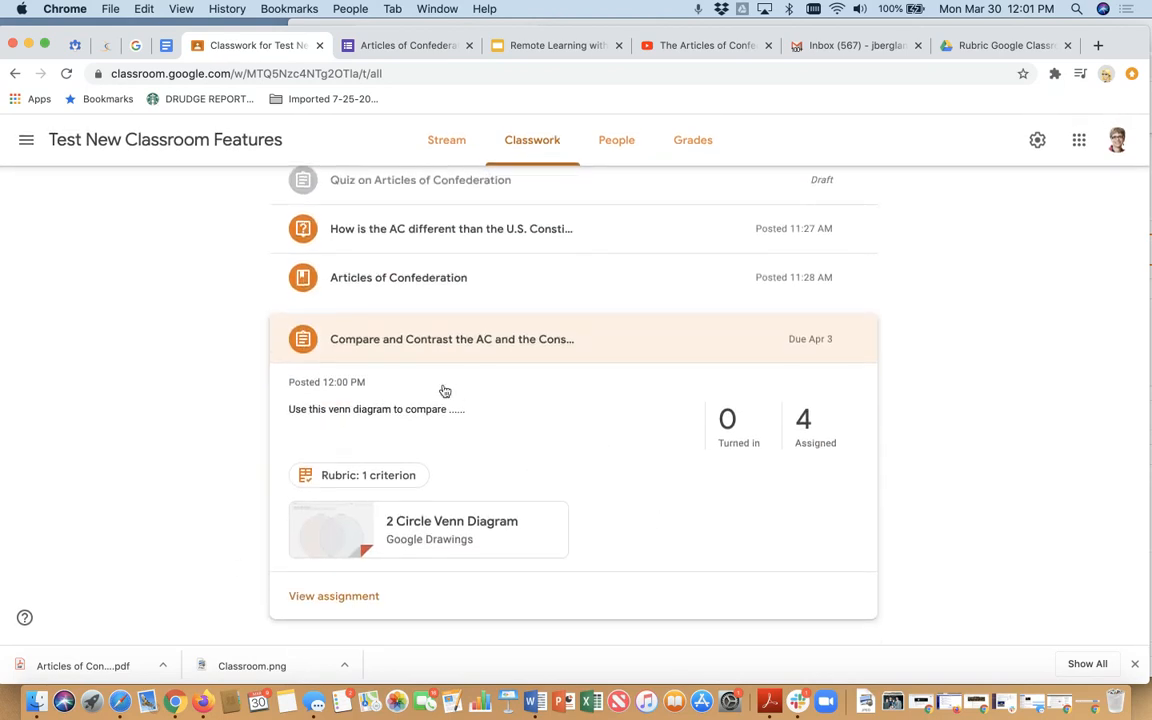
left_click(349, 604)
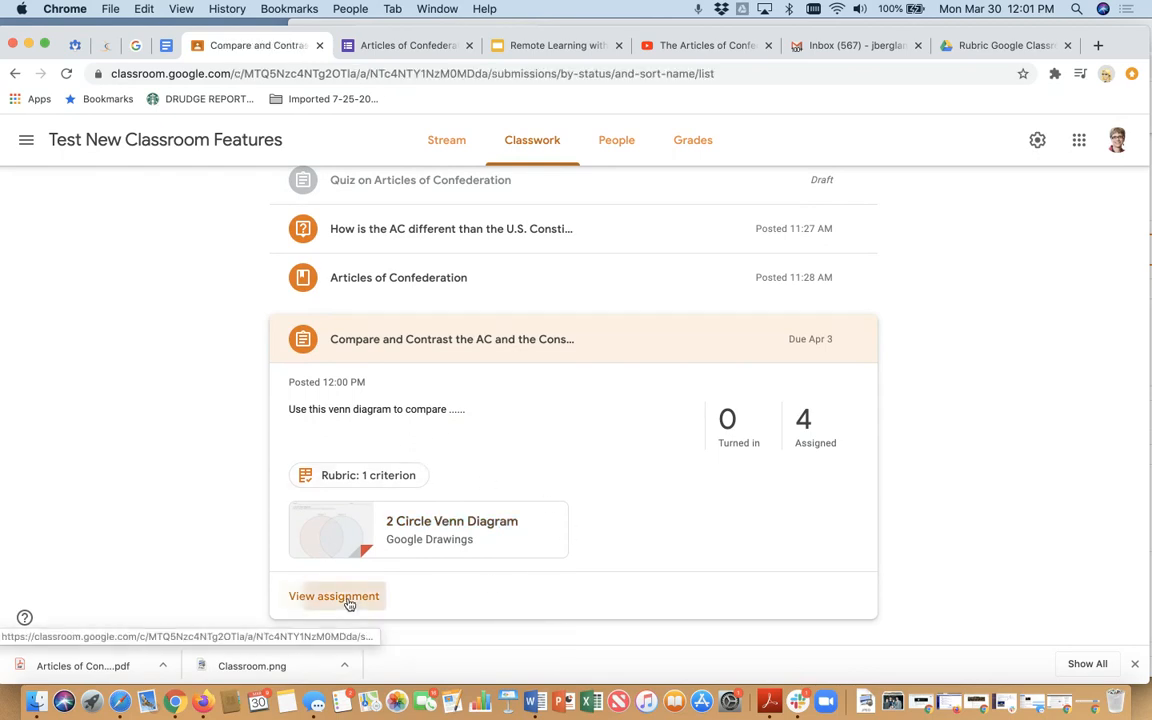
left_click(510, 146)
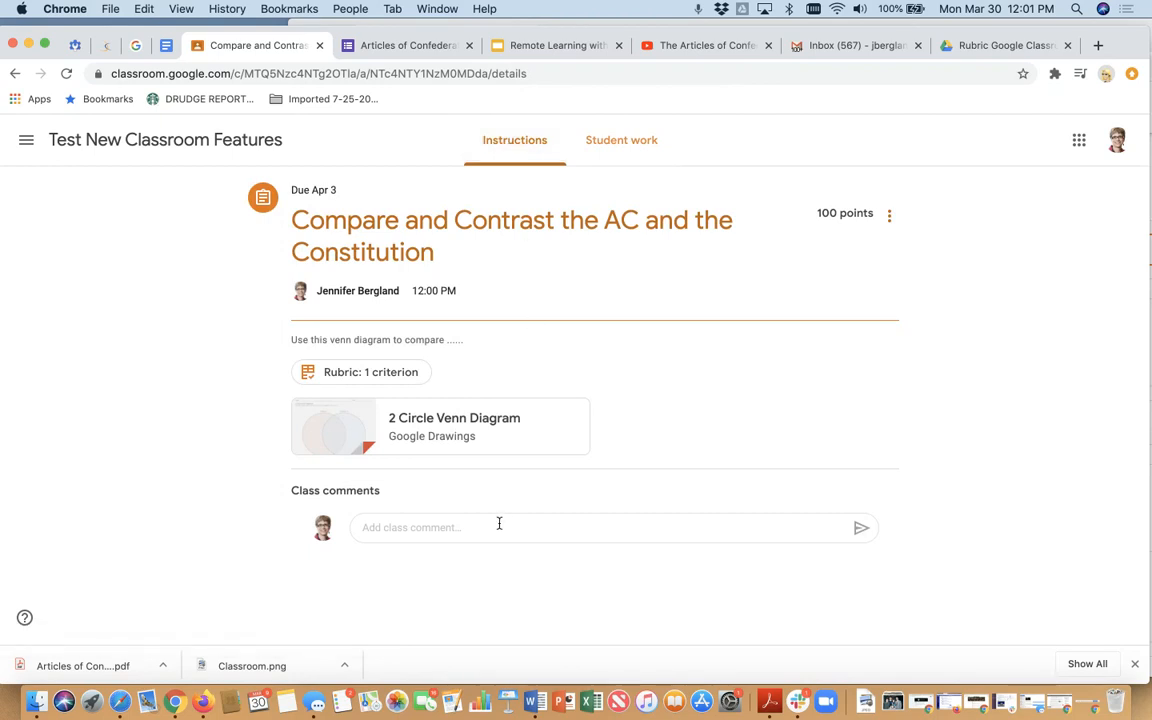
left_click(436, 430)
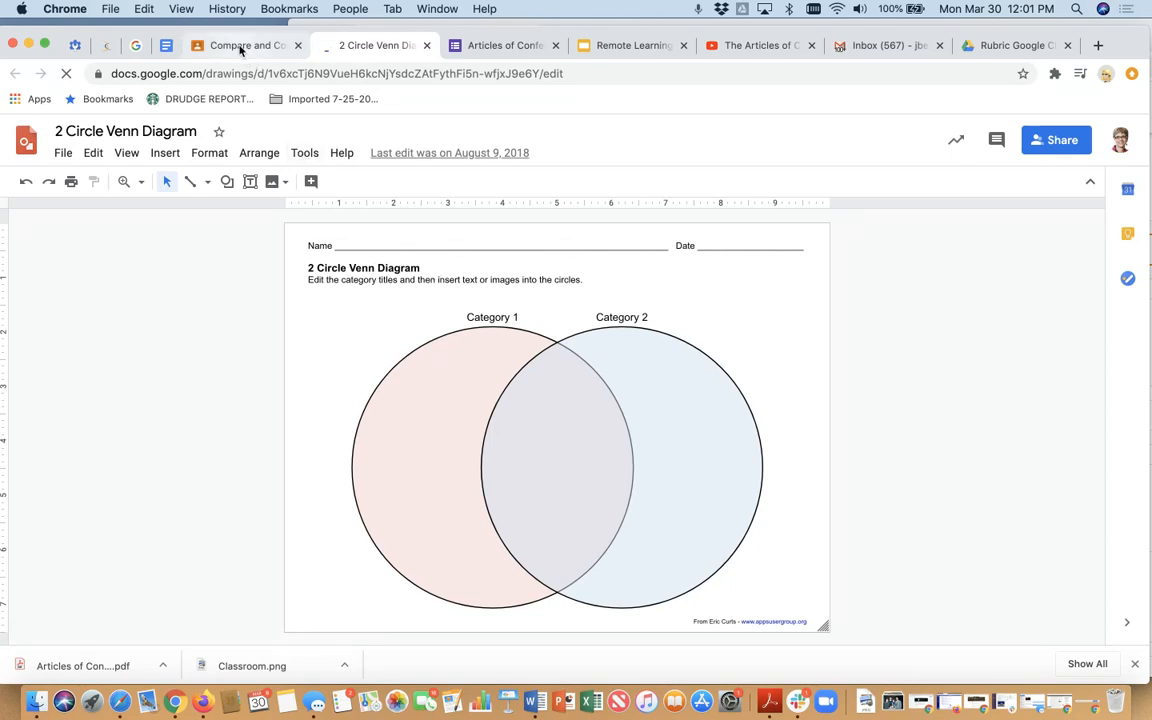
left_click(241, 47)
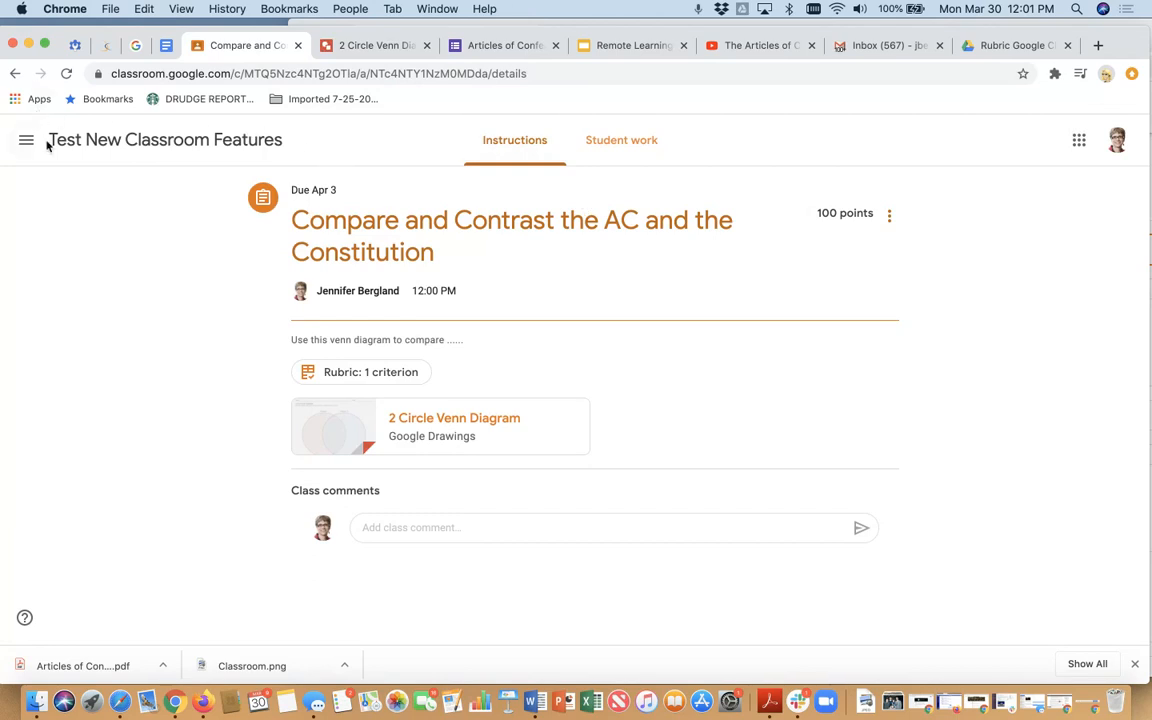
- Create a quiz assignment in the Test New Classroom Features classwork and open its attached Blank Quiz form for editing
left_click(212, 145)
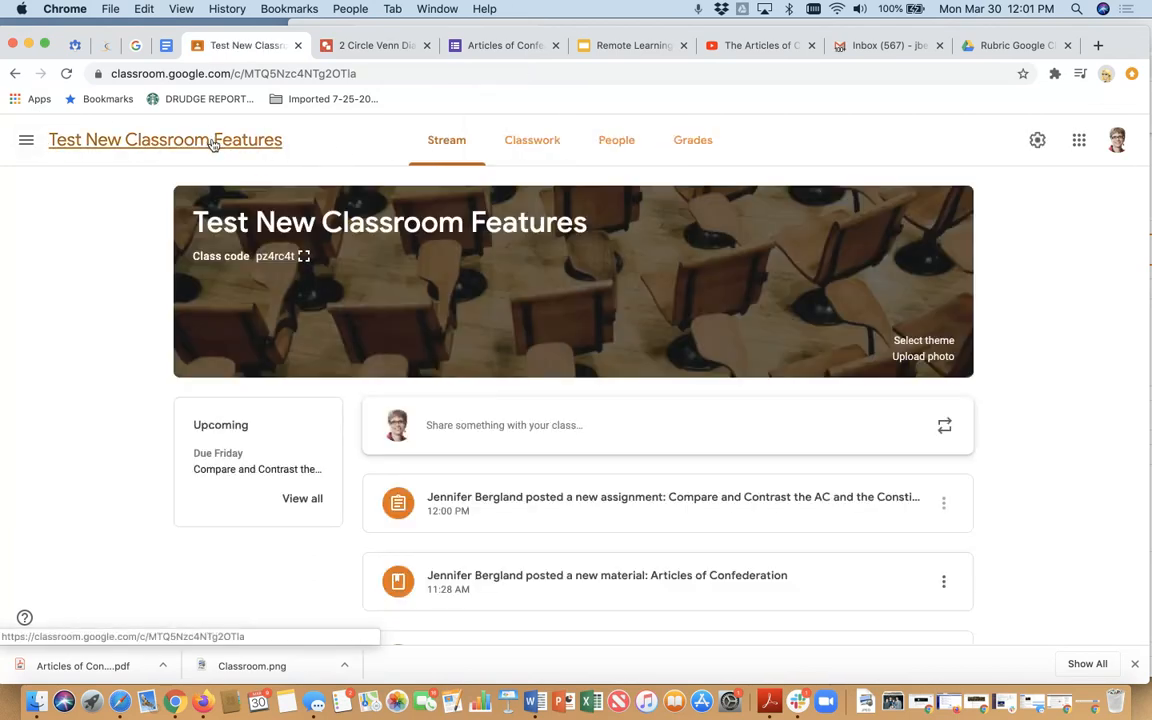
left_click(550, 146)
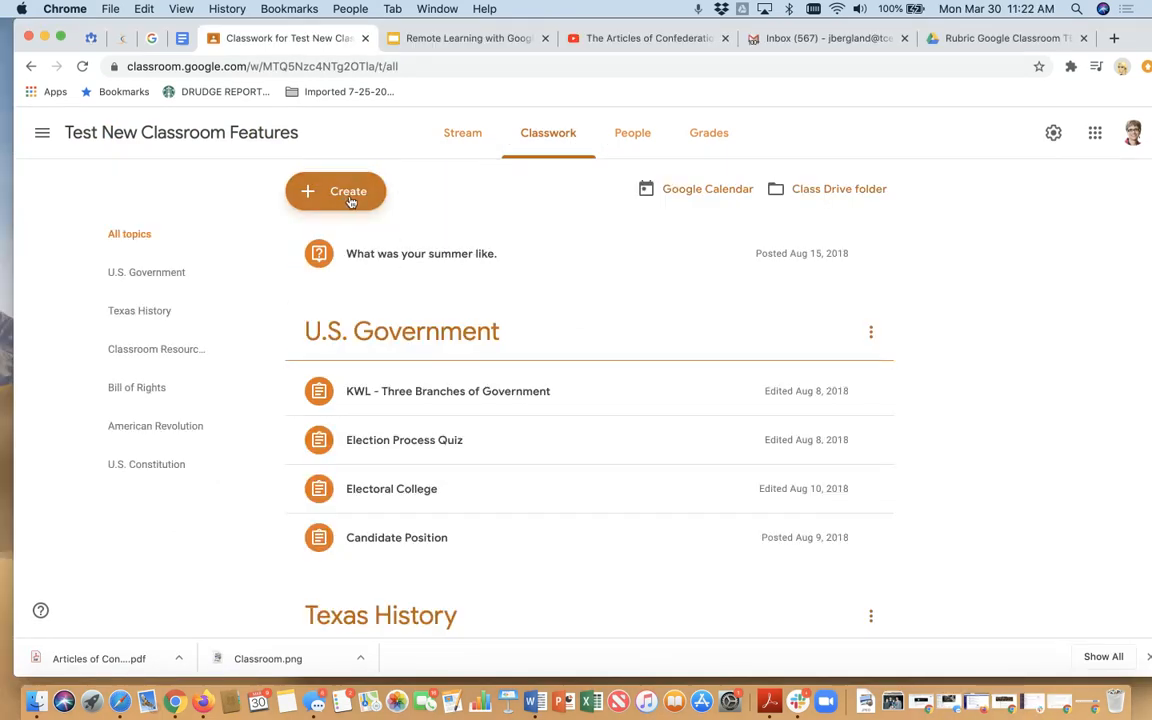
left_click(350, 197)
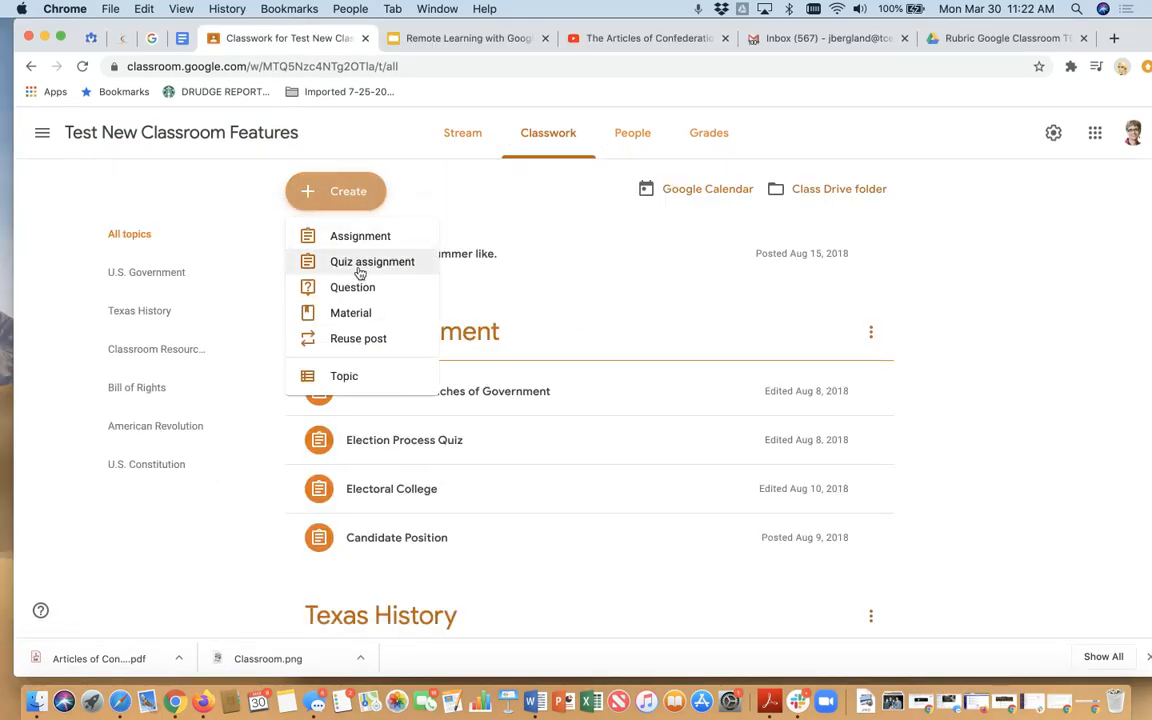
left_click(360, 266)
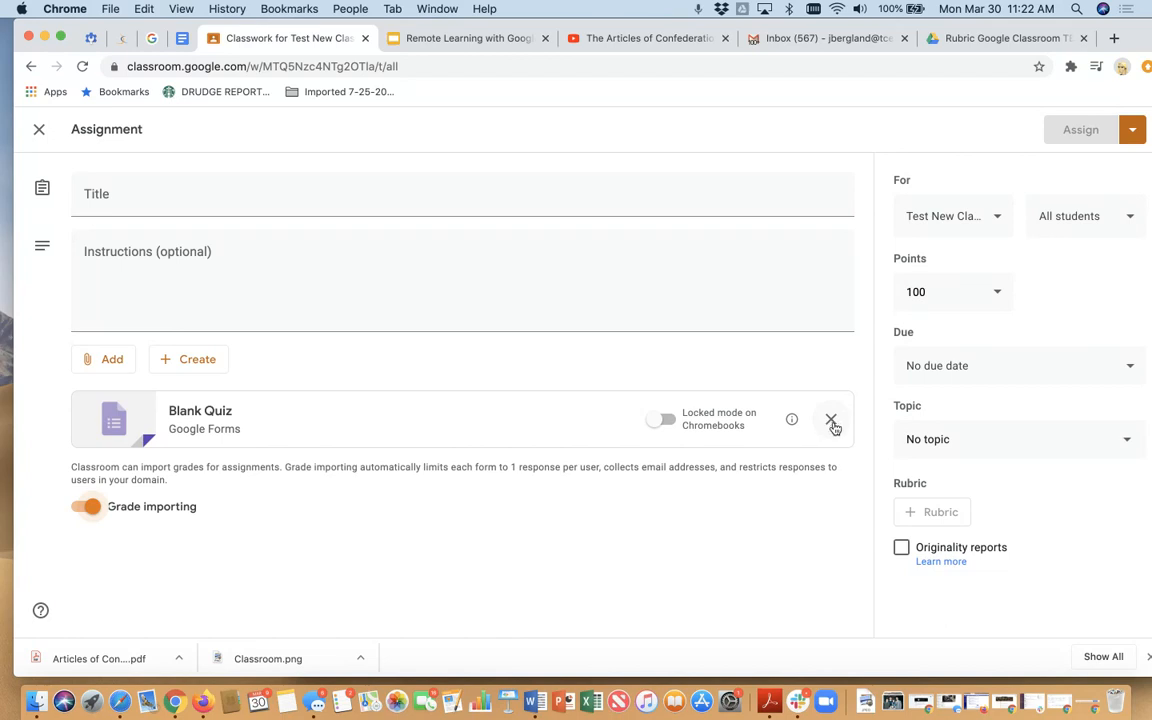
left_click(220, 414)
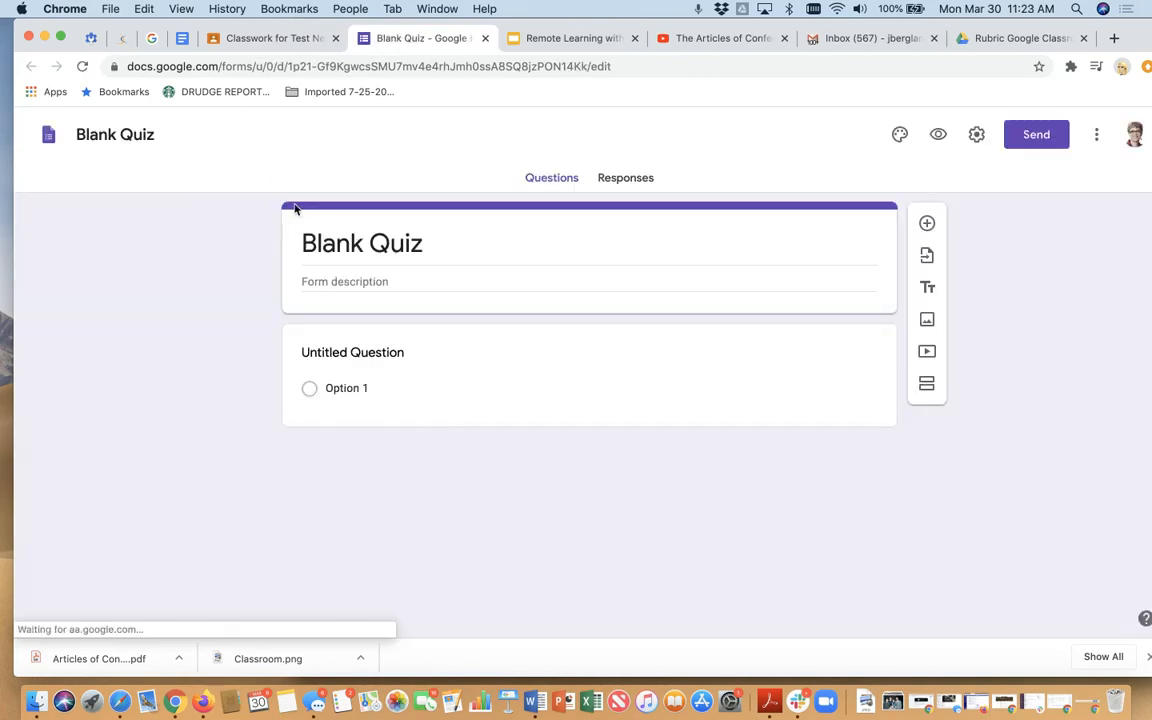
- Title the quiz form "Articles of Confederation" and set its first question to "Name"
type("Artic")
key("BackSpace")
left_click(419, 245)
type("Articles of Confederation")
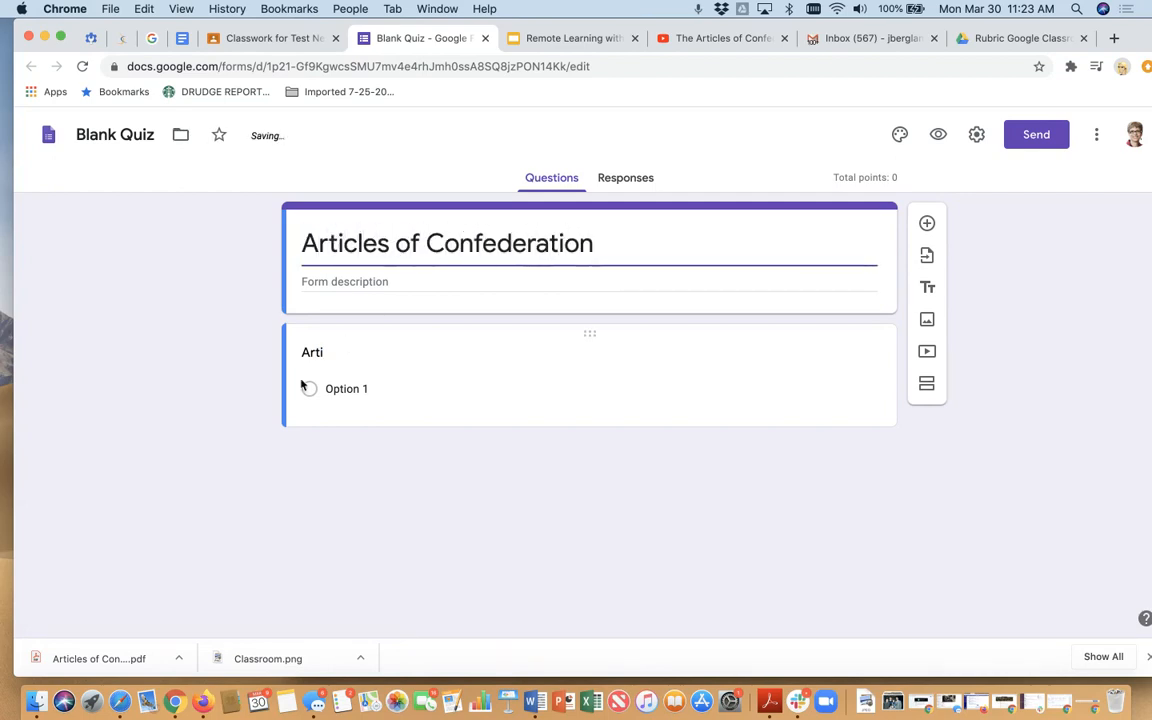
left_click(321, 360)
type("Name")
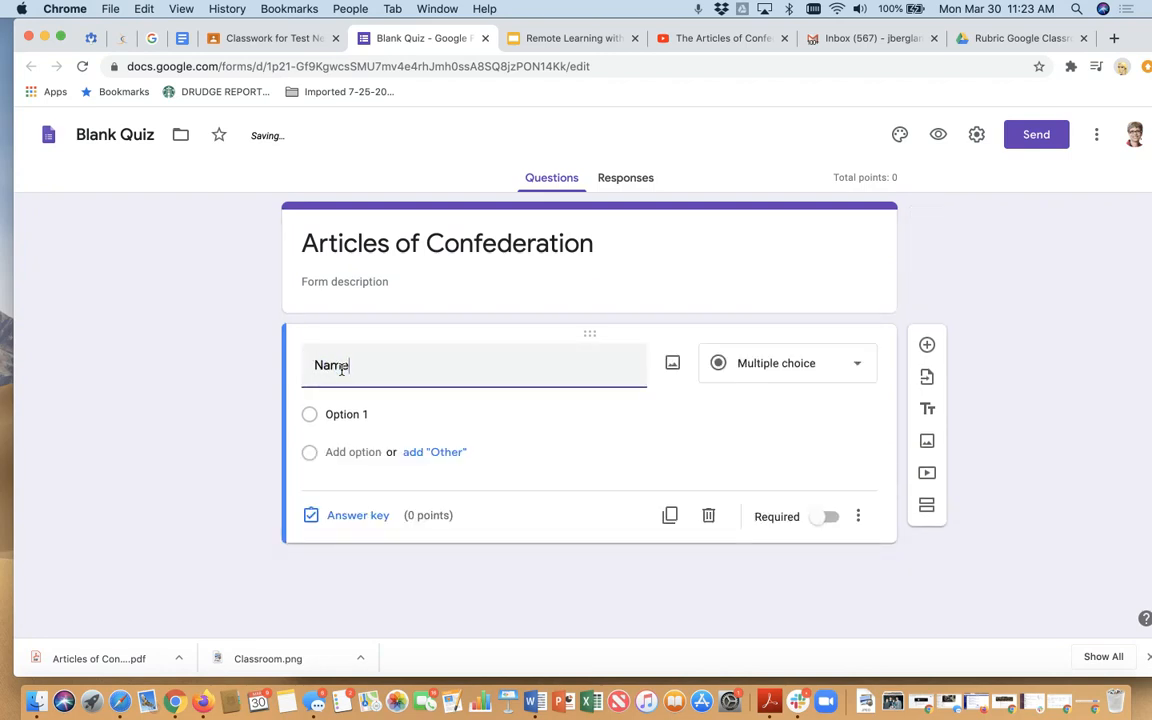
- Add a multiple-choice question "Who wrote the Articles of Confederation" with "Blaha" as its first option
left_click(927, 344)
type("Who wrote the Articles of Confederation")
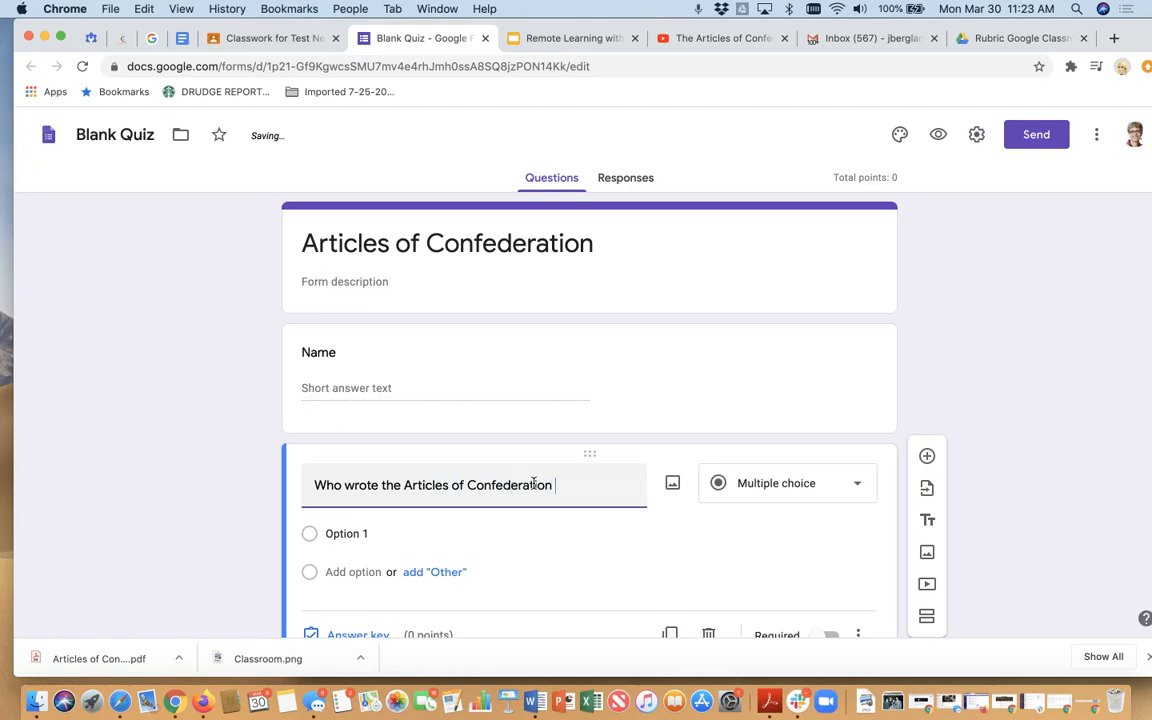
left_click(363, 534)
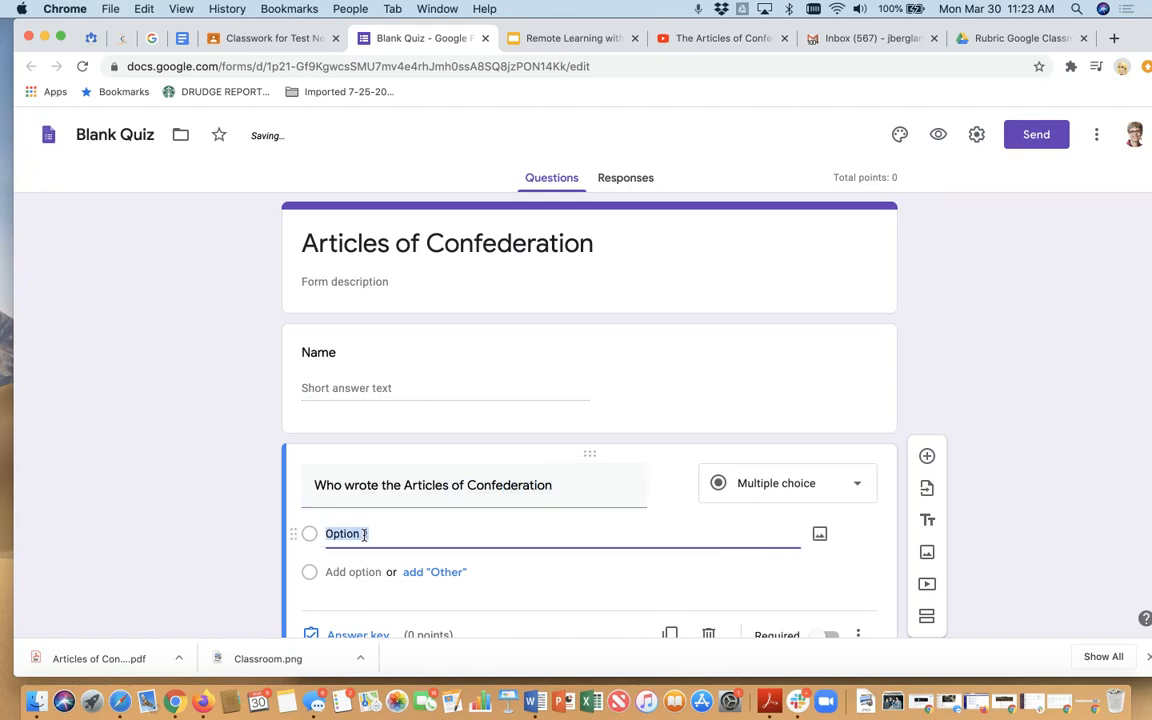
type("Blaha")
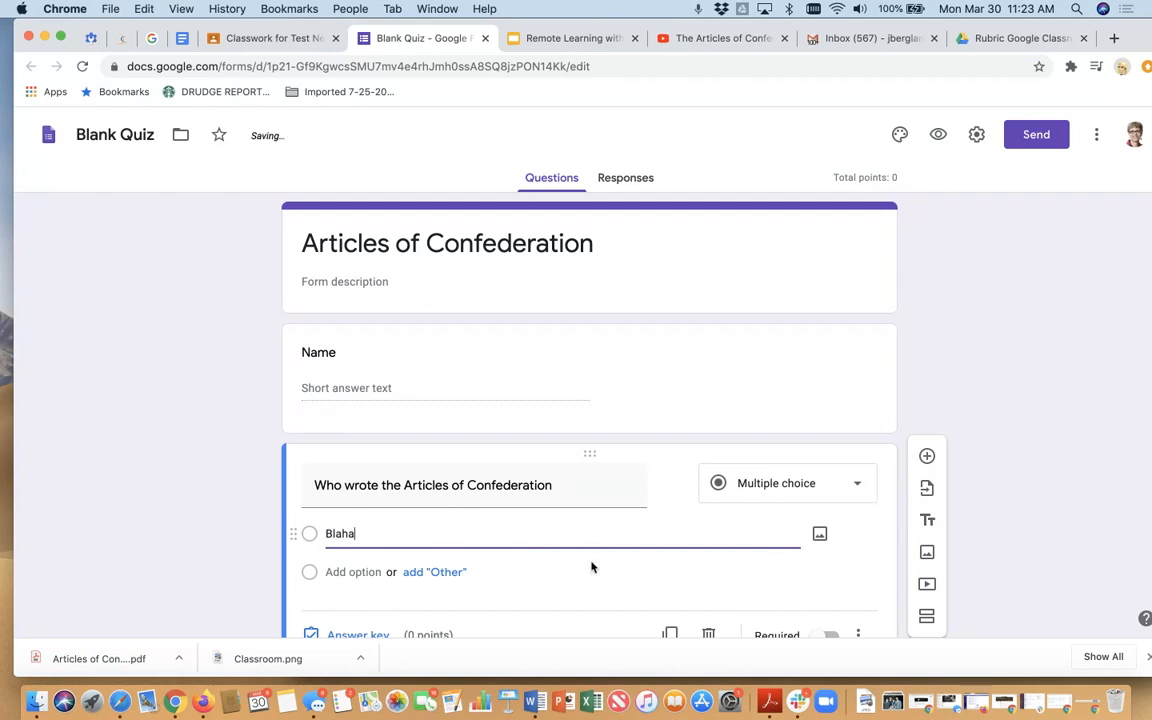
scroll(591, 567, "down", 1)
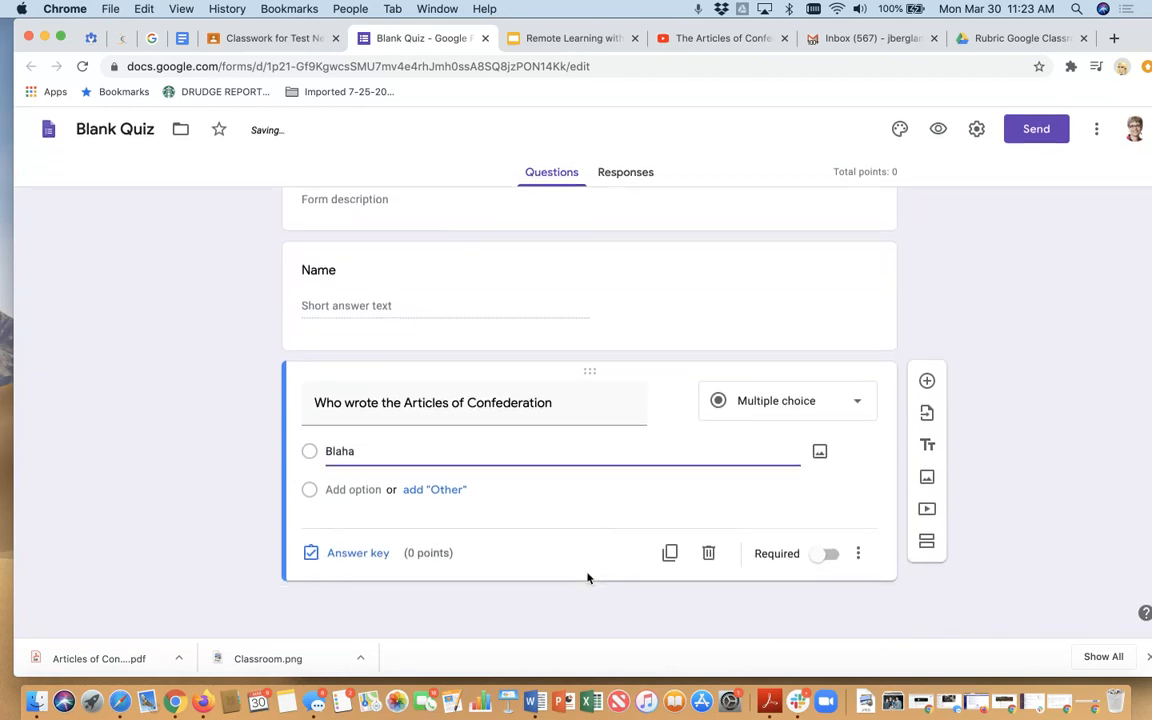
- Rename the Blank Quiz form file as "Articles of Confederation"
scroll(693, 505, "up", 1)
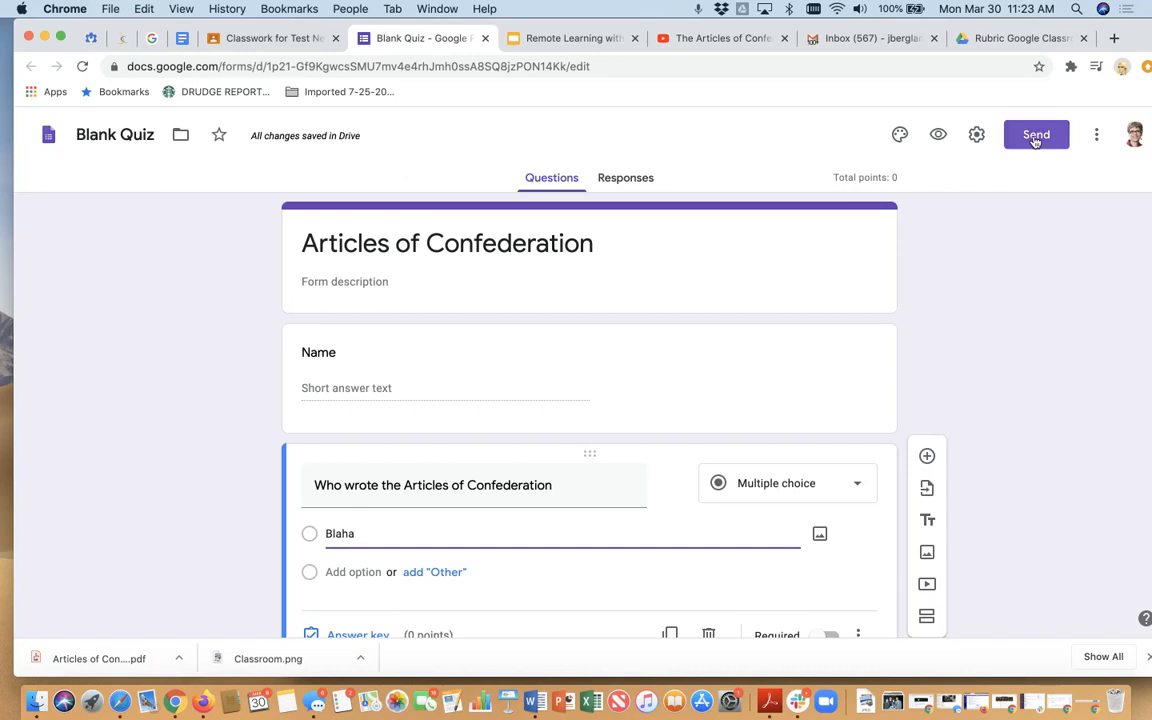
left_click(115, 136)
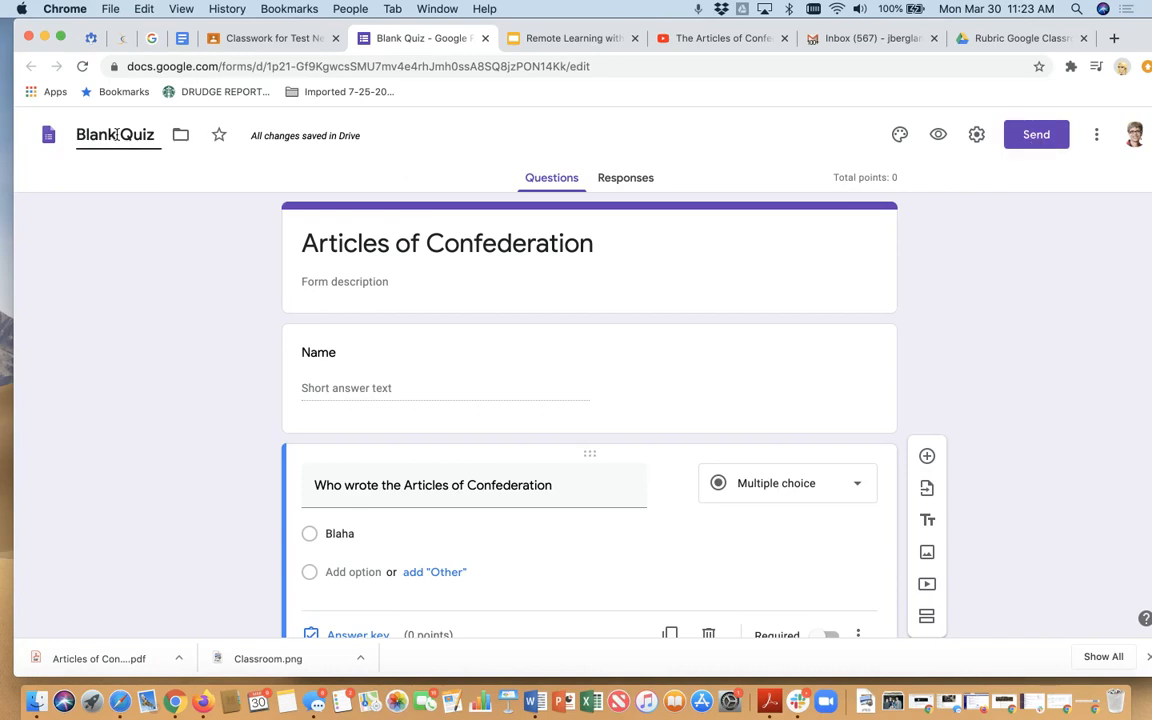
left_click_drag(155, 132, 51, 133)
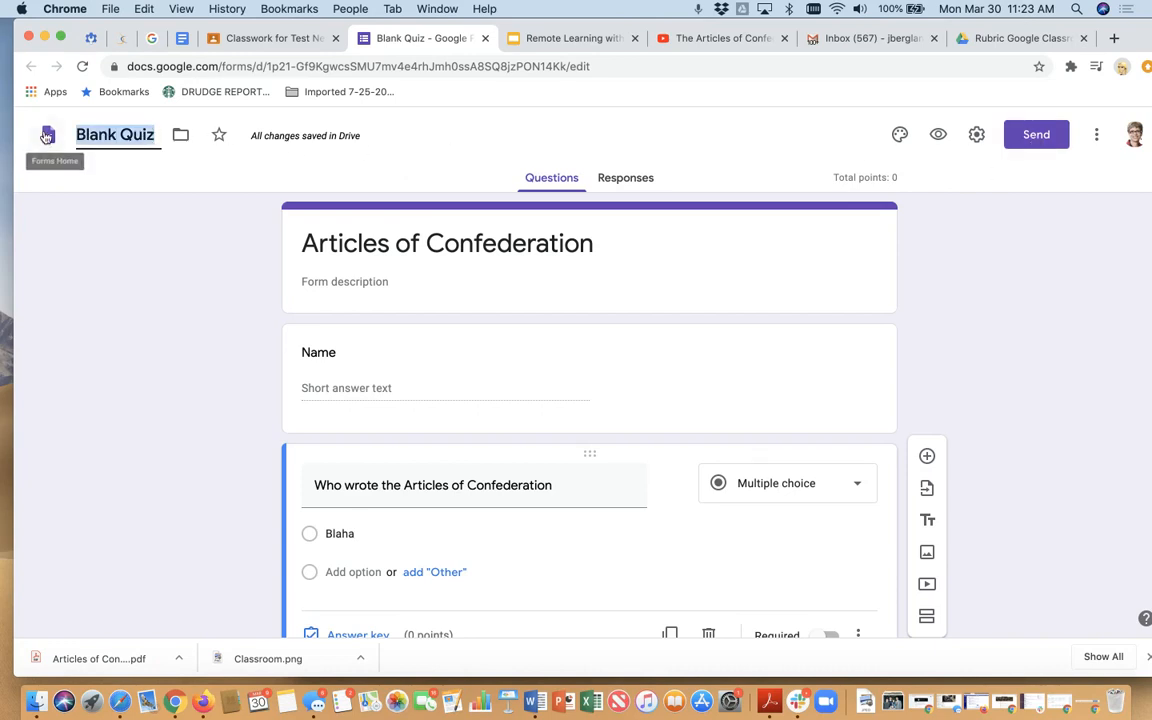
scroll(57, 112, "up", 5)
type("ARti")
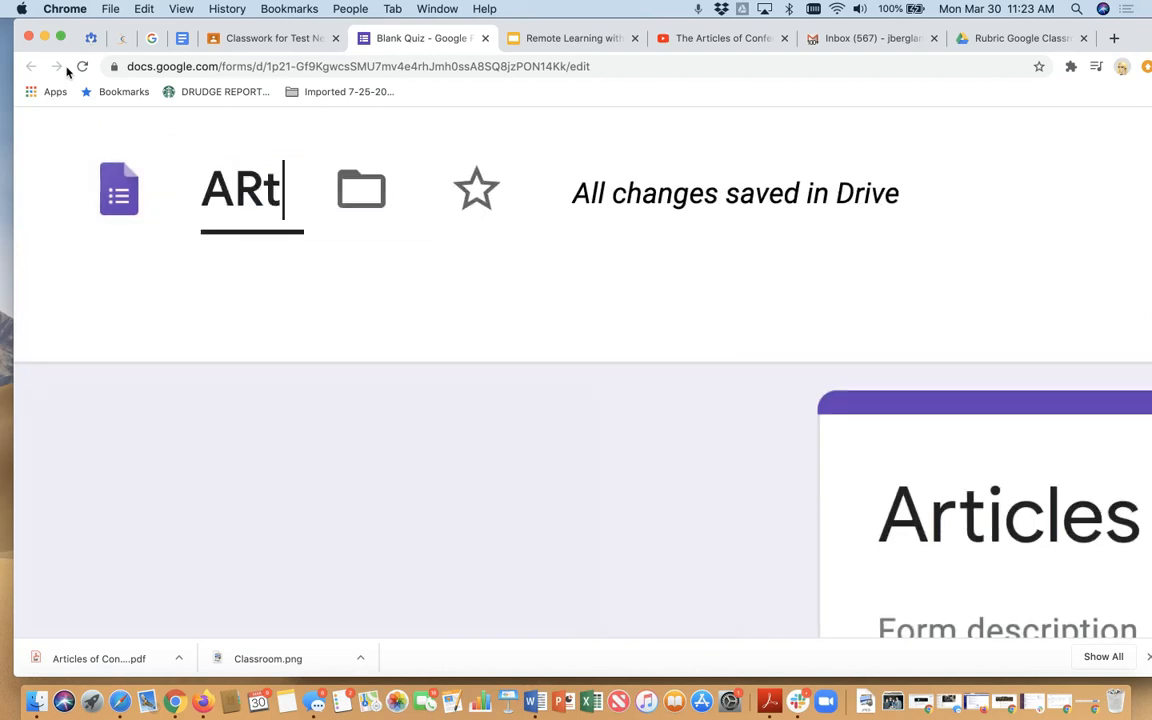
key("BackSpace")
key("BackSpace")
key("BackSpace")
type("rticle")
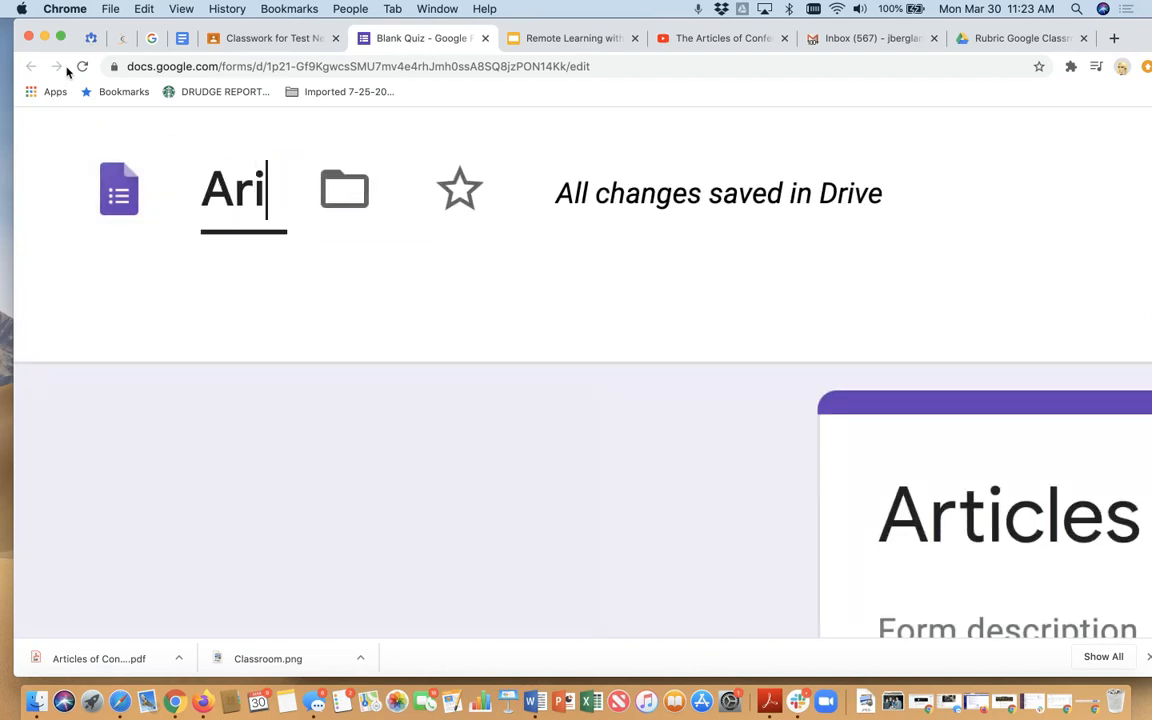
type("s of Confede")
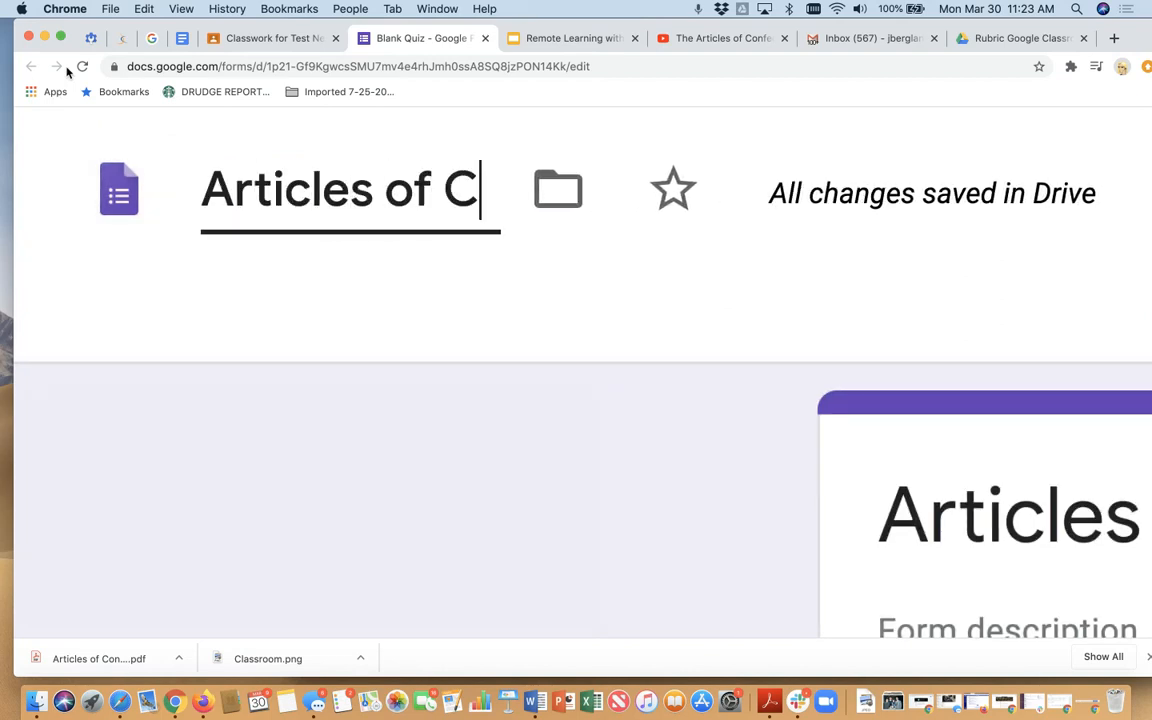
type("ration")
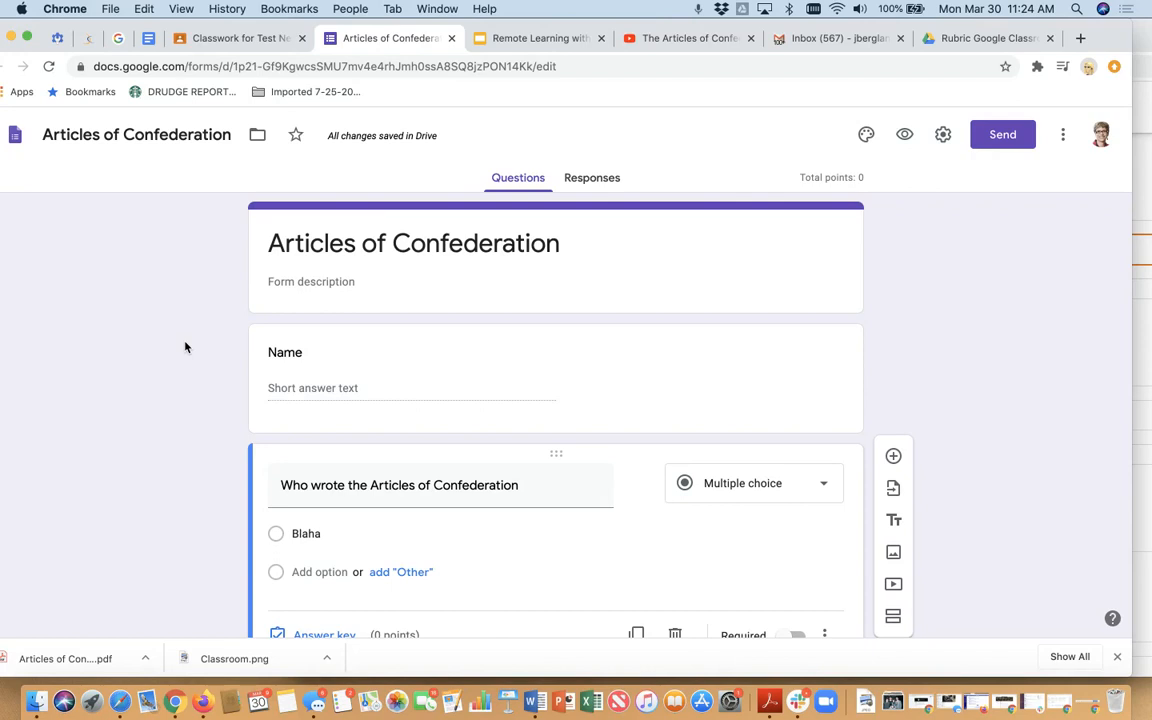
- Return to the Classroom quiz assignment, title it "Quiz on Articles of Confederation" and enter the instructions "Take this quiz"
left_click(251, 40)
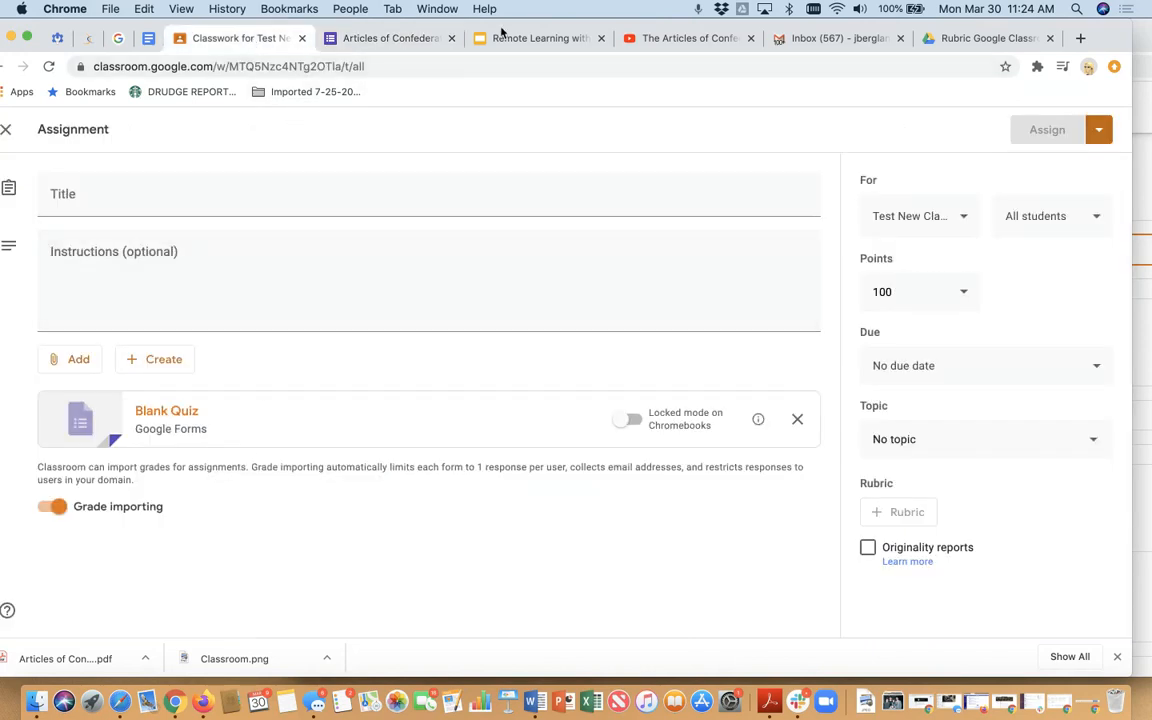
left_click_drag(503, 32, 606, 32)
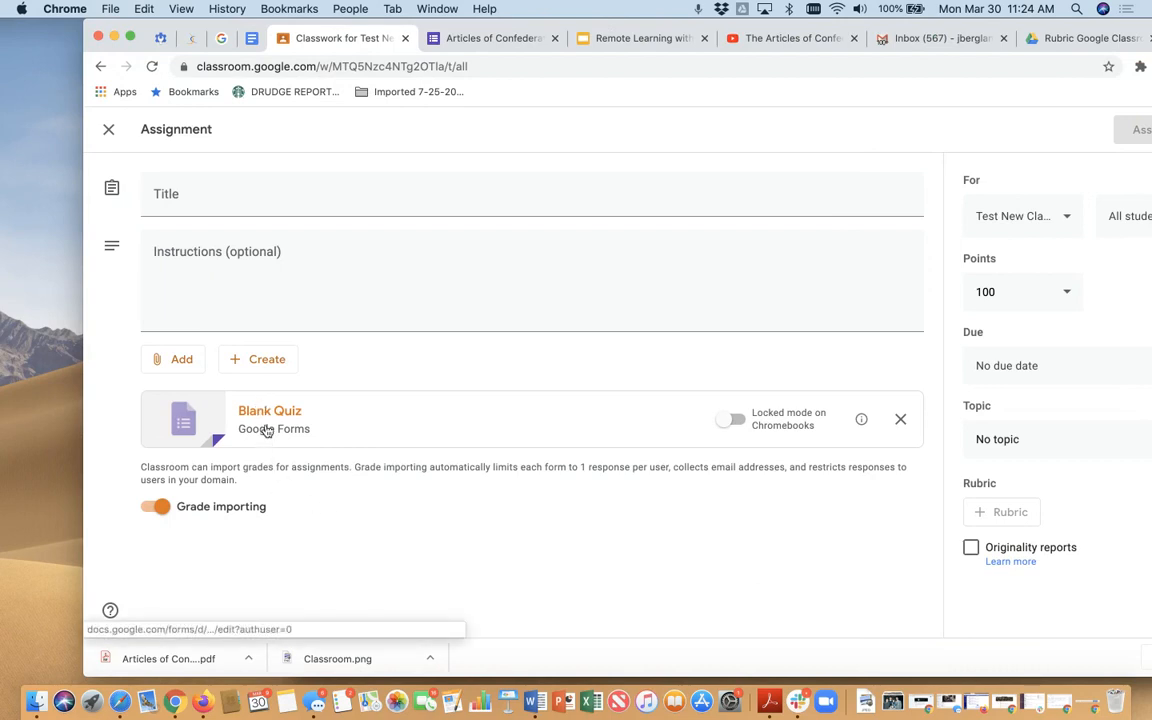
left_click(194, 199)
type("Quiz on Articles of Confede")
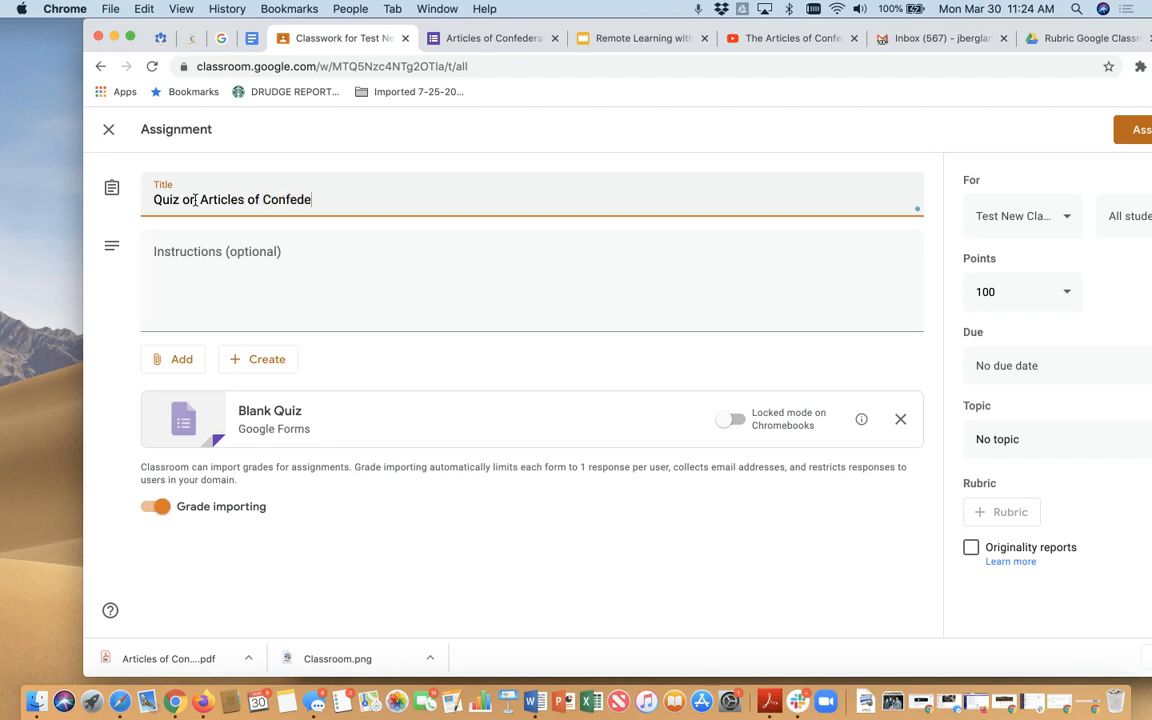
left_click(187, 300)
type("Take this quiz")
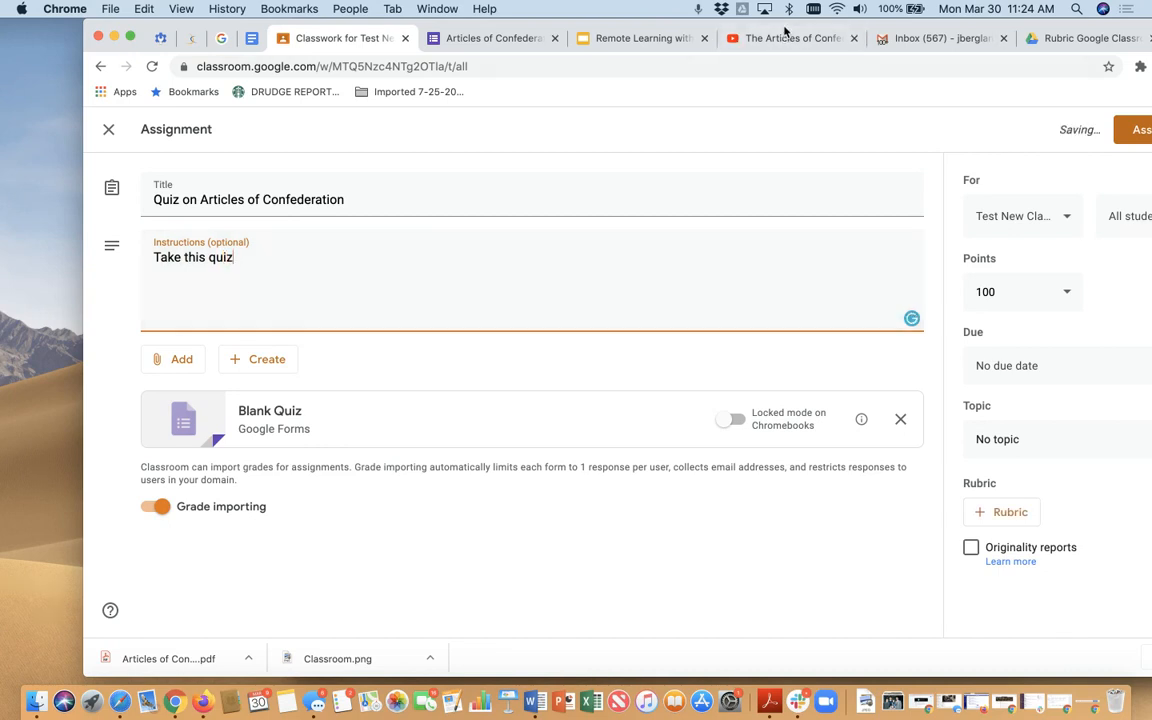
- File the quiz assignment under the U.S. Constitution topic and save it as a draft
left_click_drag(783, 25, 690, 23)
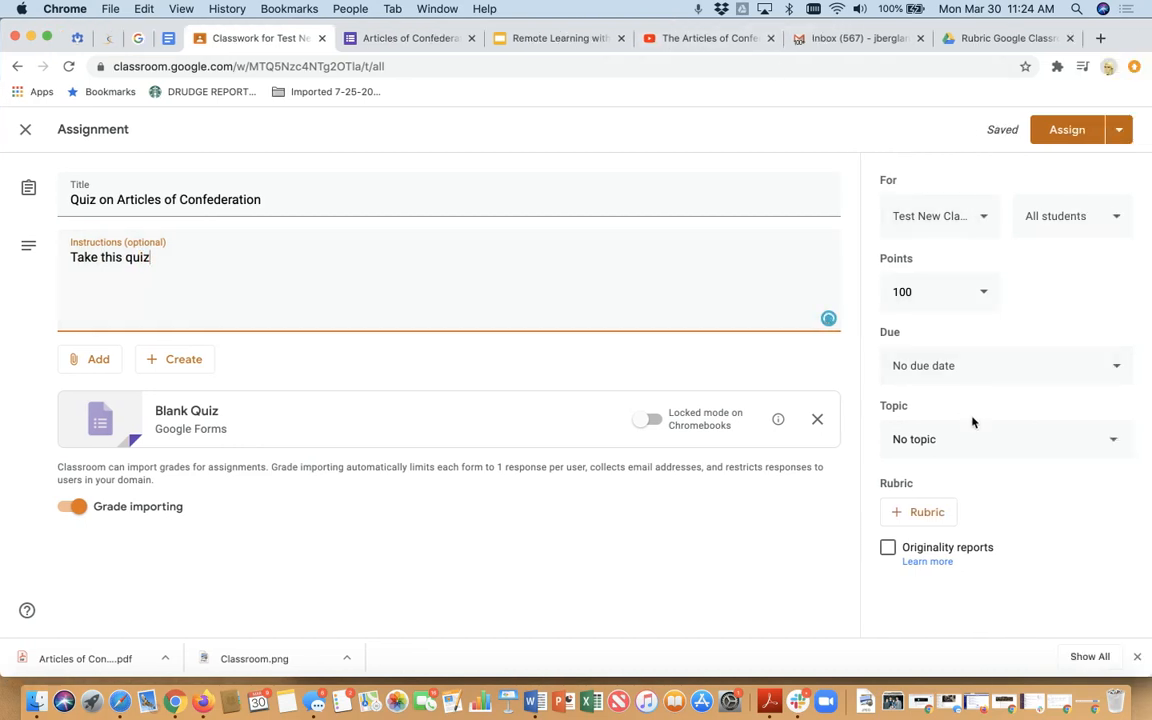
left_click(946, 442)
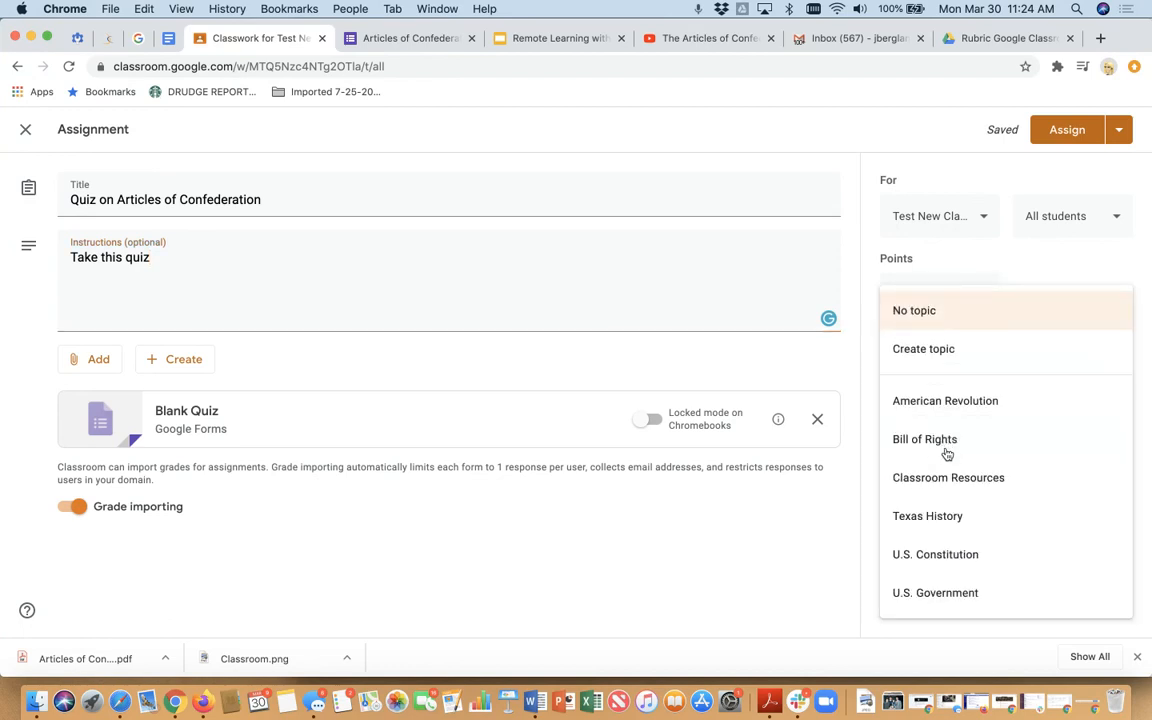
left_click(963, 554)
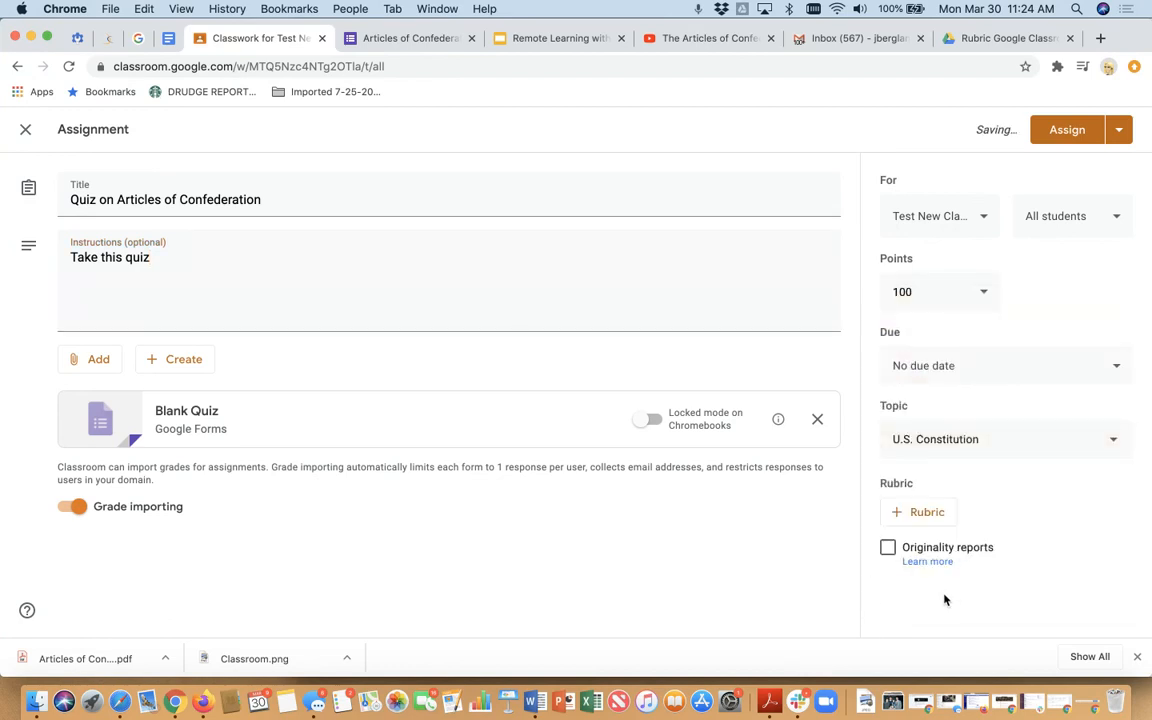
left_click(1119, 130)
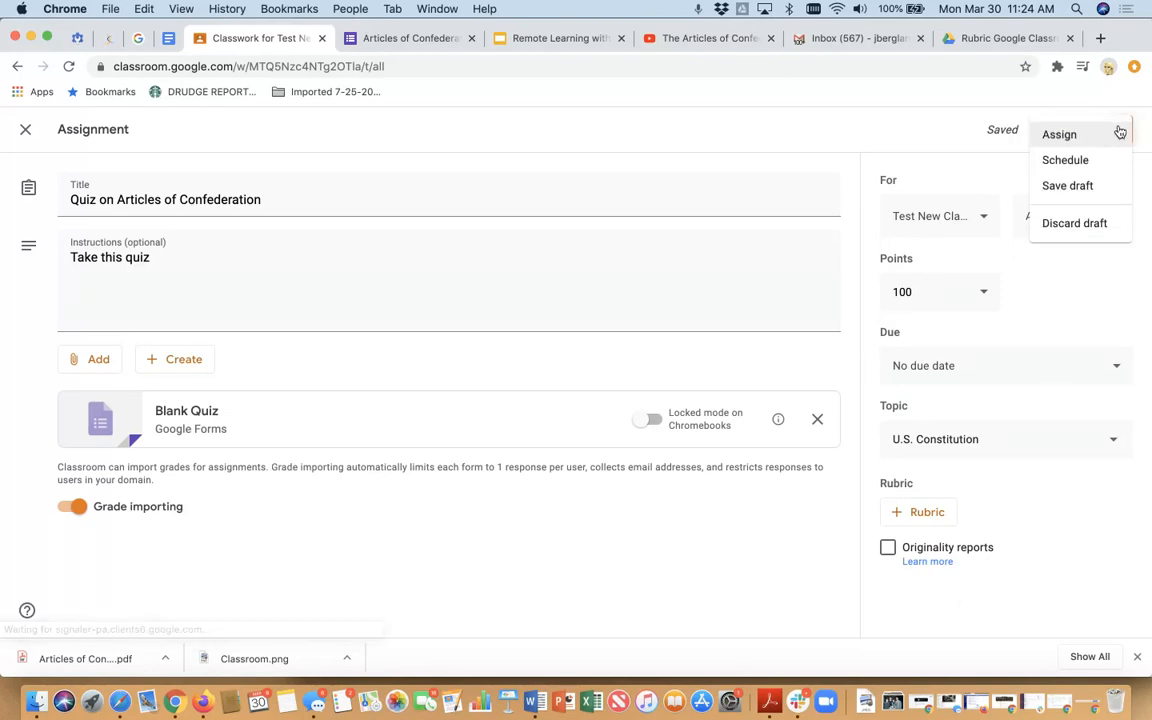
left_click(1097, 189)
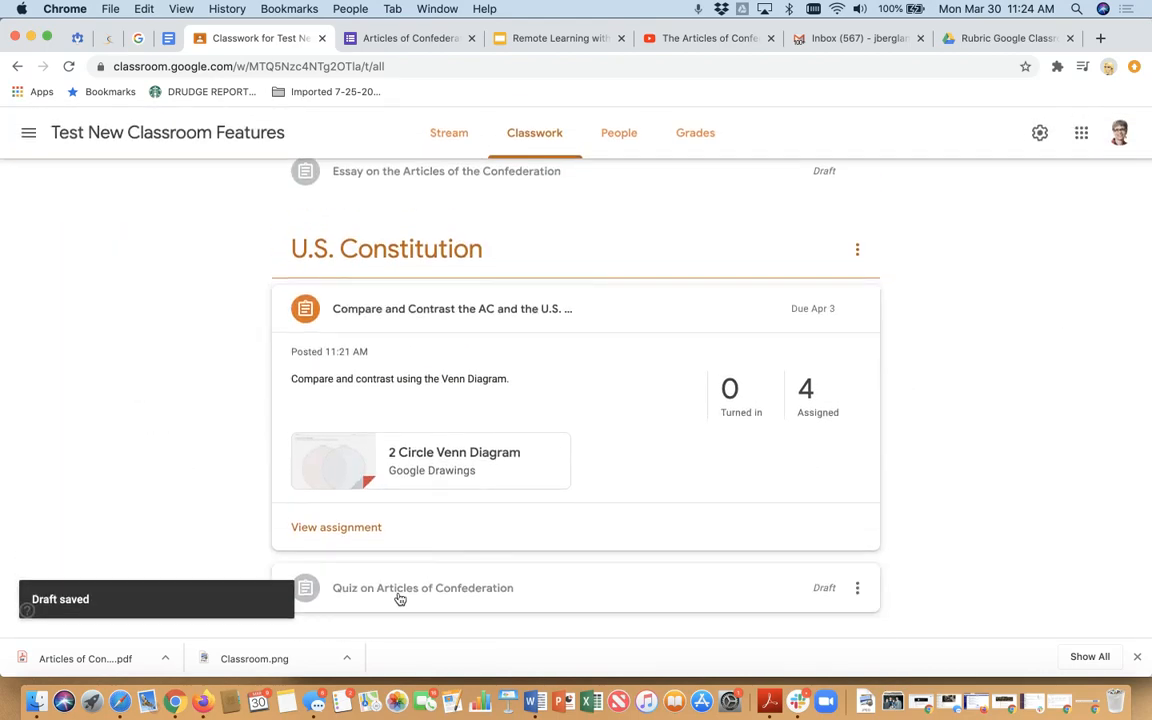
- Expand the "Quiz on Articles of Confederation" draft under U.S. Constitution to check its details
left_click(401, 598)
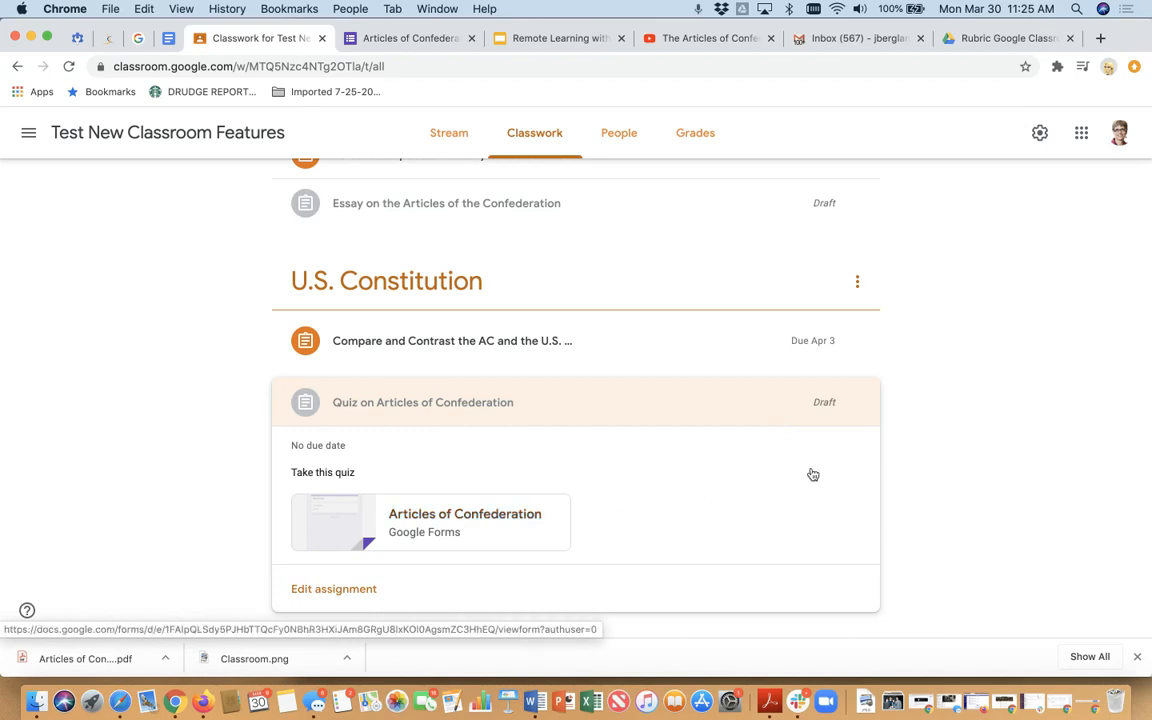
mouse_move(864, 417)
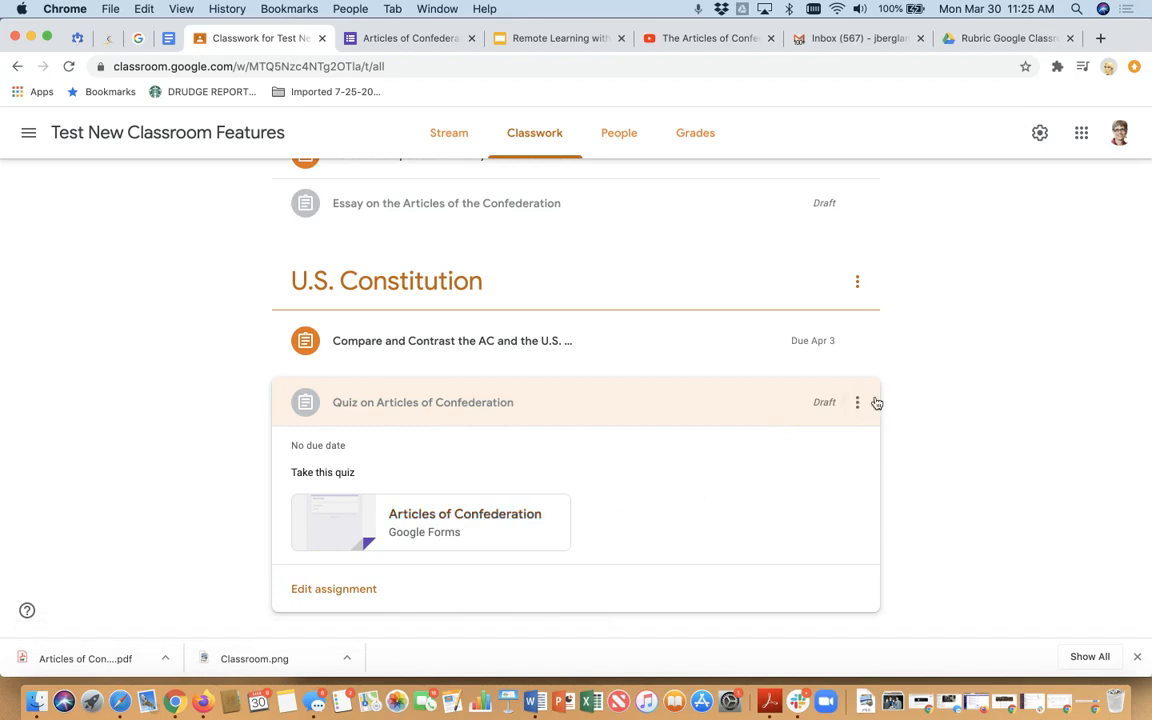
- Collapse the quiz draft and start a new question post in the classwork
left_click(495, 403)
scroll(509, 426, "up", 15)
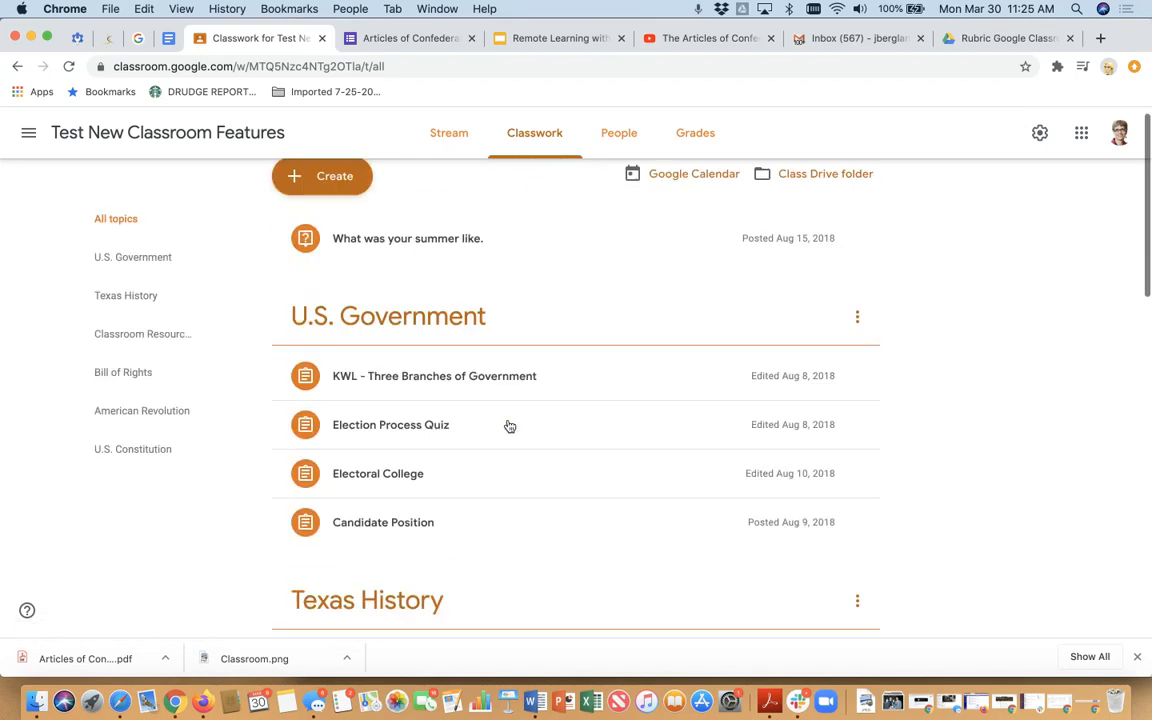
left_click(326, 189)
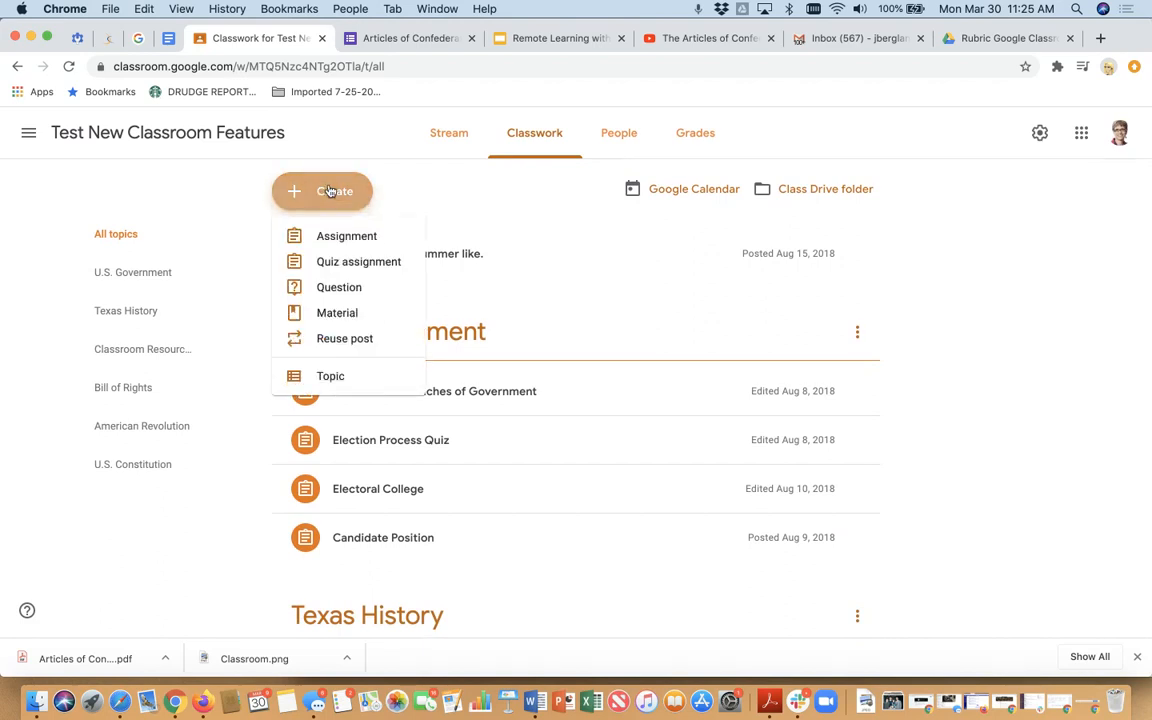
left_click(340, 289)
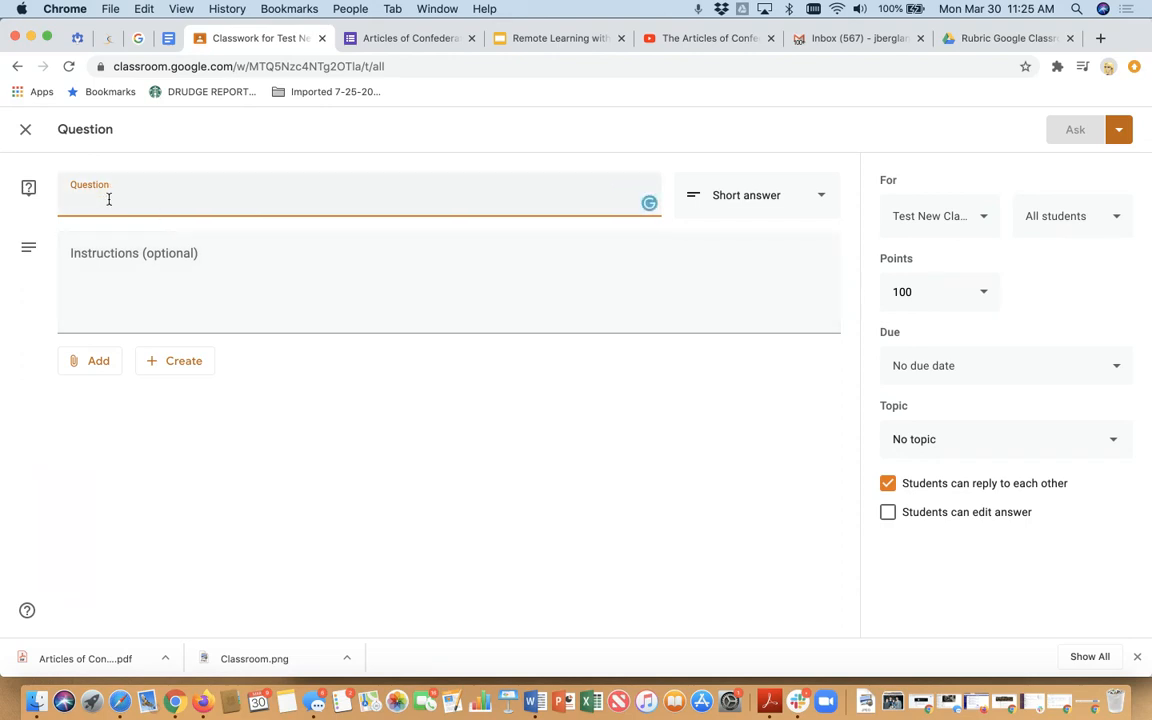
- Attach the YouTube video "The Articles of Confederation - Becoming the United States - Extra History - #1" to the question, using its copied web address
left_click(89, 372)
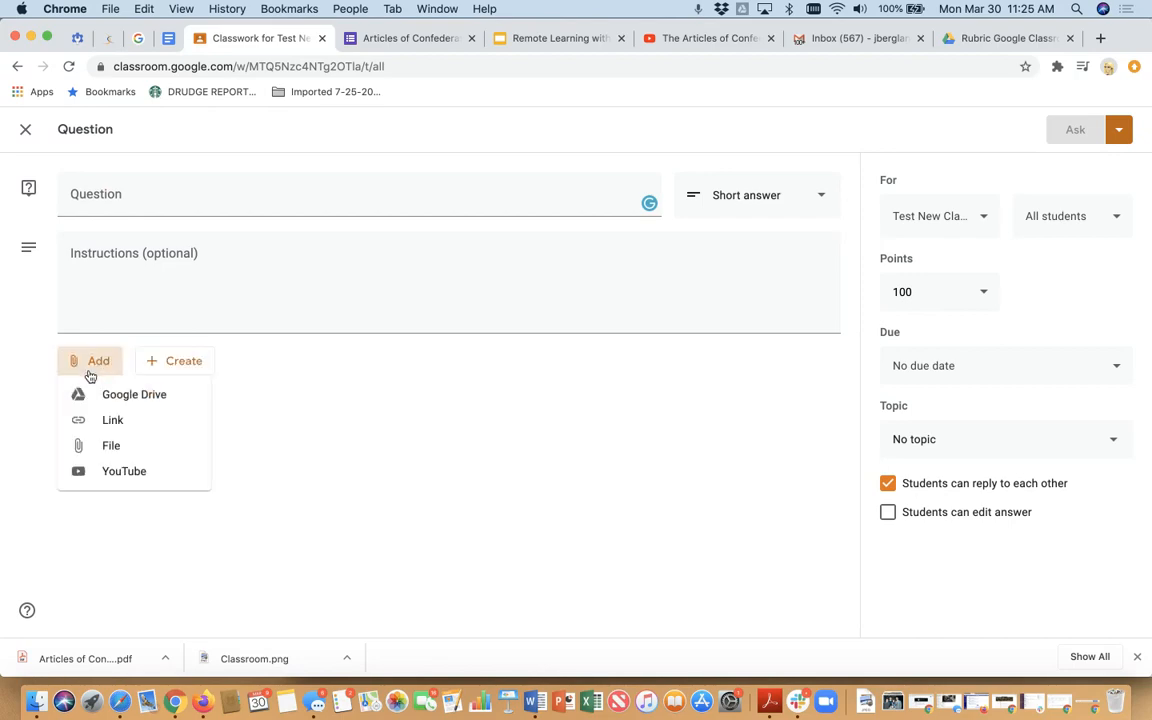
left_click(112, 470)
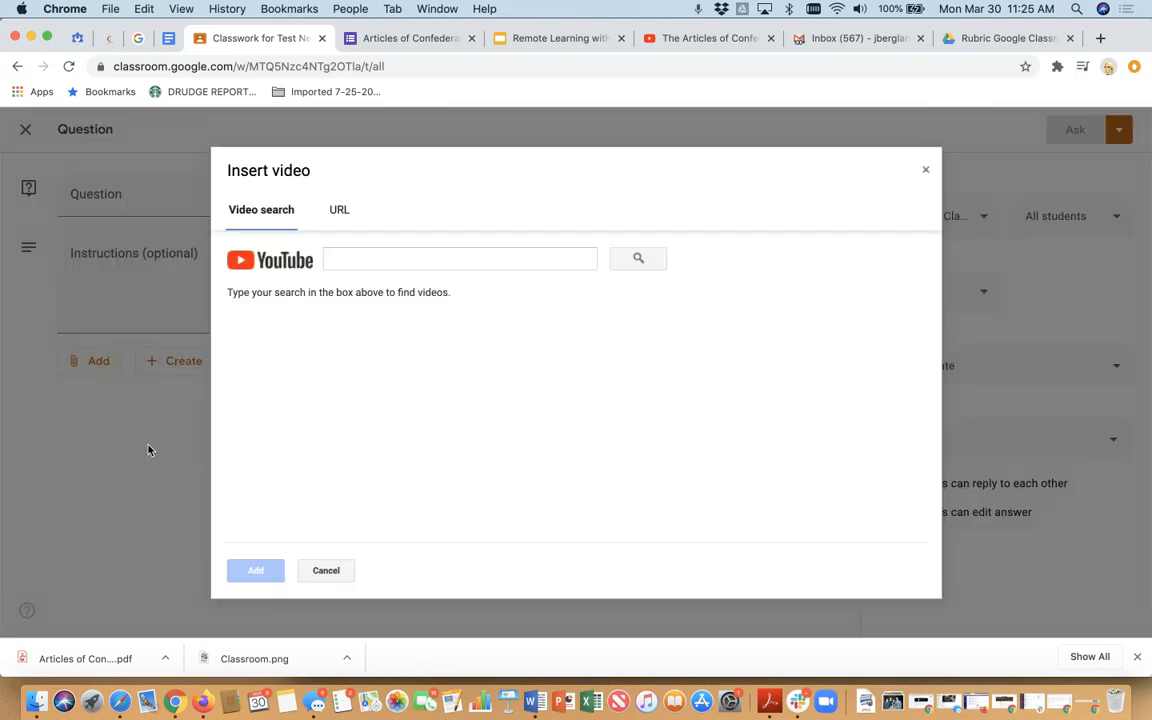
left_click(710, 40)
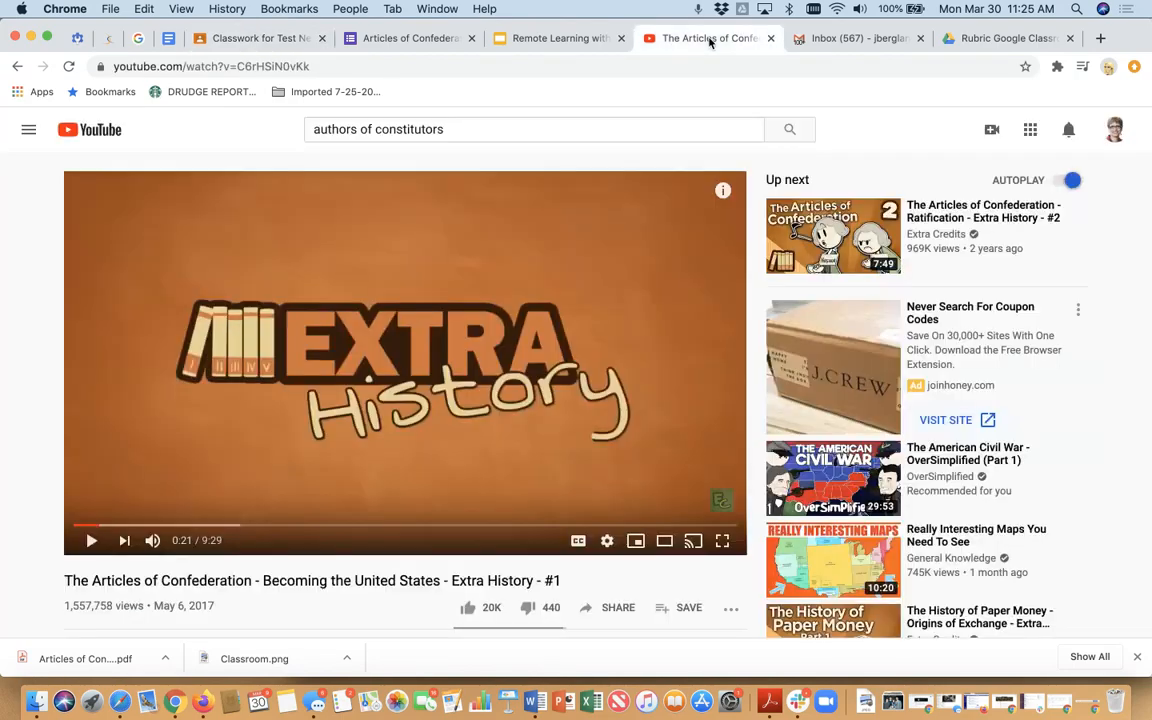
left_click(393, 64)
key("super+c")
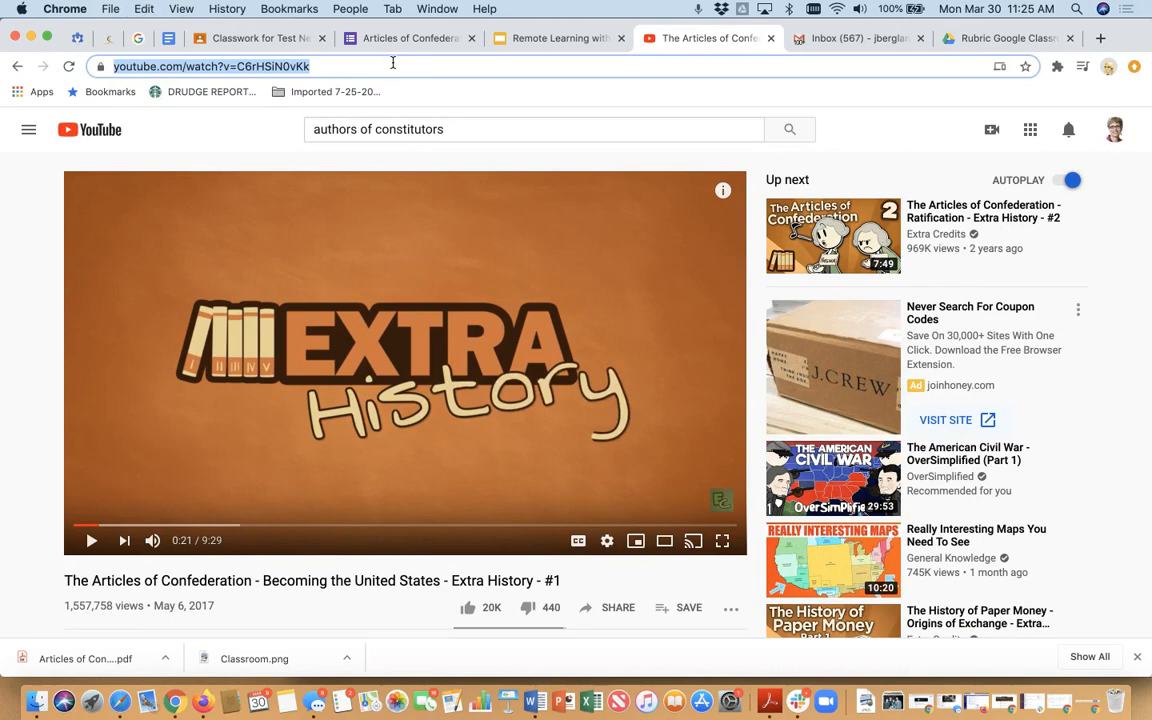
left_click(281, 40)
left_click(342, 257)
key("super+v")
left_click(637, 258)
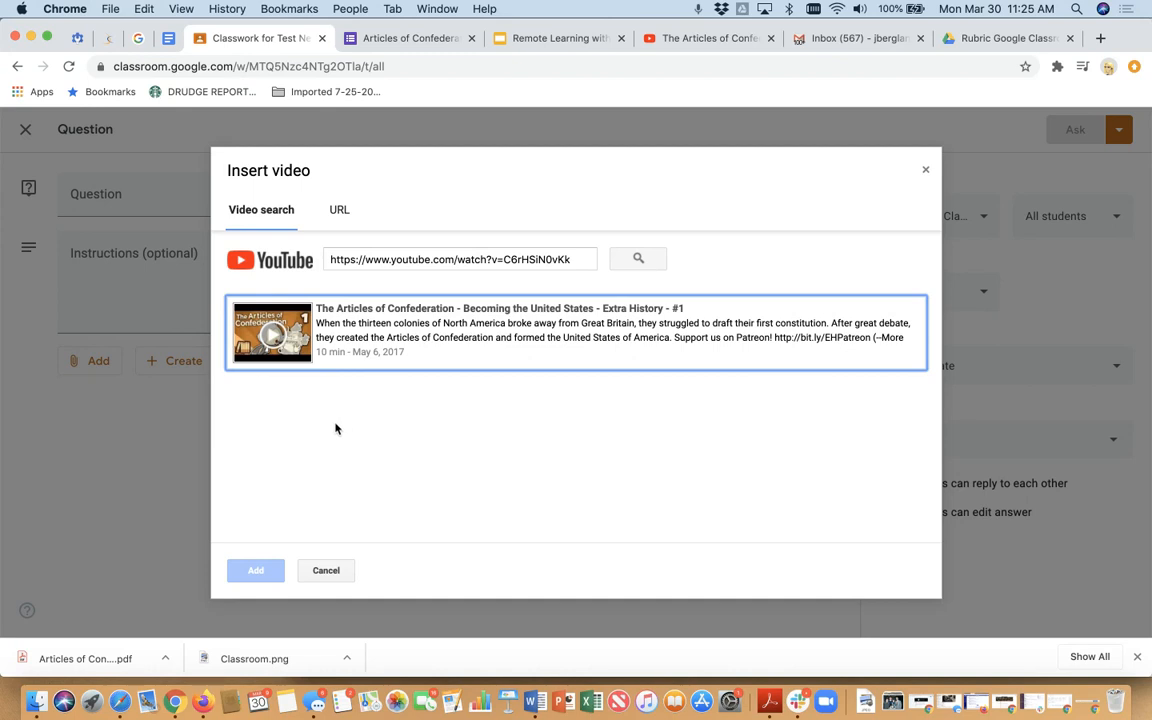
left_click(279, 314)
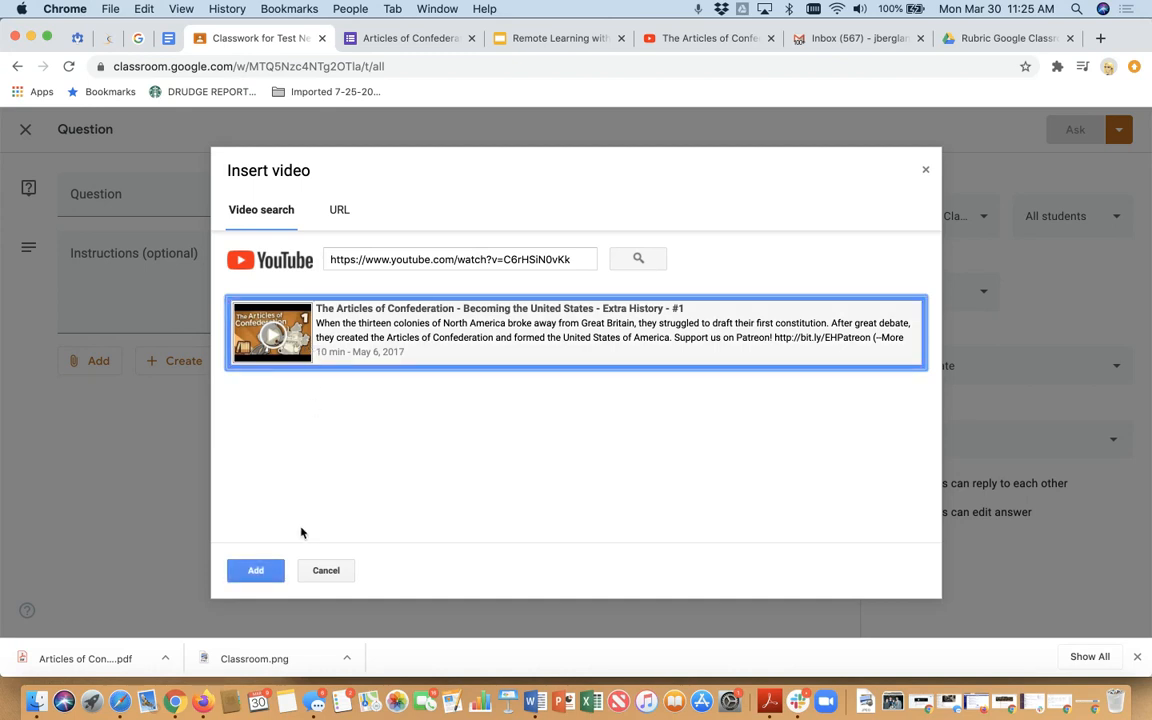
left_click(256, 571)
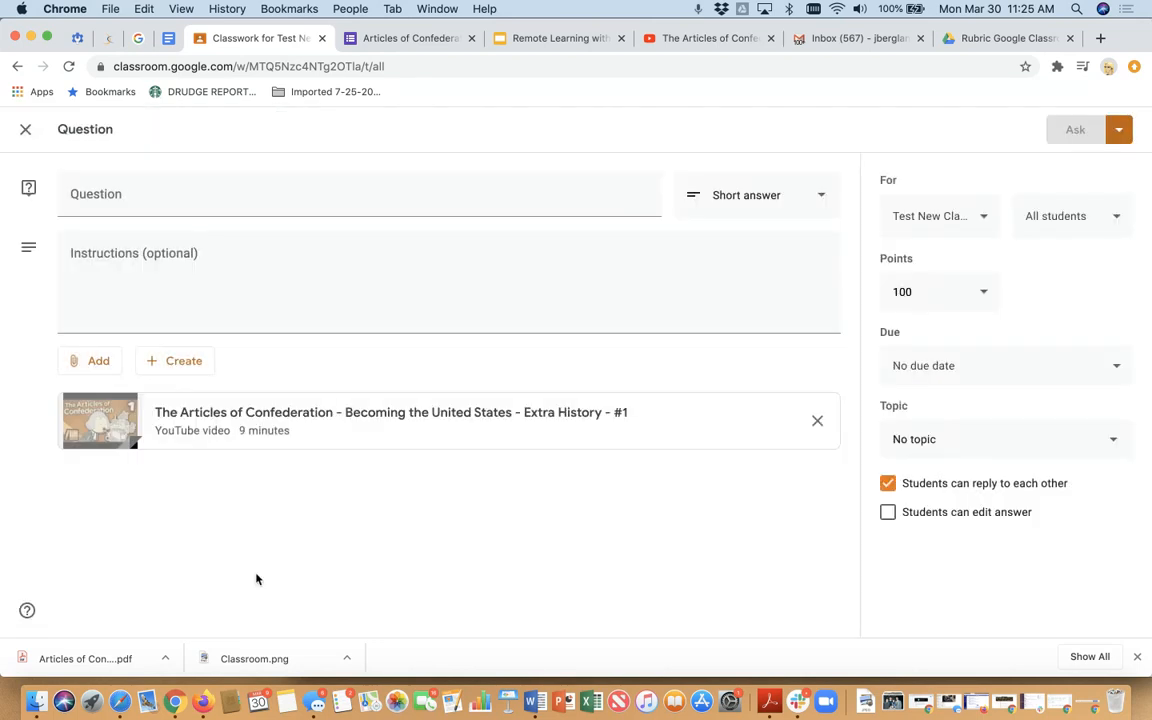
- Enter "How is the AC different than the U.S. Constitution" as the short-answer question
left_click(133, 194)
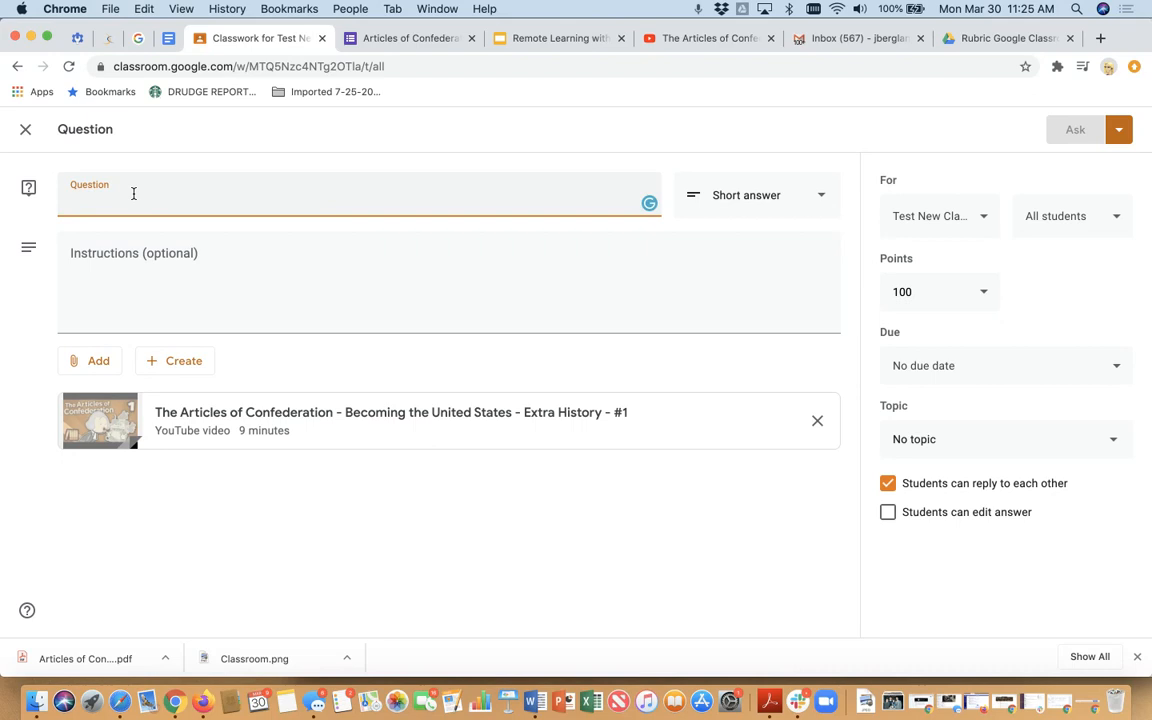
type("H")
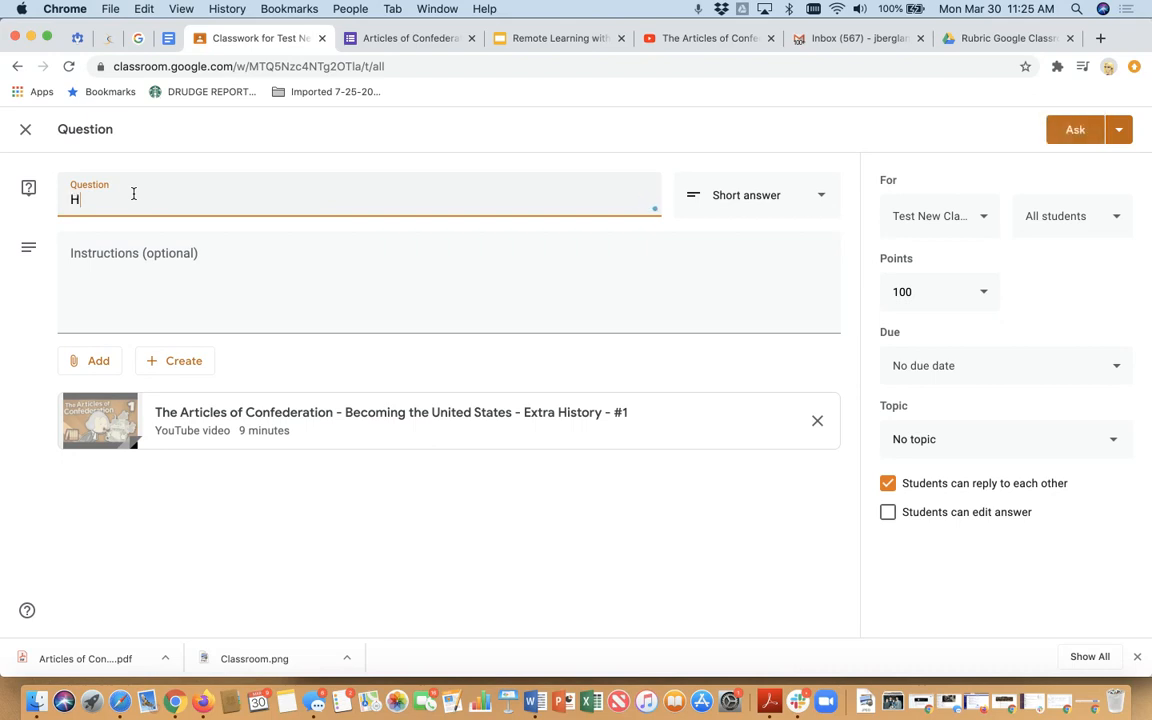
type("ow is the AC different than the ")
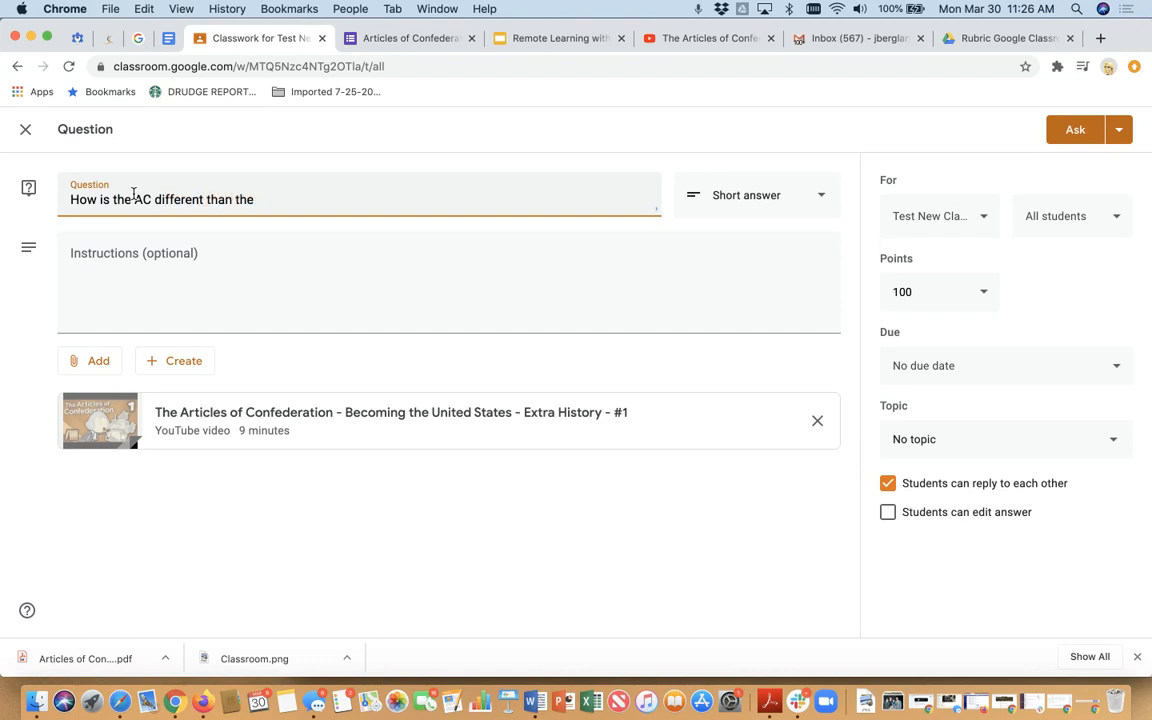
type("U.S. C on")
key("BackSpace")
key("BackSpace")
key("BackSpace")
key("BackSpace")
key("BackSpace")
type("onstitution")
- Write the question's instructions as "Watch this video and the answer the question."
left_click(98, 260)
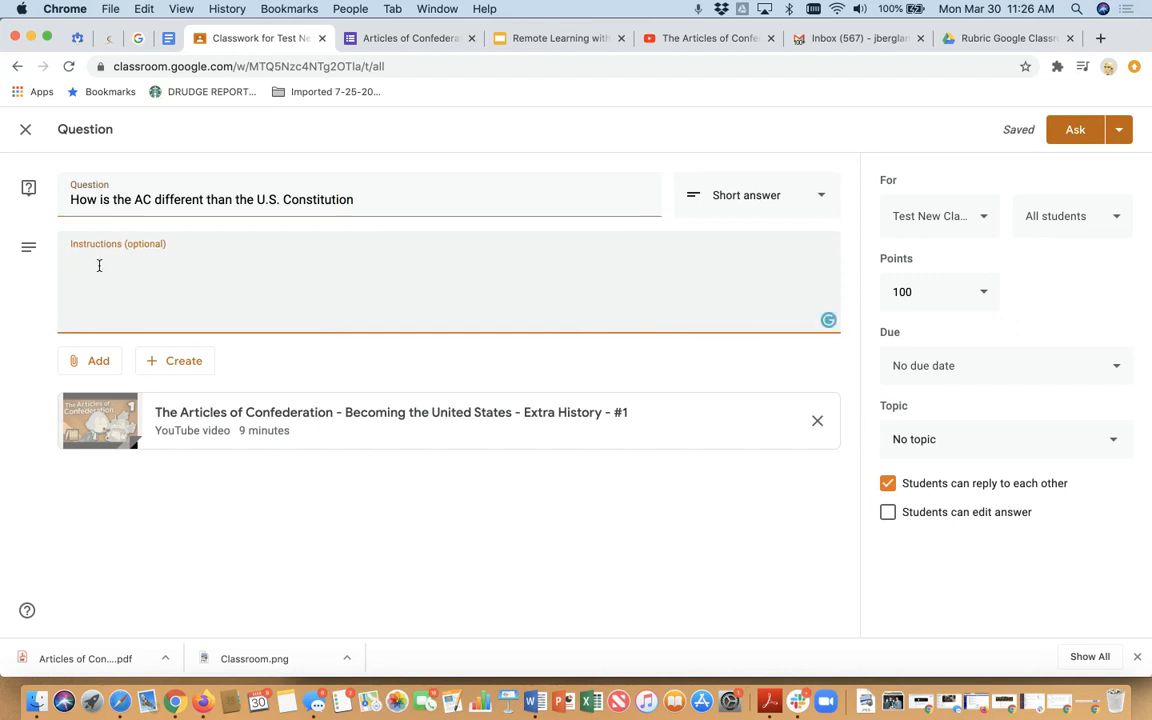
type("Watch this video and the answer the question.")
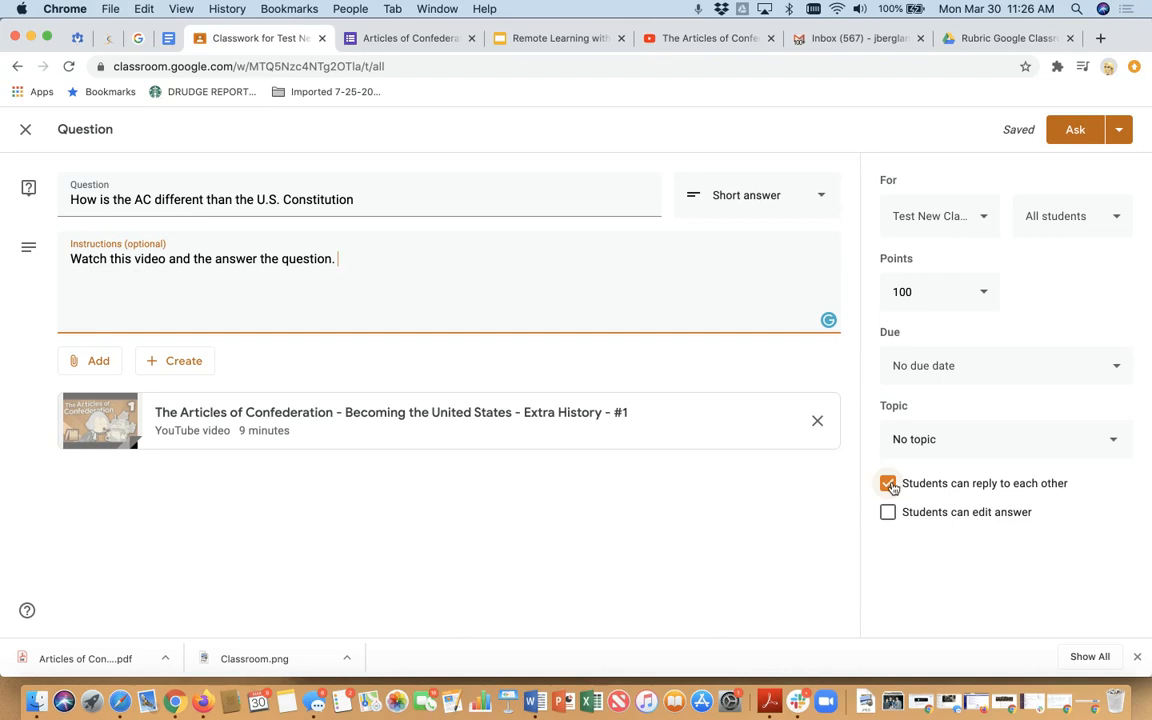
- Disable students replying to each other, and switch the option for students to edit answers on and back off
left_click(888, 484)
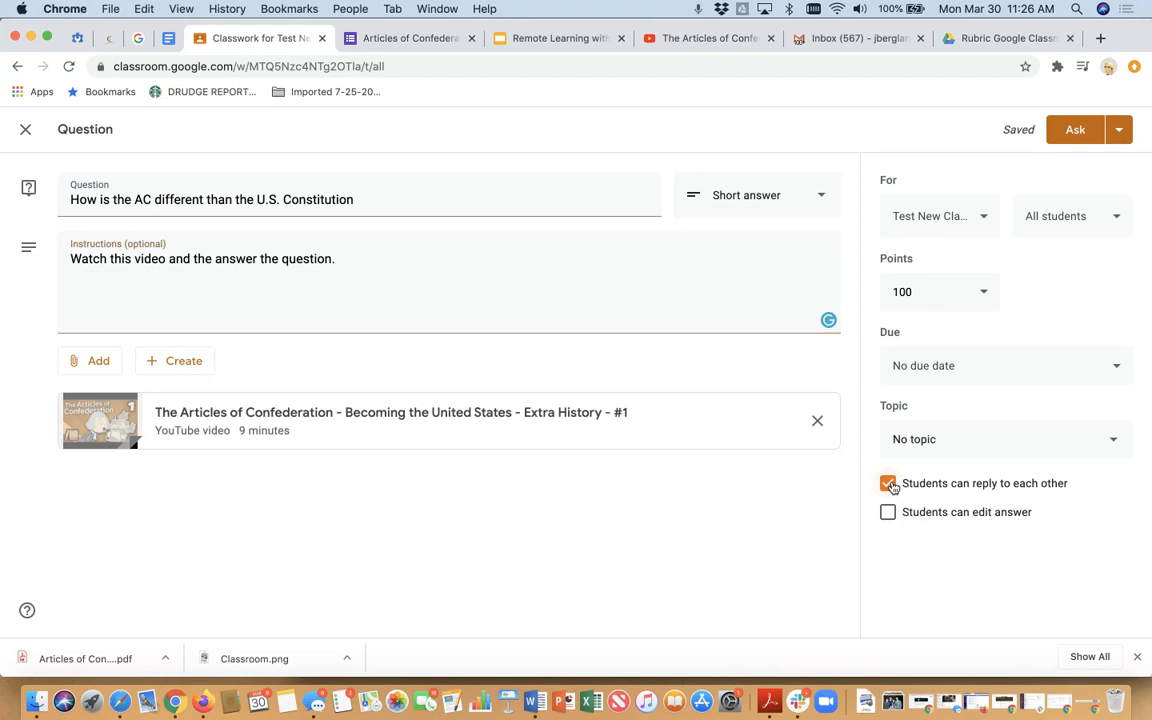
left_click(889, 514)
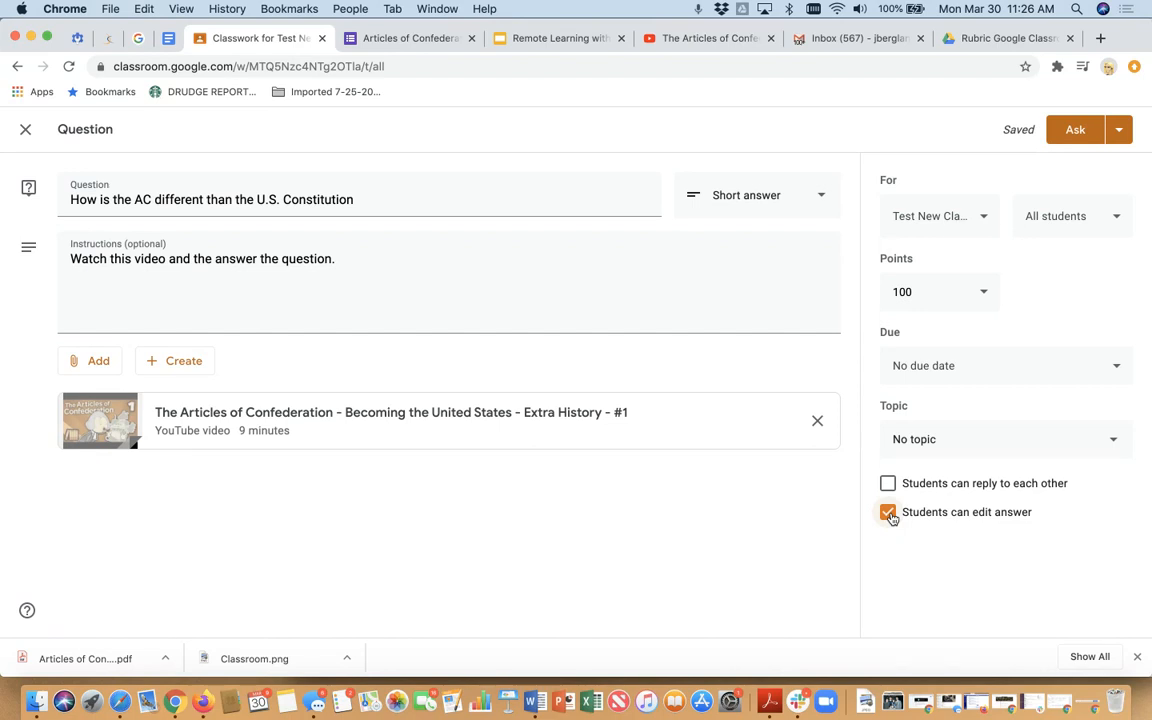
left_click(888, 513)
- File the question under the U.S. Constitution topic and post it to the class
left_click(1120, 129)
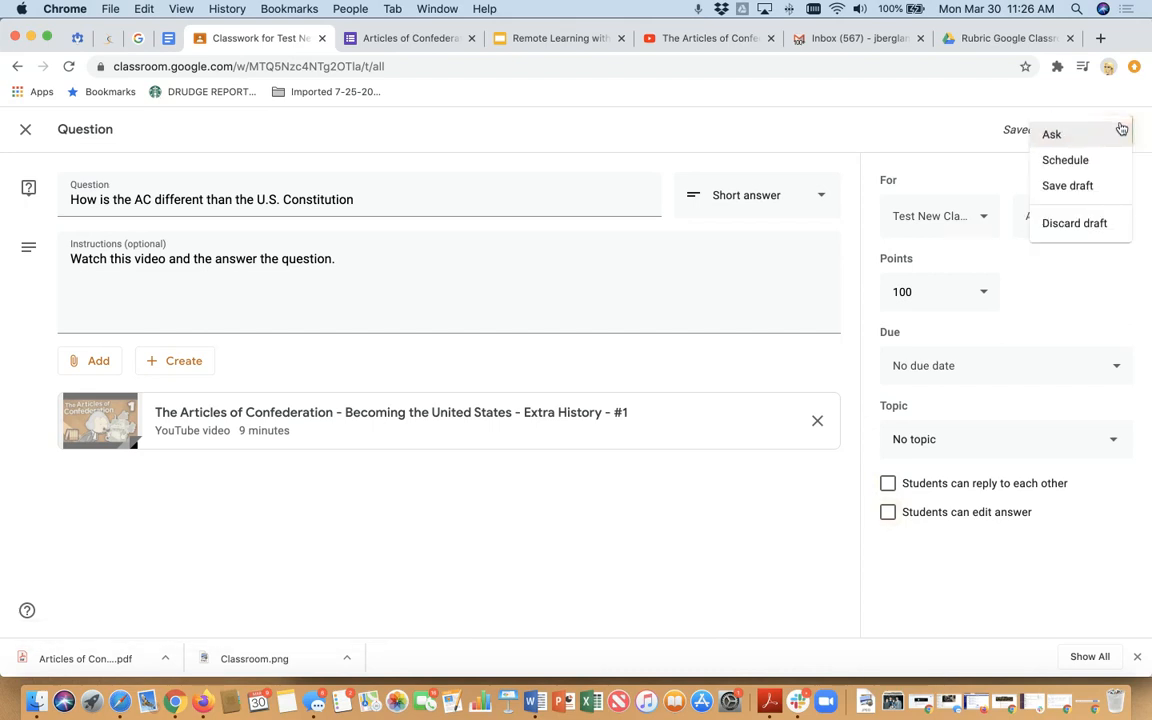
left_click(933, 135)
left_click(941, 445)
left_click(950, 556)
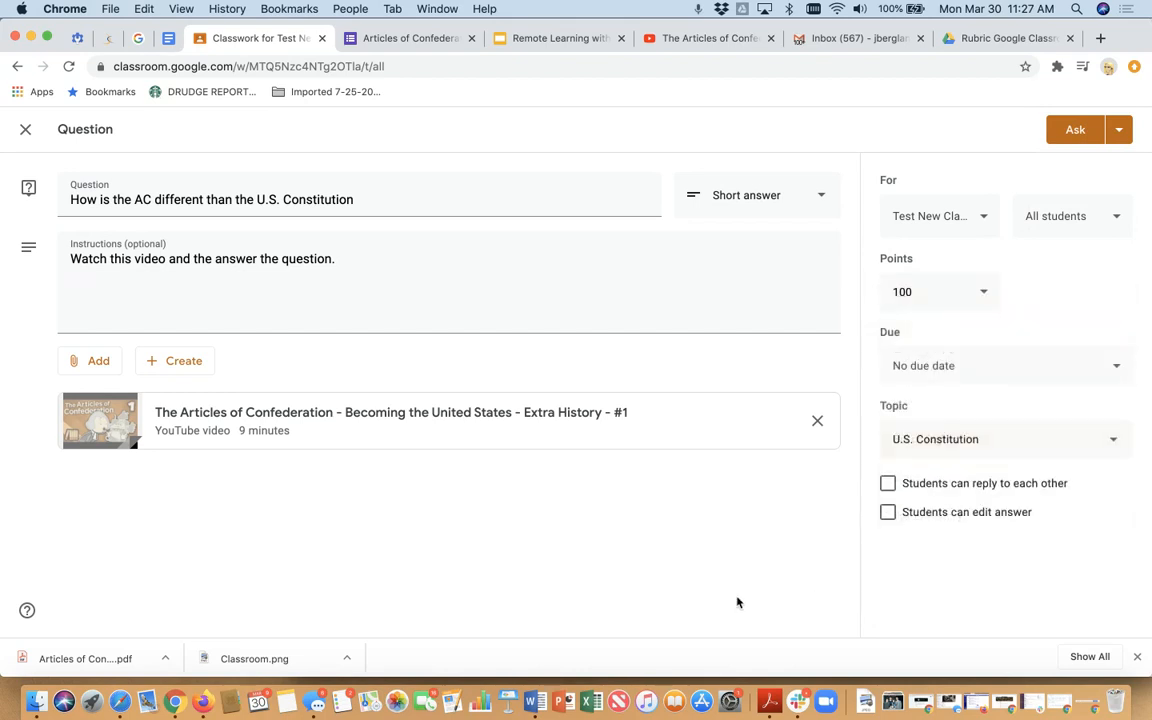
left_click(1071, 134)
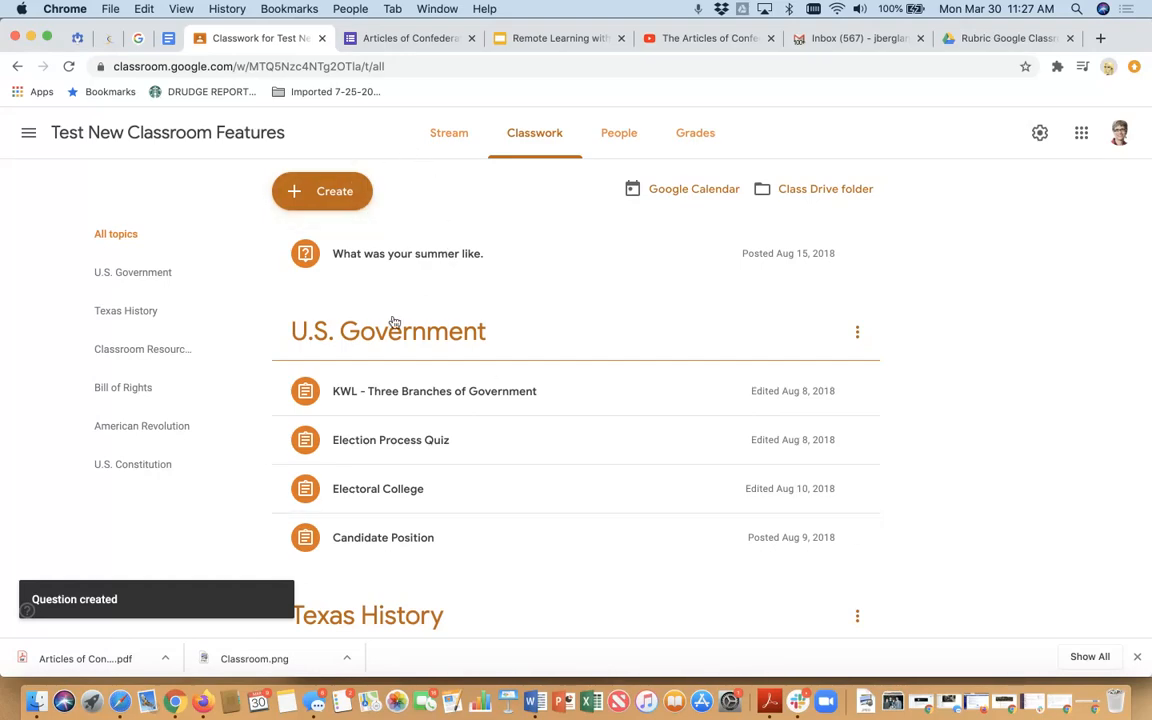
- Review the posted question's student answers and question details under U.S. Constitution, and return to the classwork list
scroll(385, 413, "down", 15)
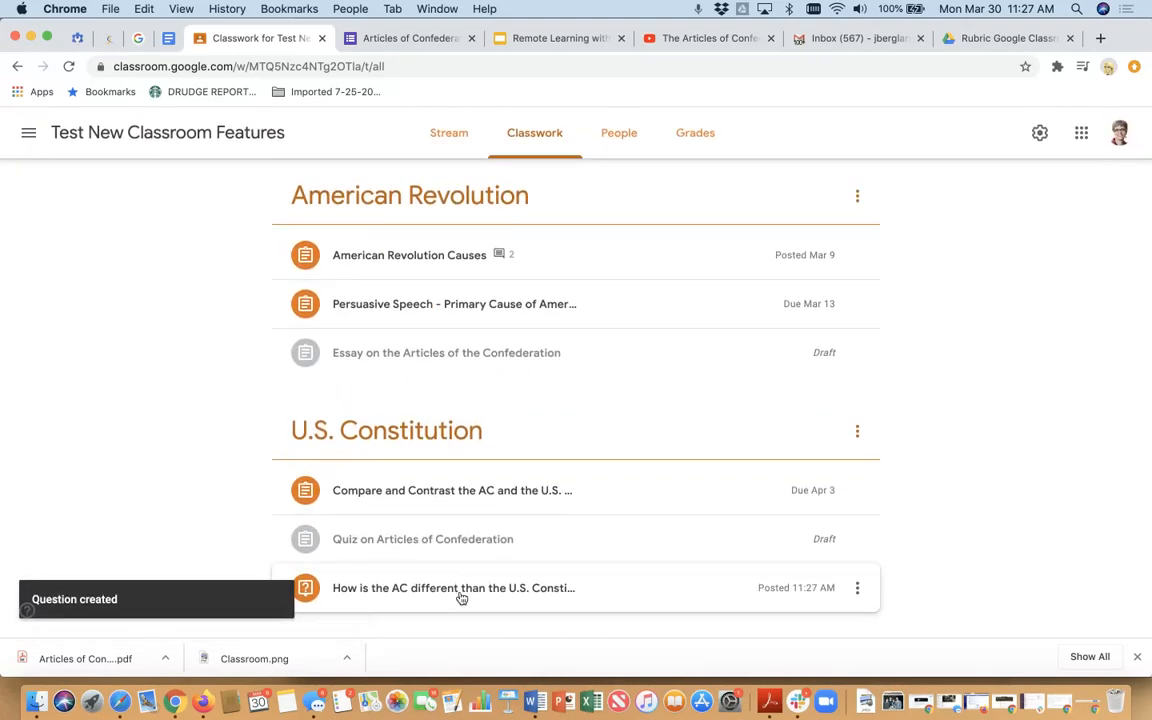
left_click(461, 596)
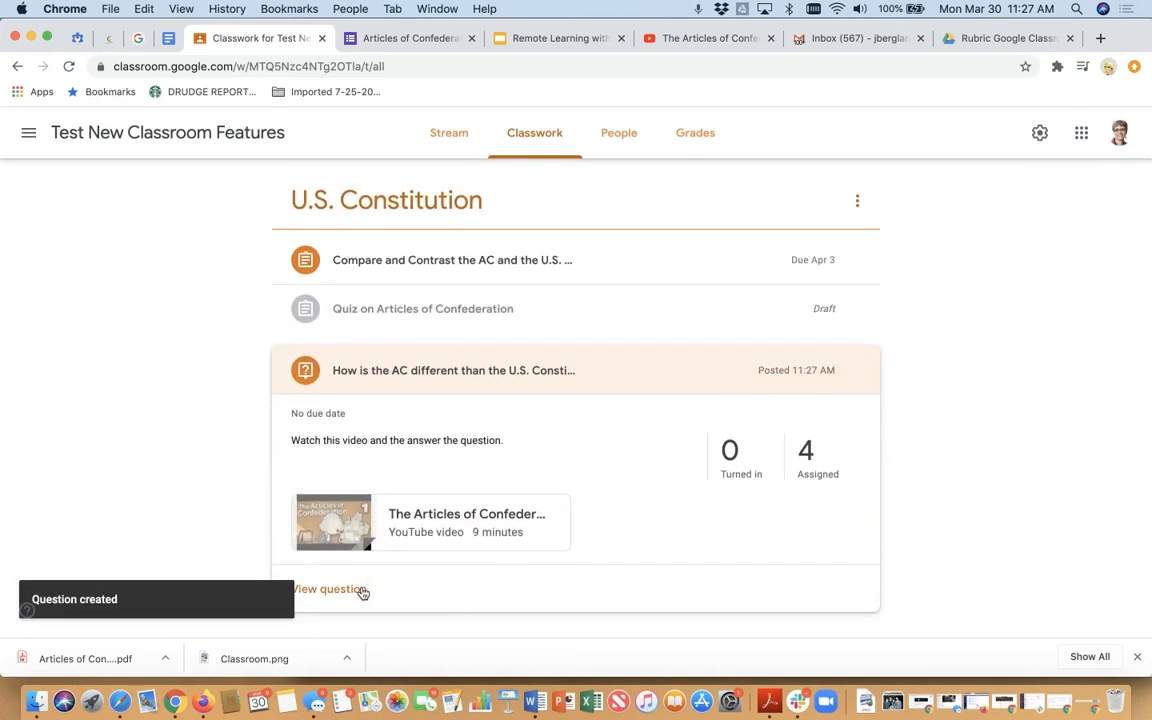
left_click(341, 589)
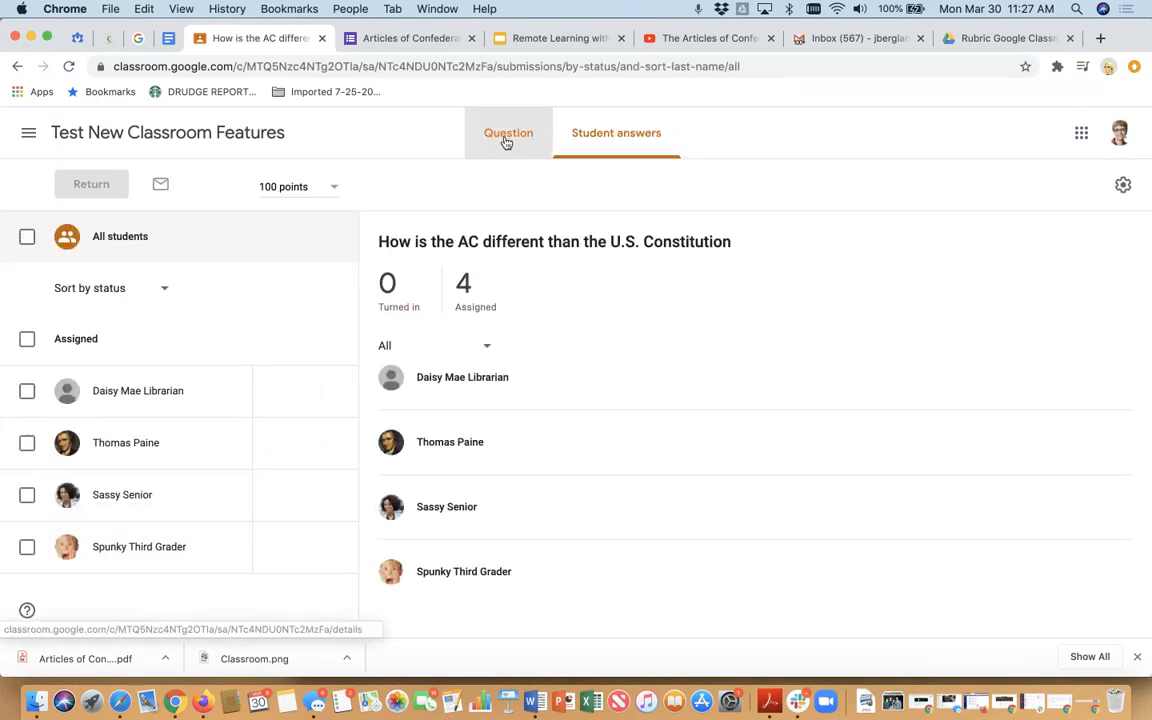
left_click(506, 141)
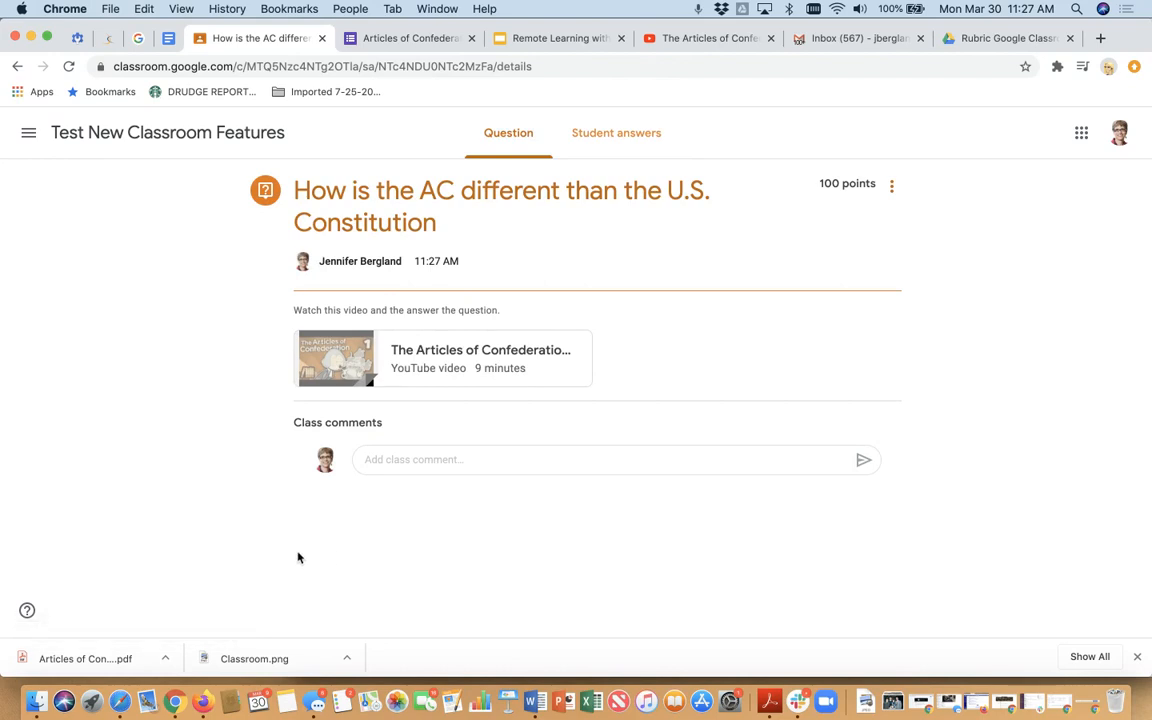
left_click(395, 461)
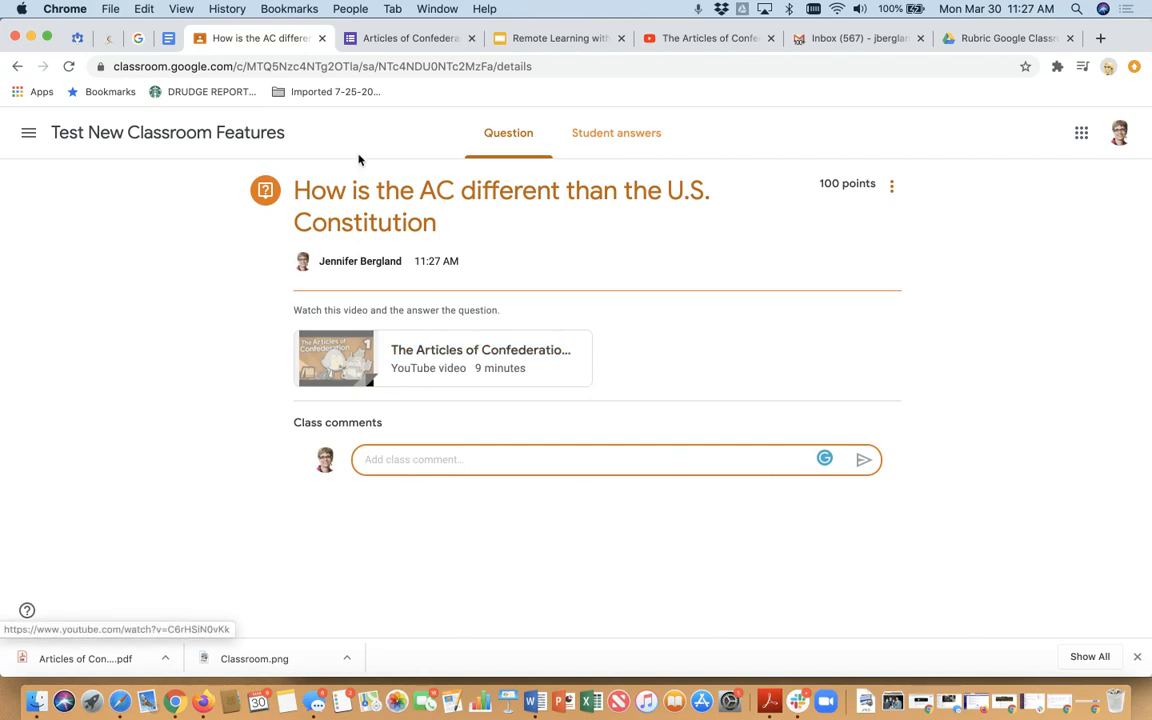
left_click(190, 132)
left_click(548, 144)
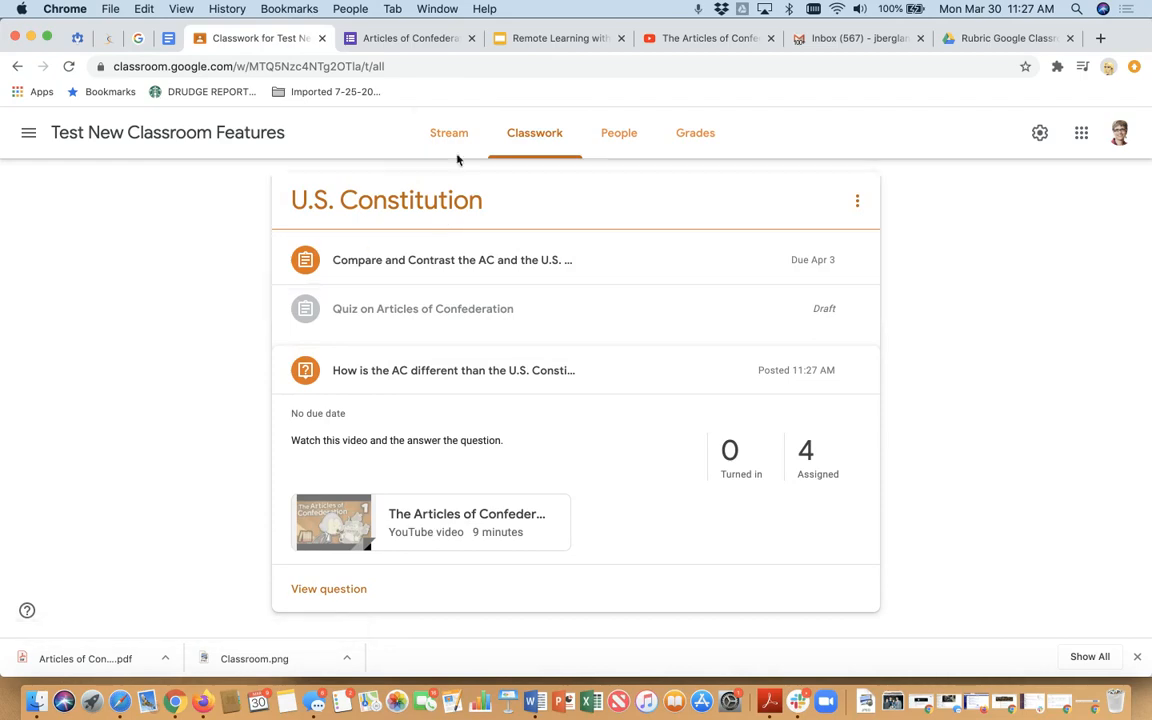
- Create a new material post titled "Articles of Confederation"
scroll(465, 240, "up", 15)
left_click(353, 195)
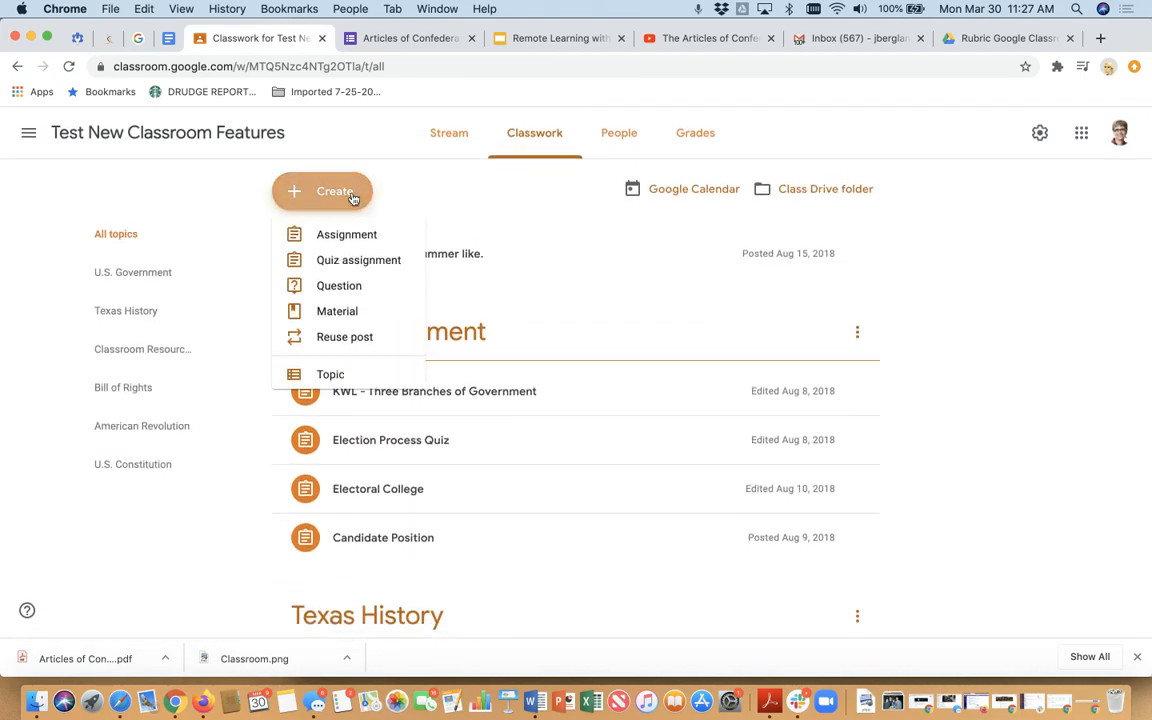
left_click(339, 320)
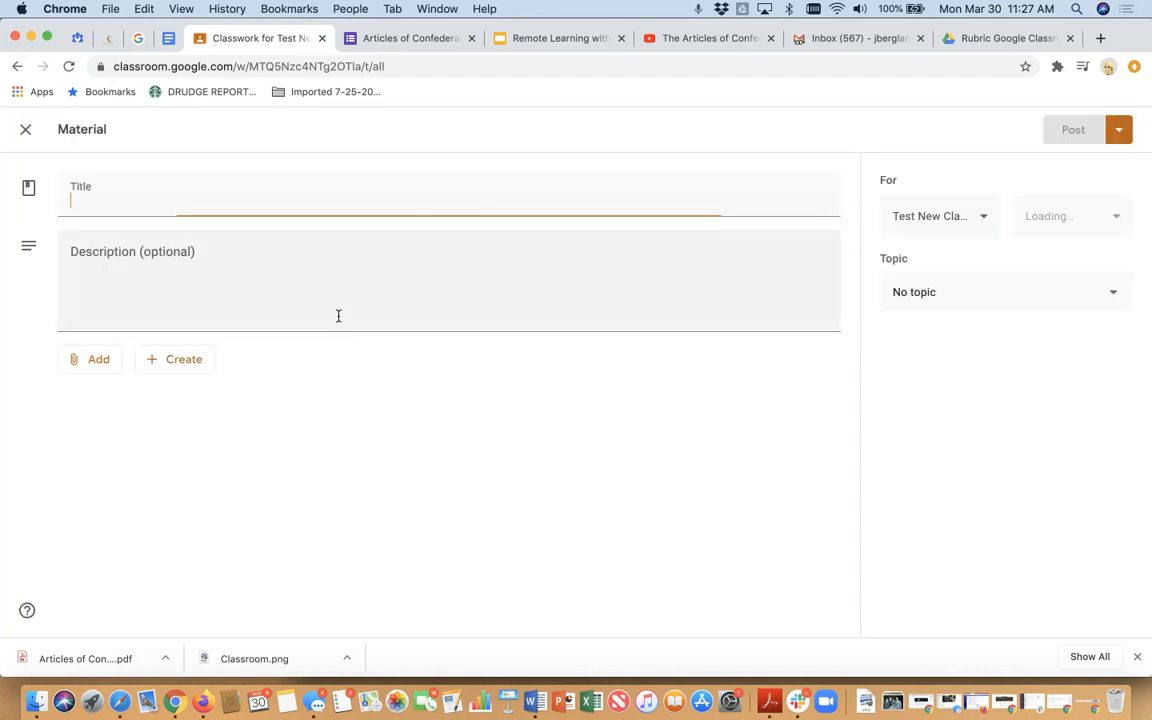
type("ARti")
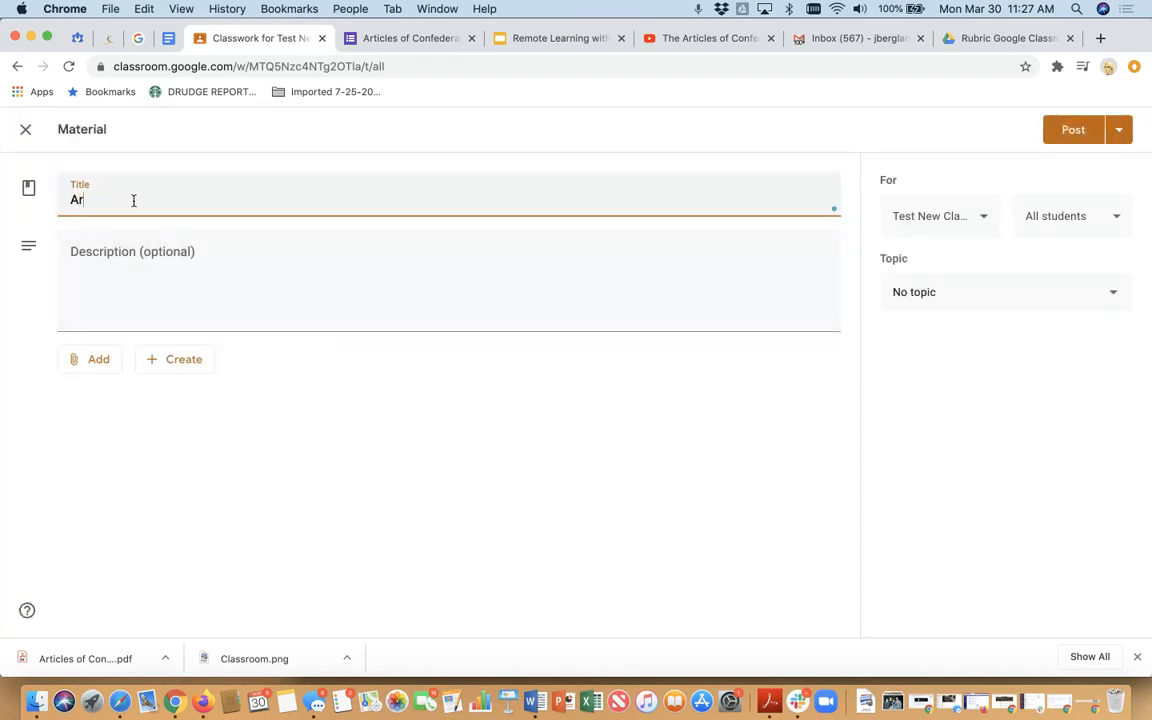
type("cles of Confederation")
- Upload Articles of Confederation.pdf from the desktop and attach it to the material post
left_click(91, 360)
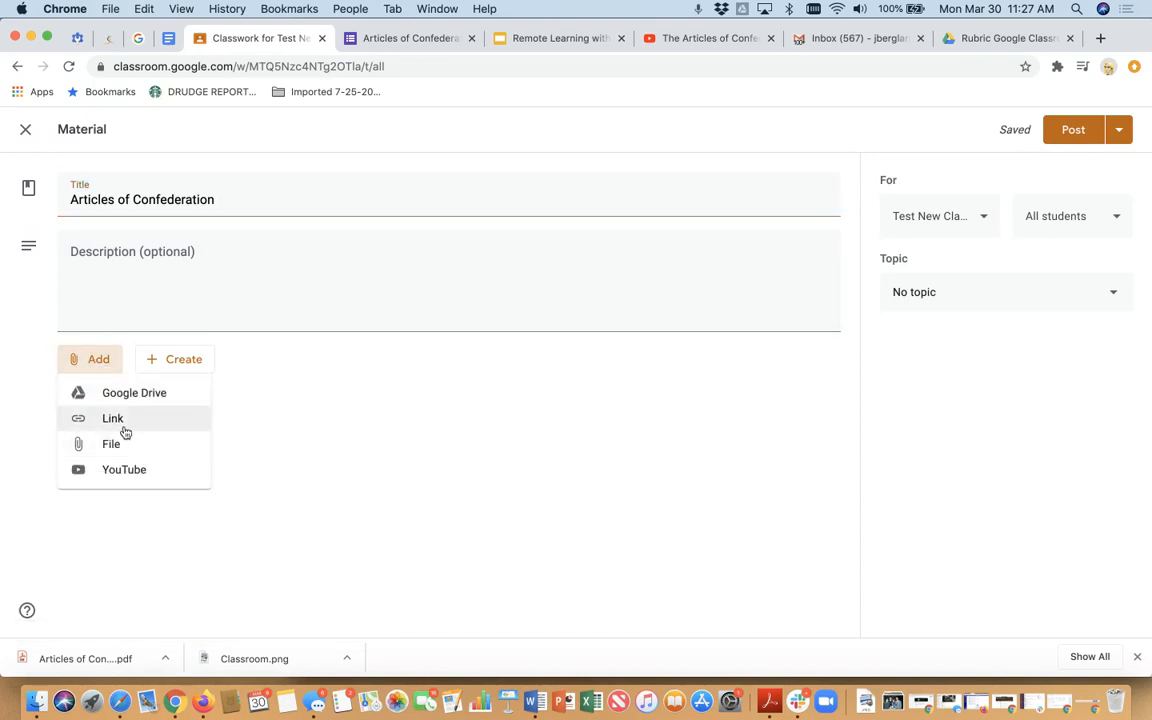
left_click(111, 446)
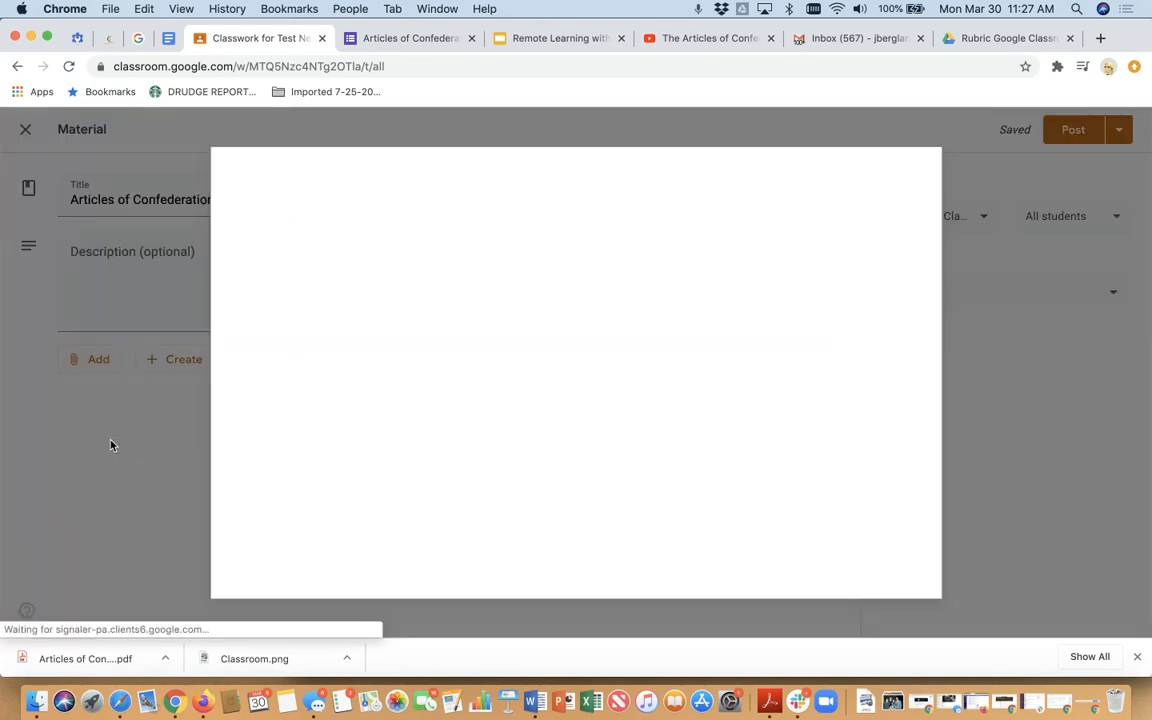
left_click(566, 385)
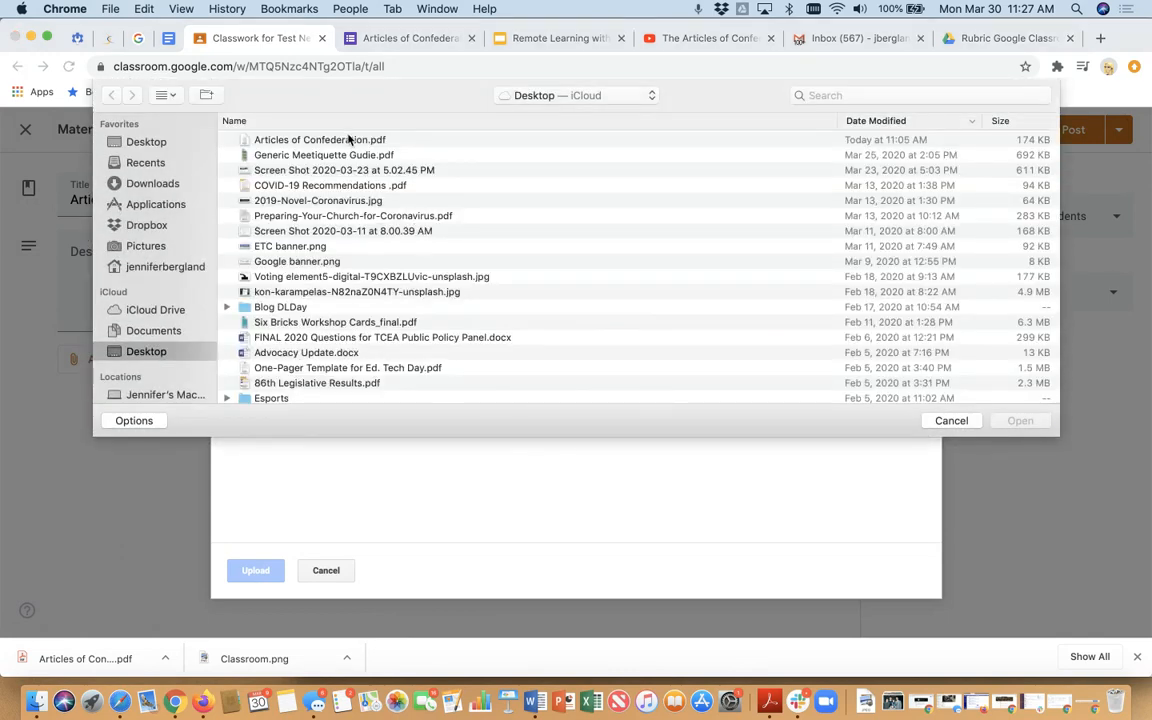
left_click(419, 141)
left_click(1018, 423)
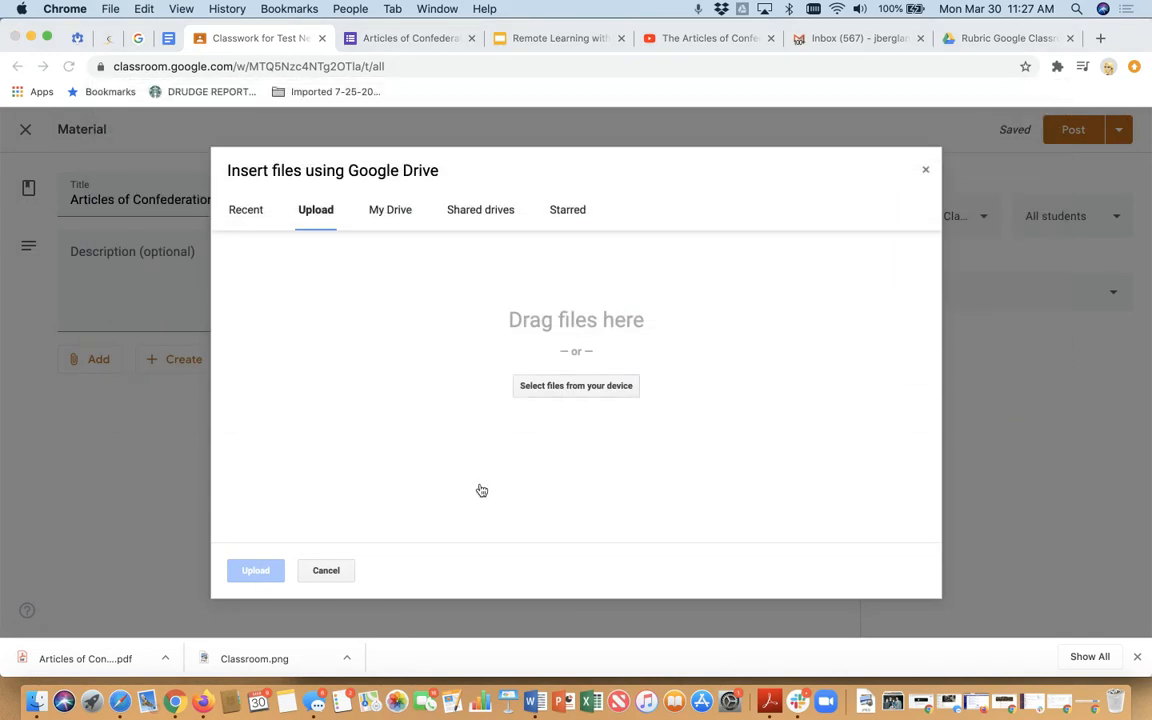
left_click(258, 571)
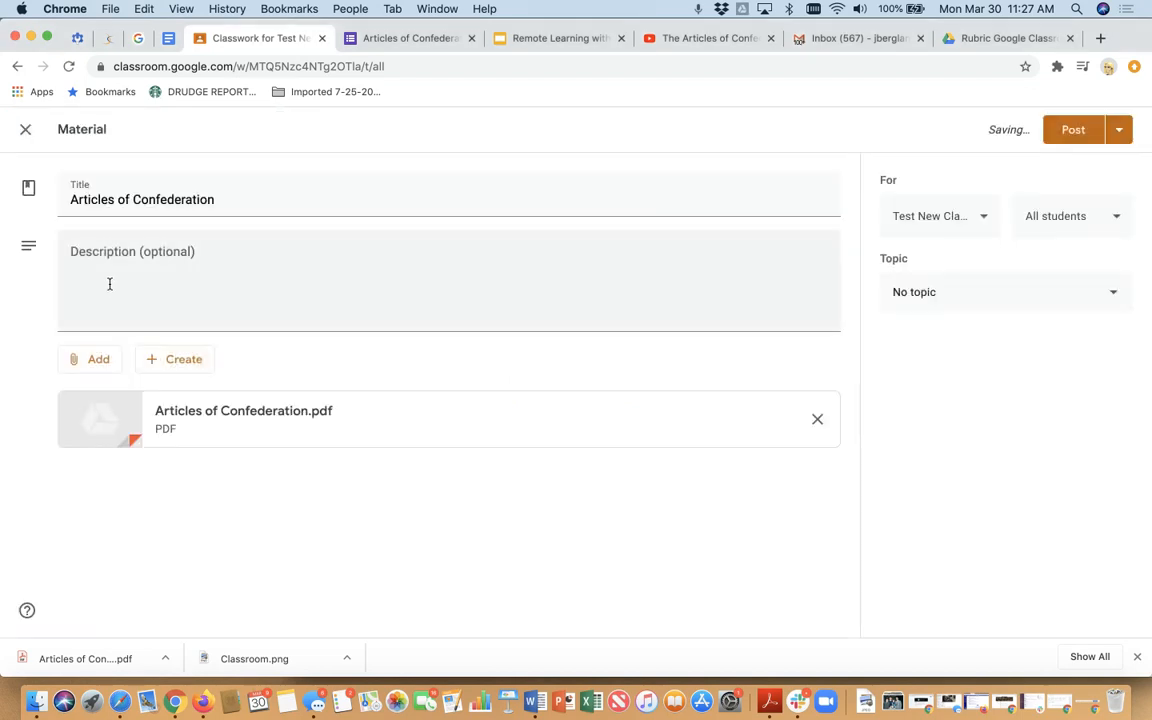
- Describe the Articles of Confederation material with the text "This a copy of the AC for your use."
left_click(110, 256)
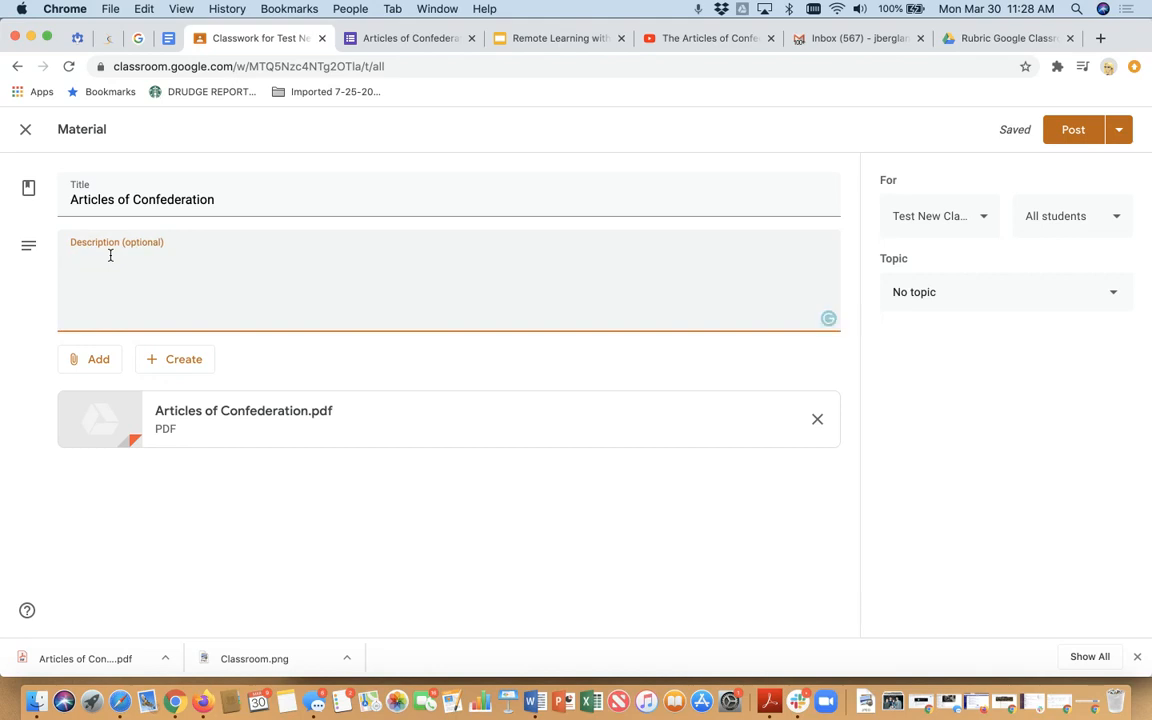
type("Thi s")
key("BackSpace")
key("BackSpace")
key("BackSpace")
type("s a copy of the ")
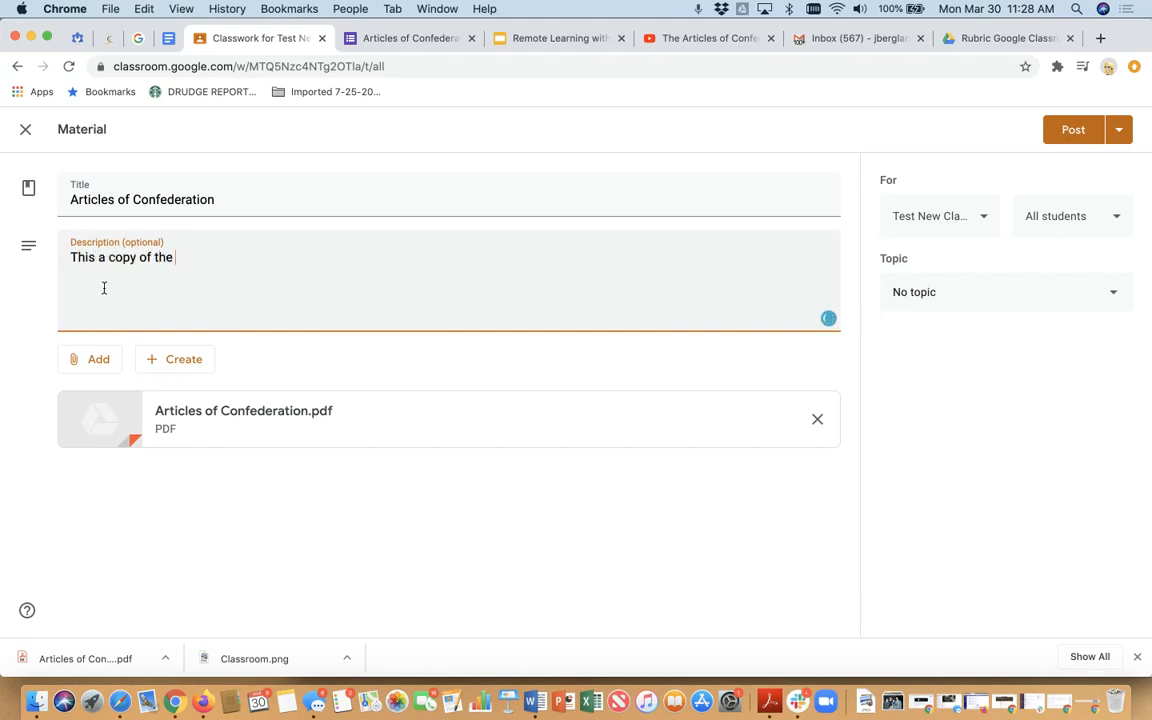
type("AC of for your use.")
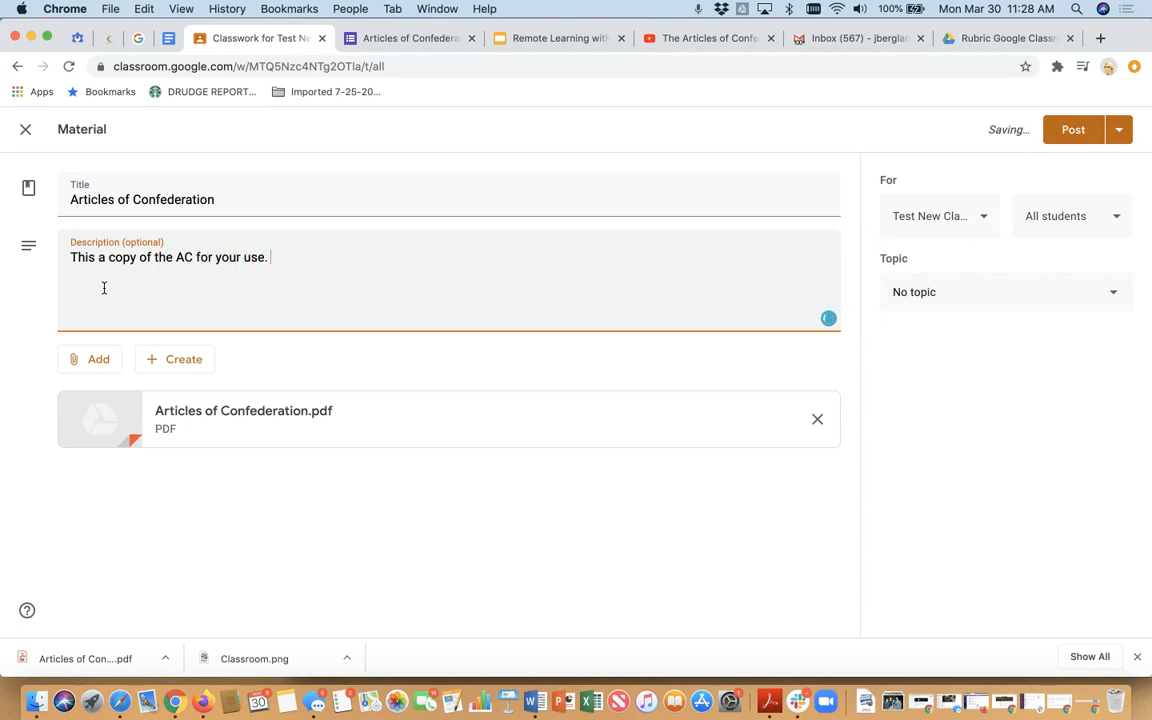
- File the material under the U.S. Constitution topic and post it to the class
left_click(1050, 301)
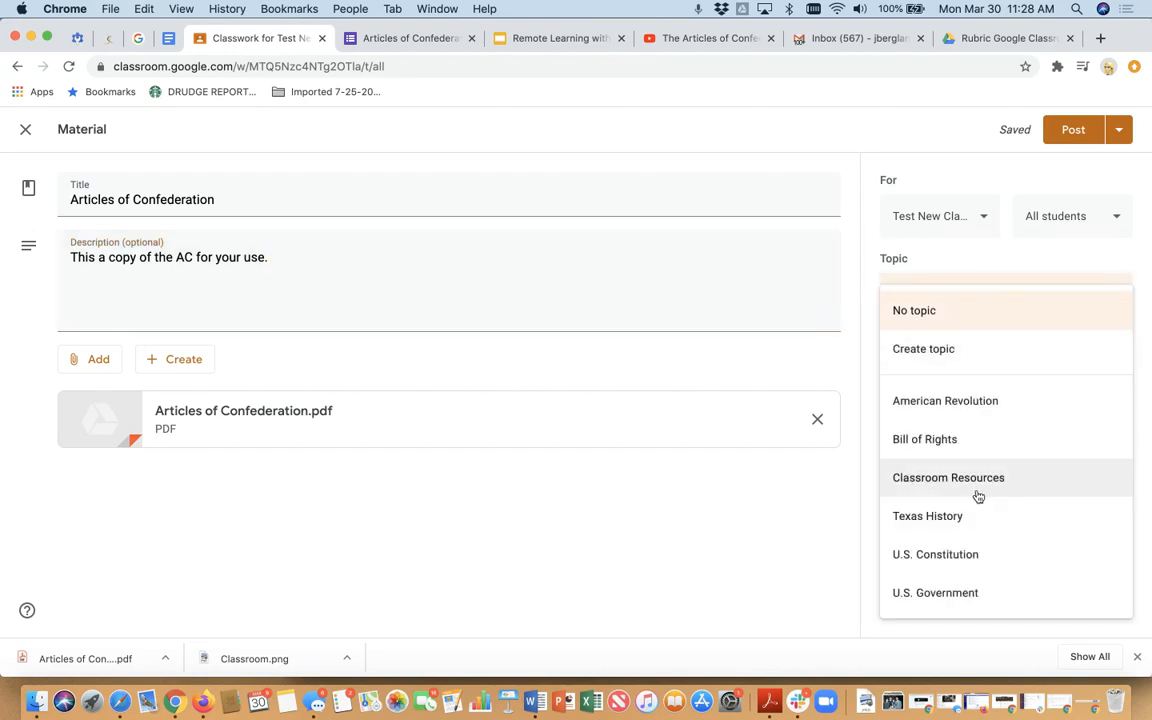
left_click(959, 553)
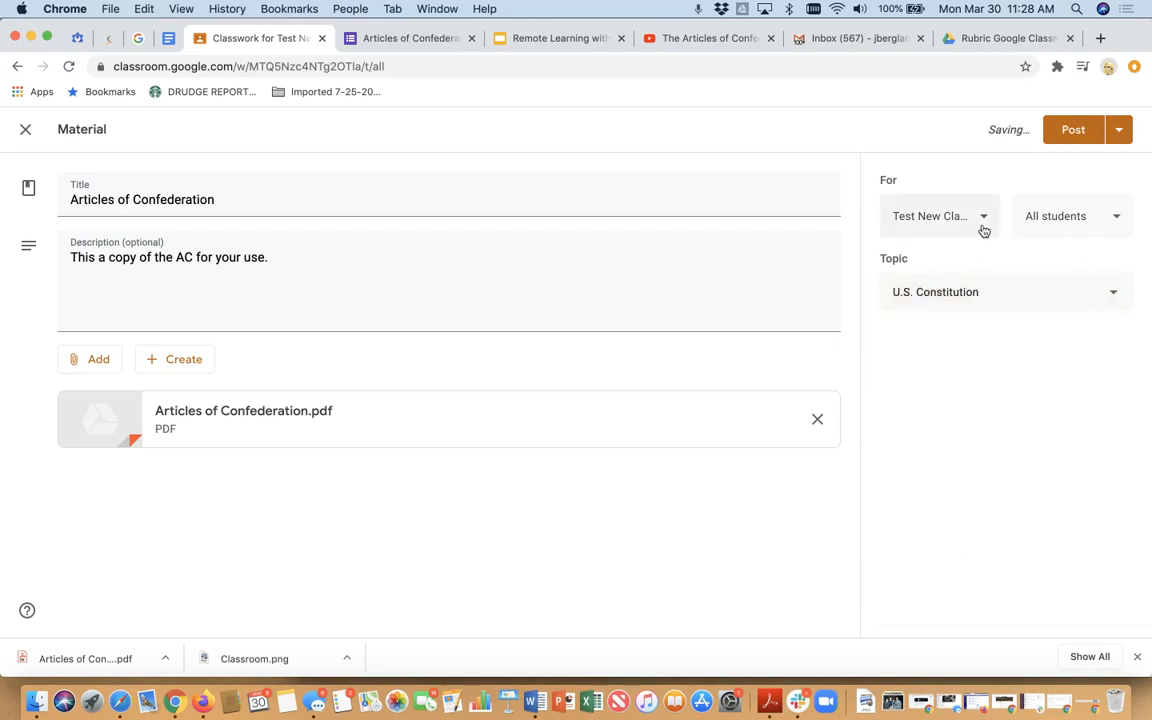
left_click(1071, 135)
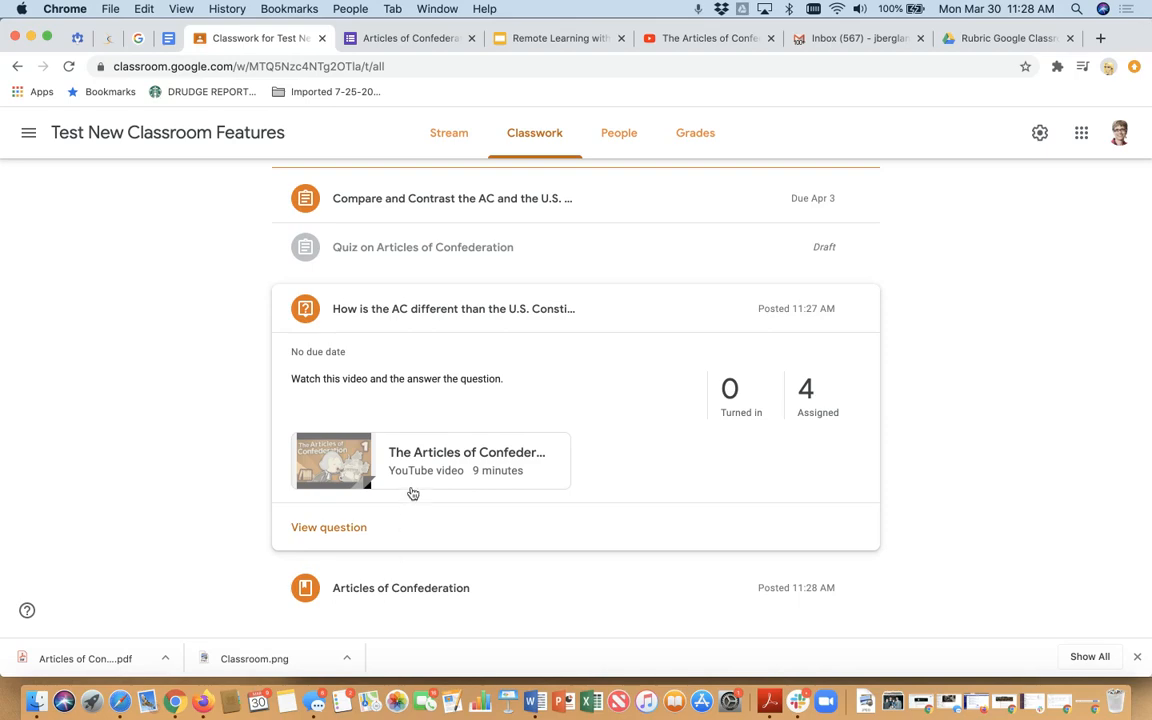
left_click(526, 138)
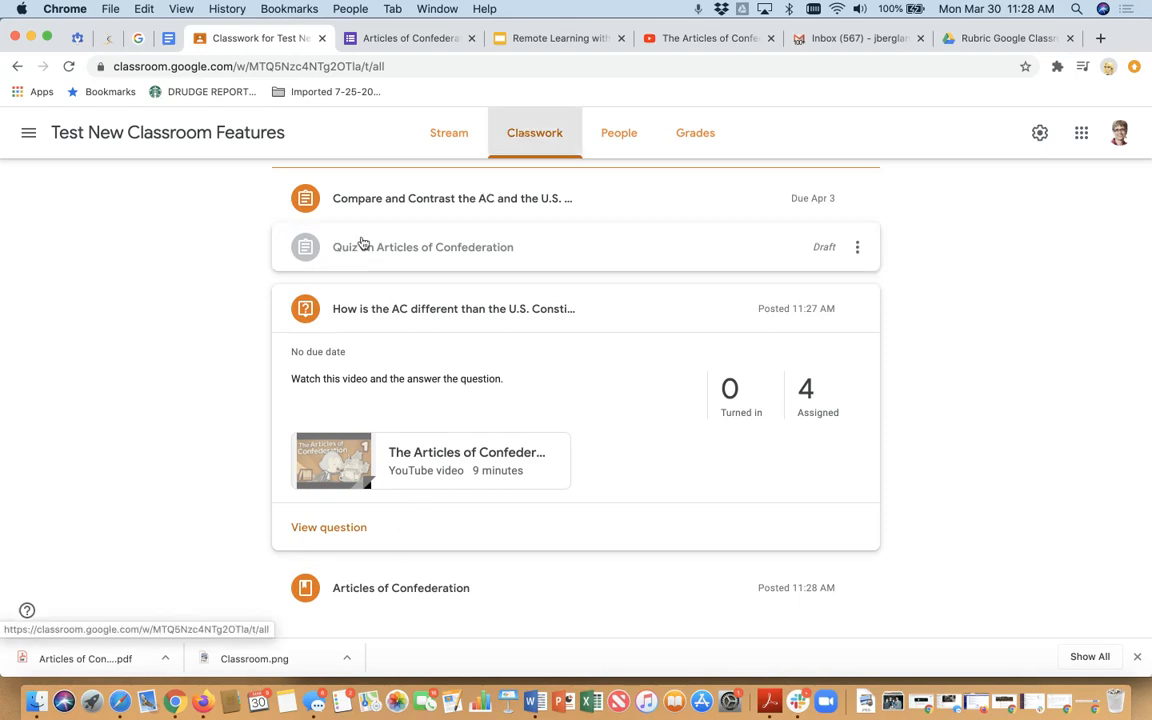
left_click(337, 205)
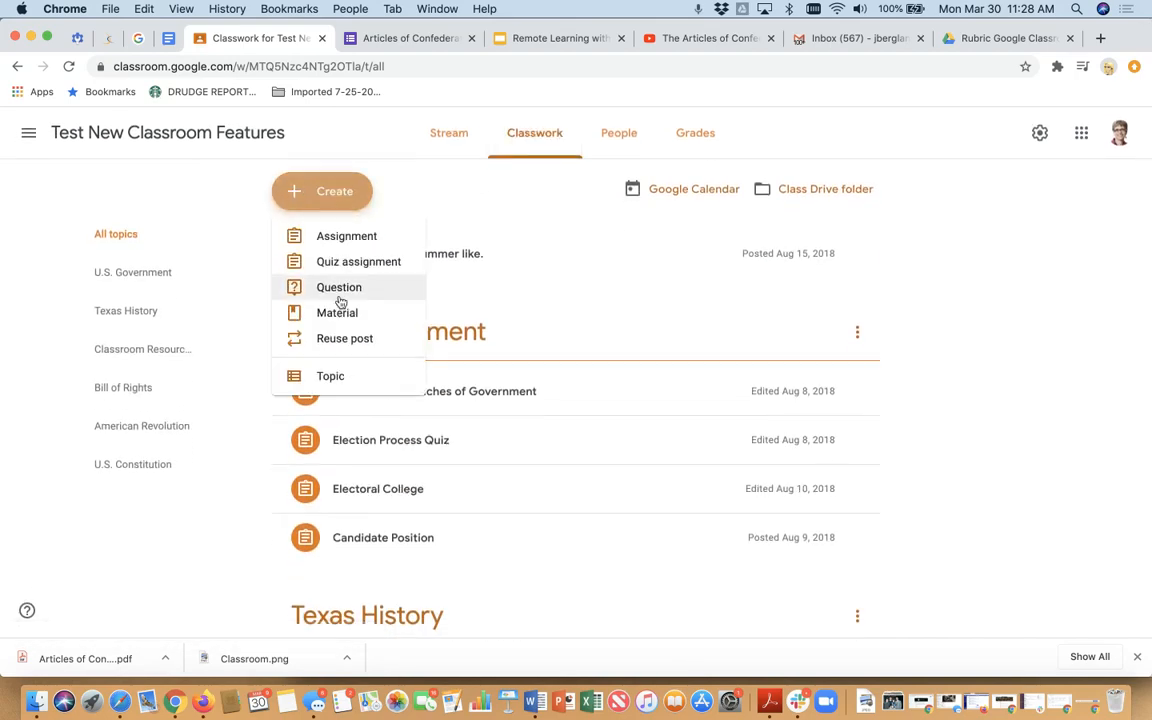
left_click(337, 314)
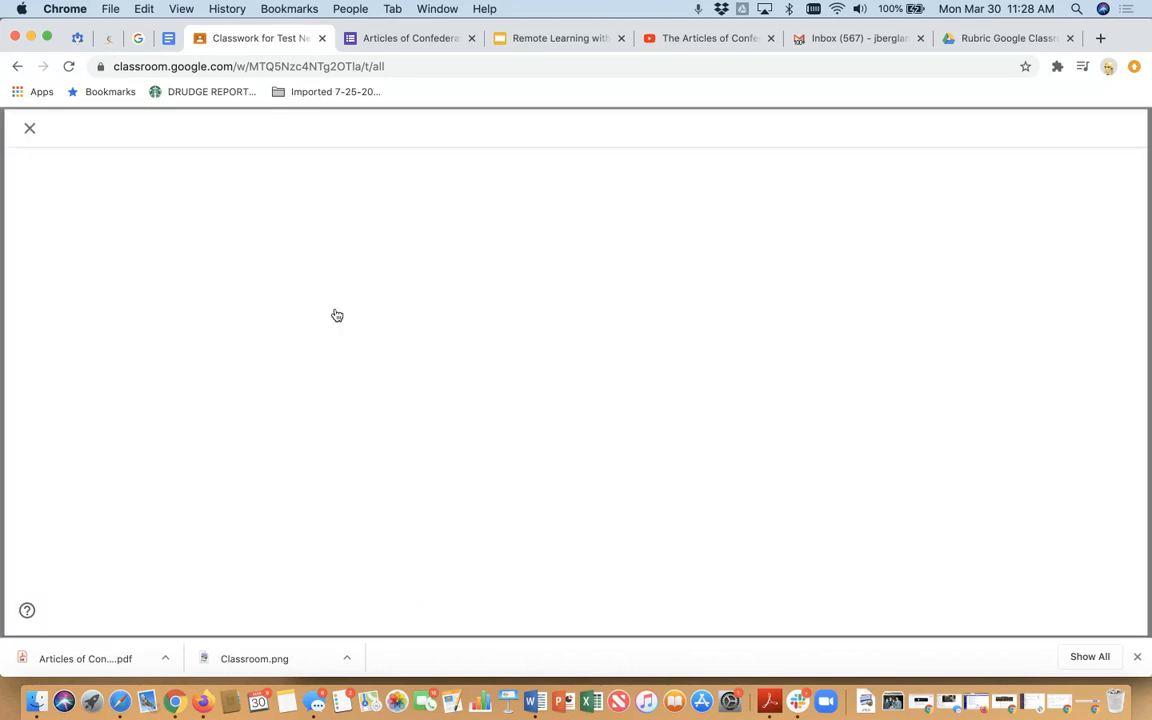
left_click(108, 362)
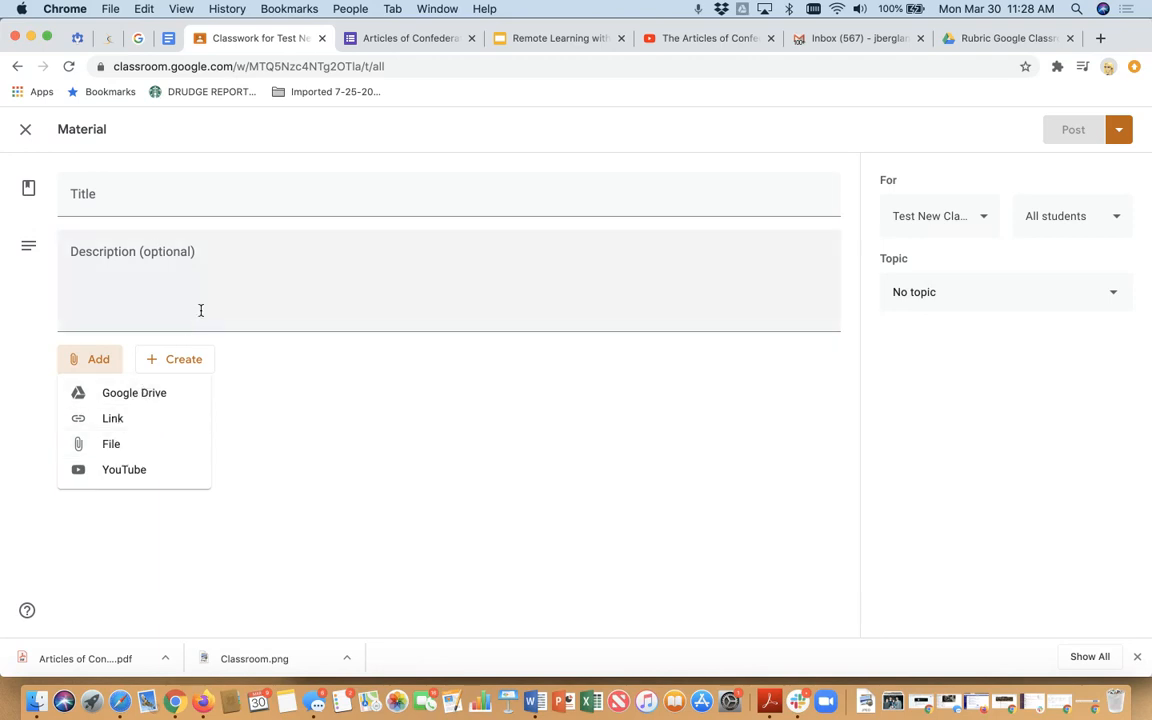
left_click(297, 472)
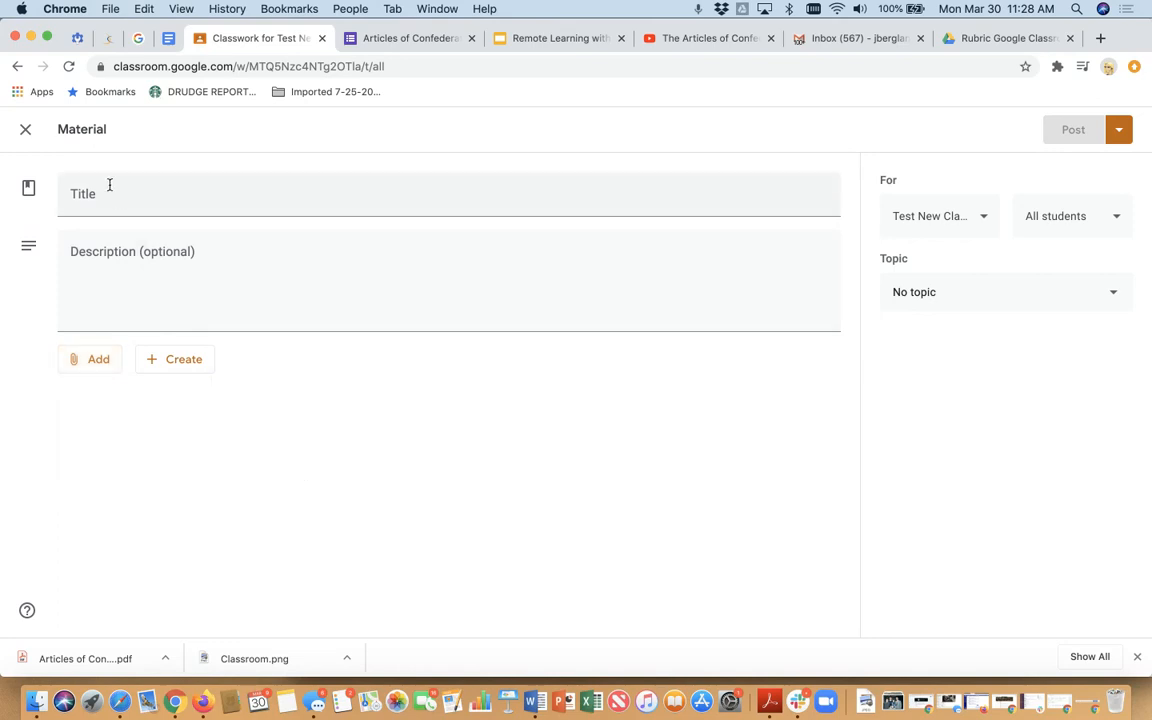
left_click(27, 133)
- Reuse the "Electoral College...What do You Think?" post from TCEA 2017 - Classroom Training with new attachment copies, leaving it as an unassigned draft
left_click(325, 193)
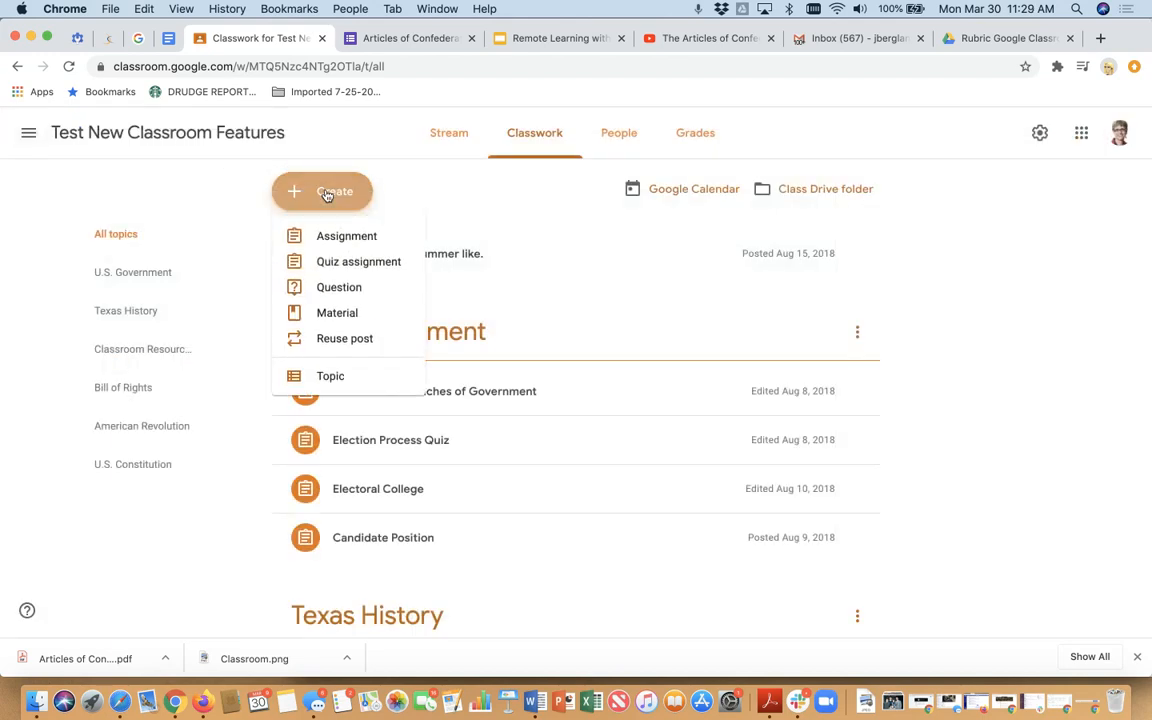
left_click(338, 341)
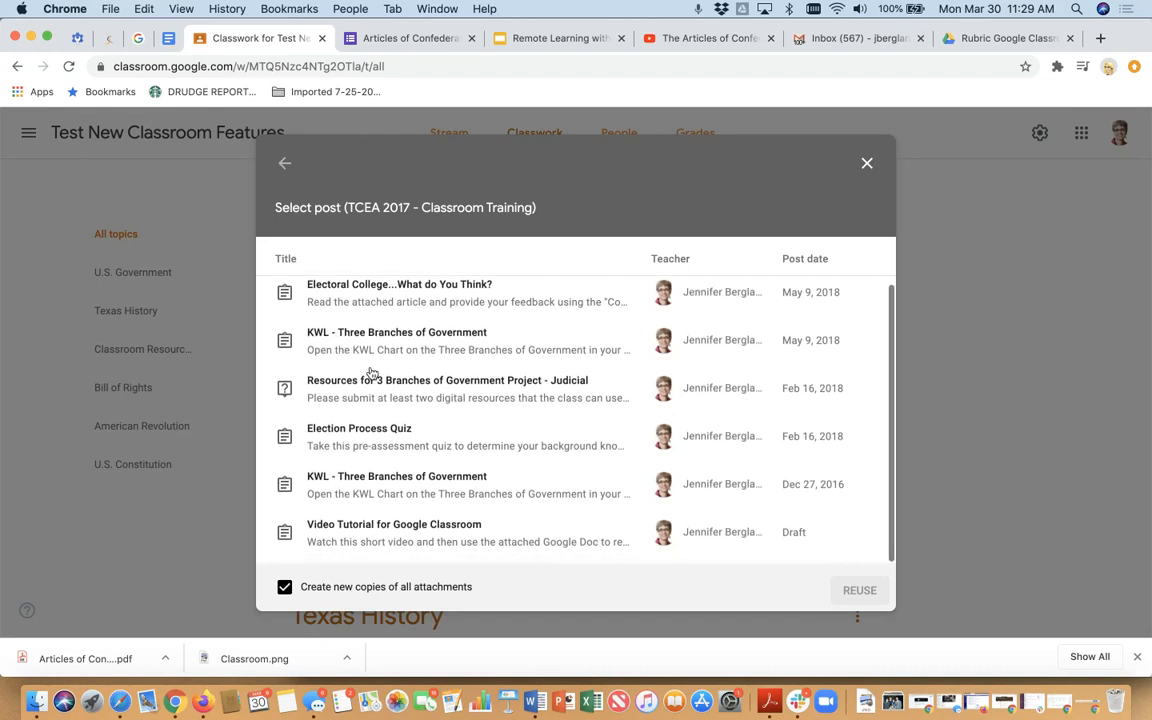
scroll(384, 432, "down", 2)
scroll(386, 432, "up", 2)
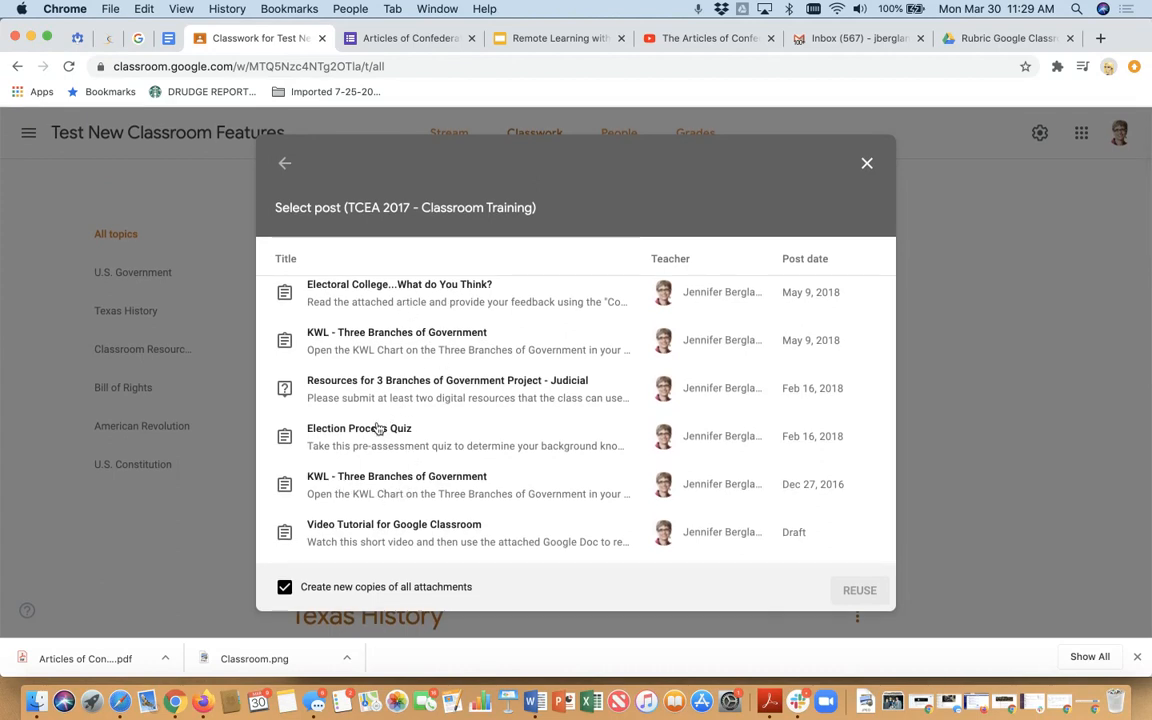
left_click(395, 289)
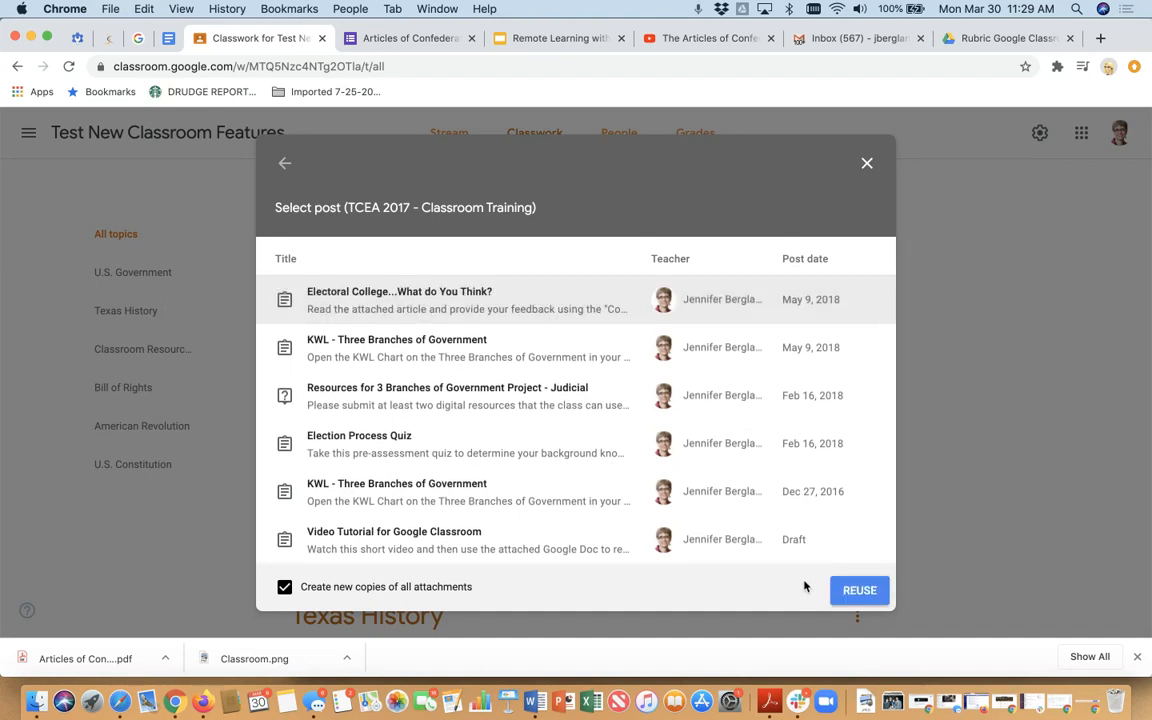
left_click(840, 596)
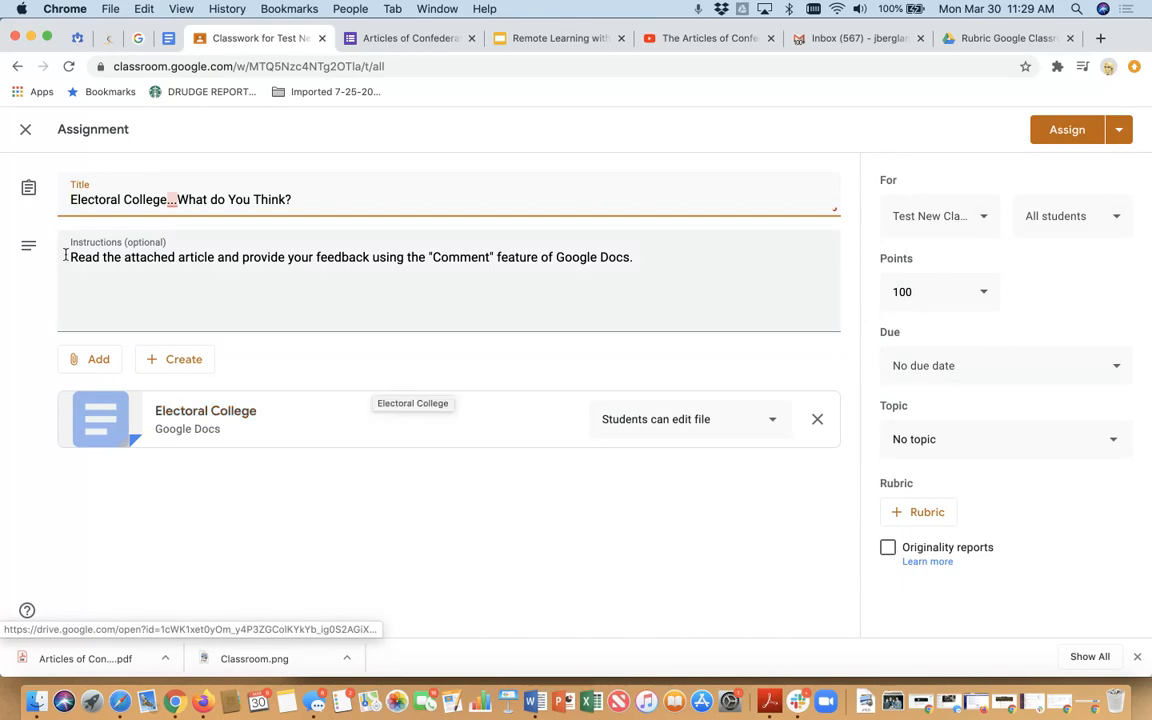
left_click(25, 129)
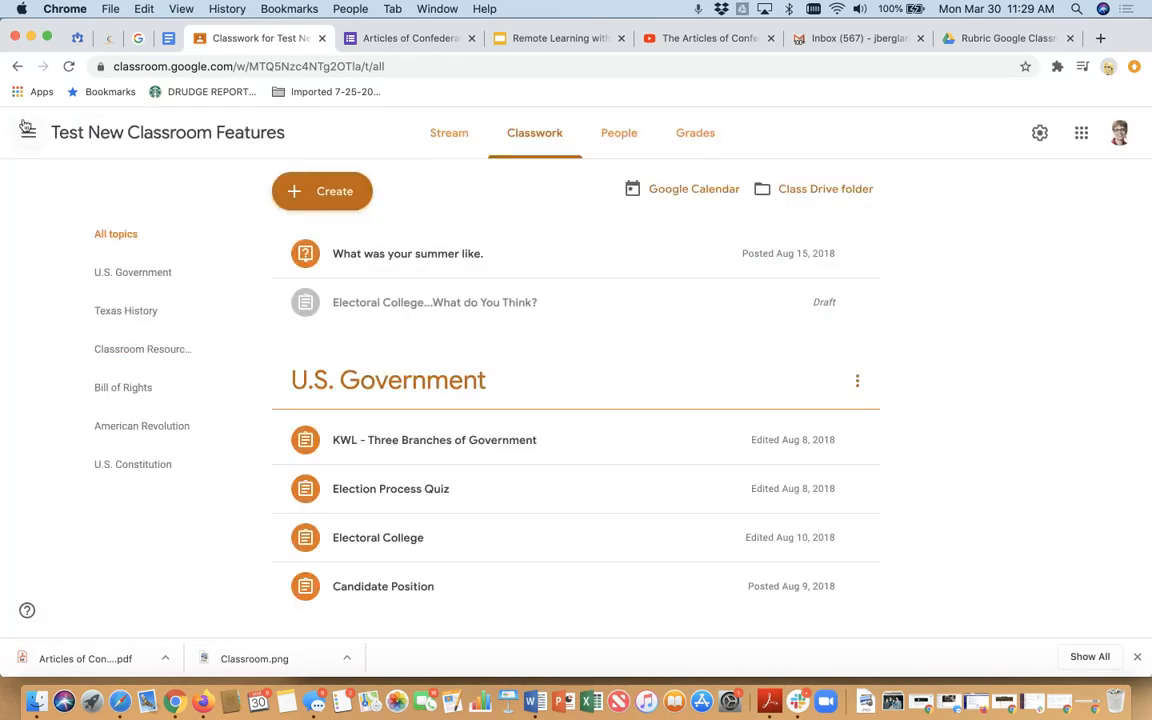
- Review the class stream's recent posts and the classwork creation options, including the one for topics
left_click(439, 140)
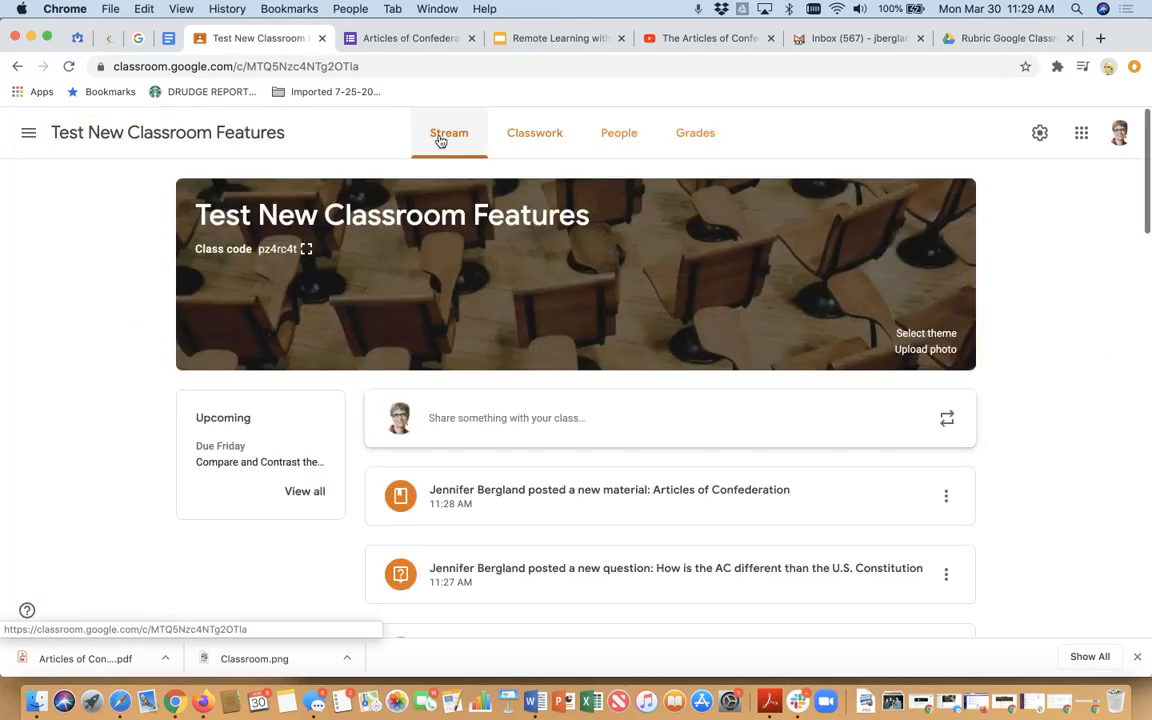
left_click(555, 142)
left_click(357, 189)
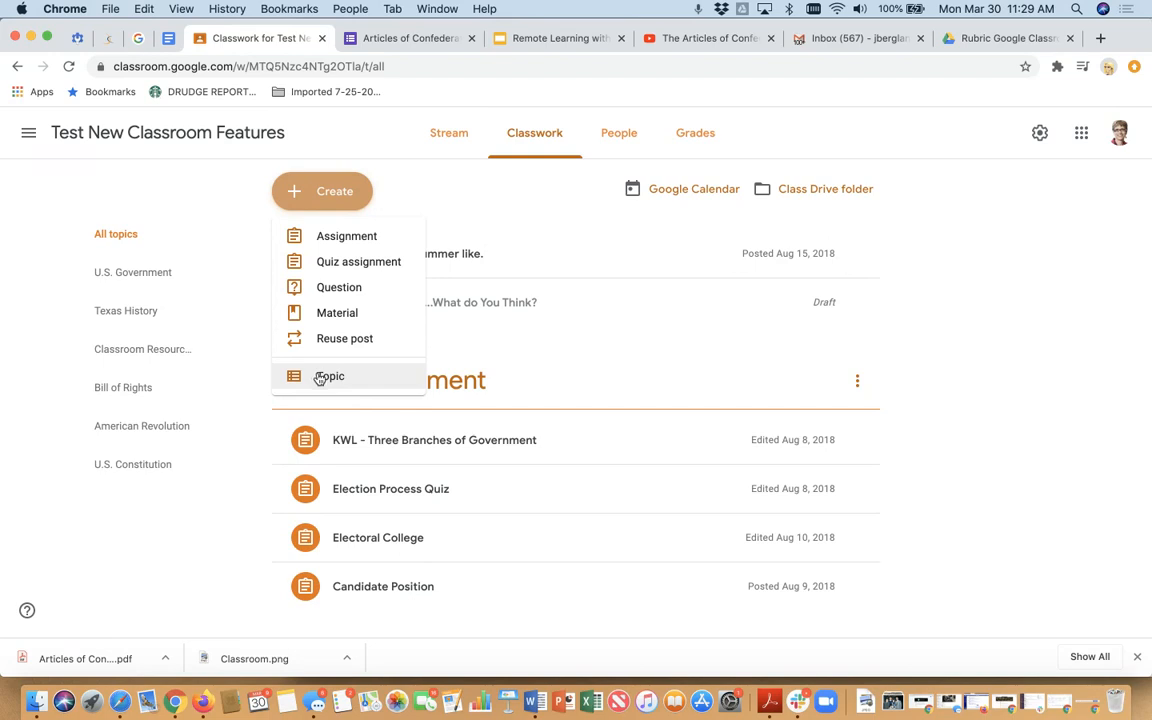
left_click(221, 526)
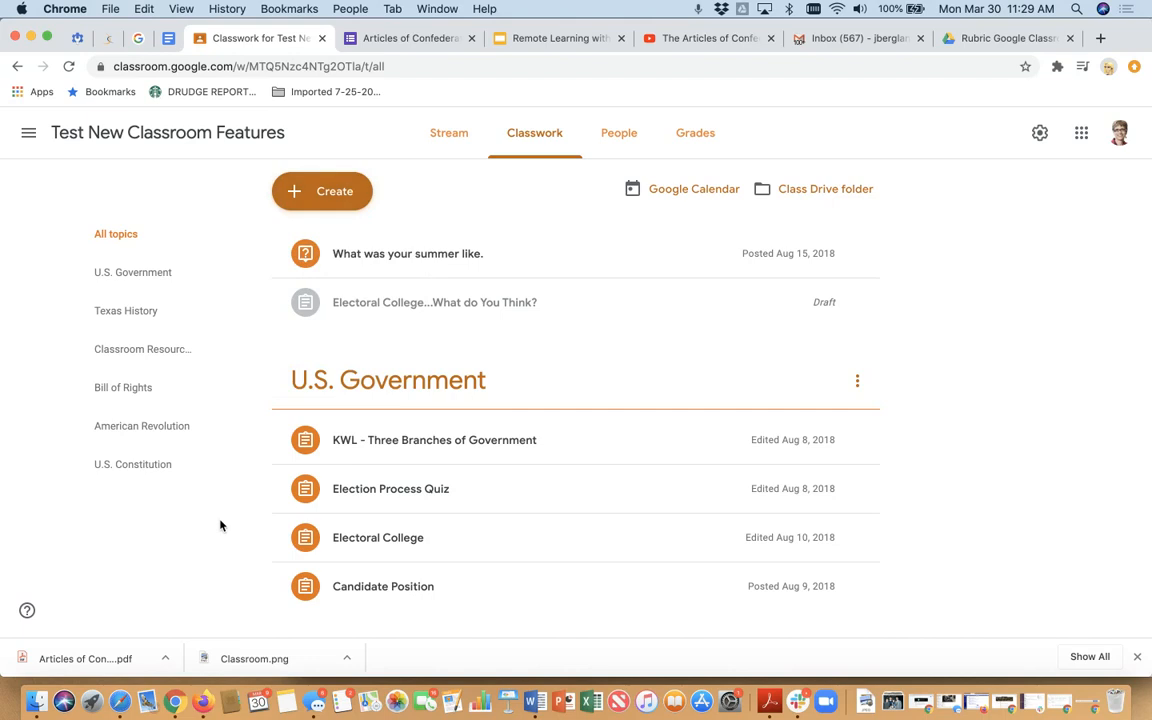